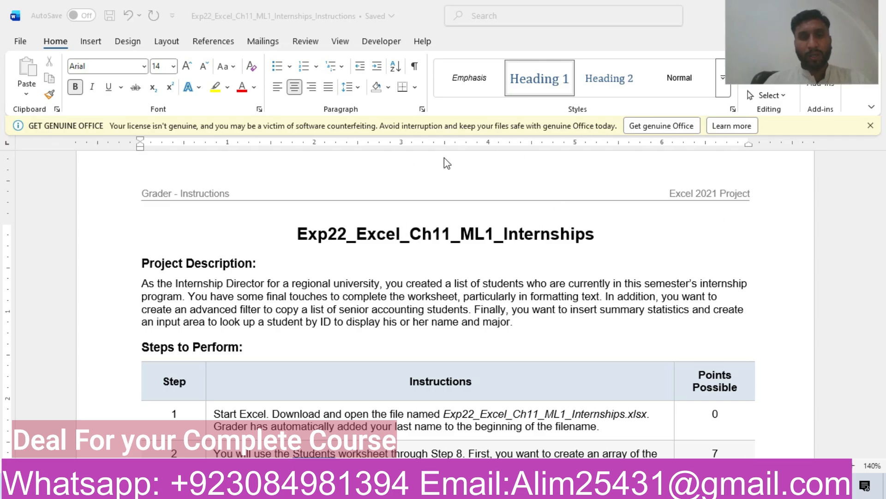
# Step: Highlight the Project Description paragraph in yellow
pyautogui.click(298, 234)
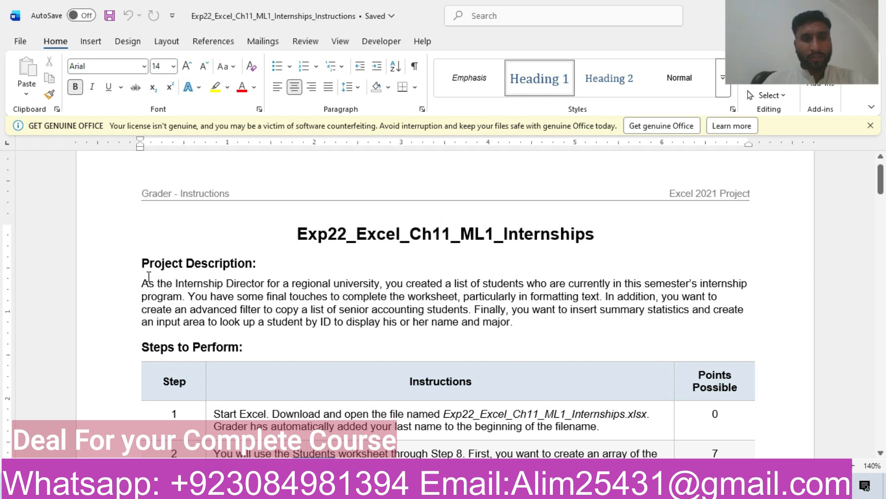
pyautogui.moveTo(142, 281); pyautogui.dragTo(582, 318)
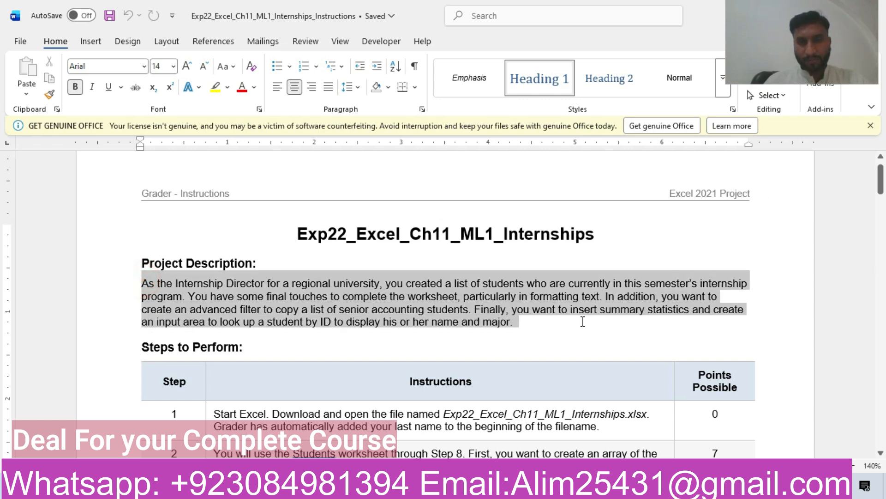
pyautogui.click(639, 301)
pyautogui.click(541, 326)
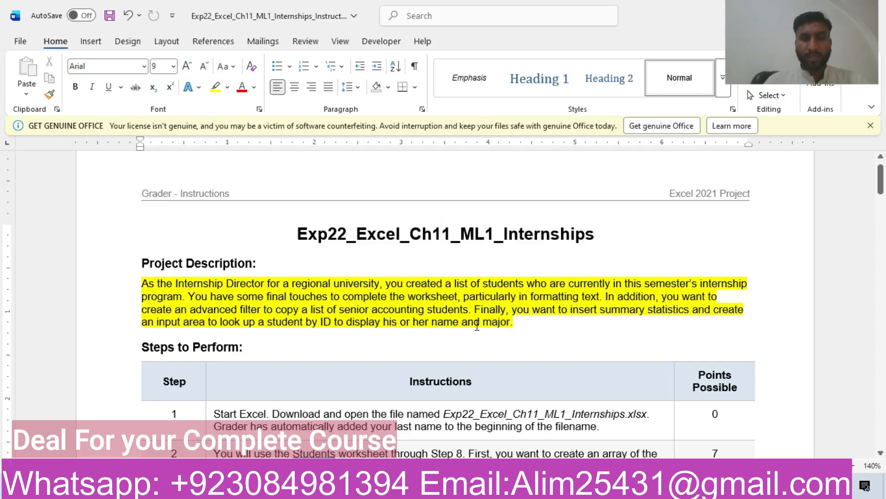
# Step: Highlight the Step 1 row of the instructions table in yellow
pyautogui.moveTo(880, 179); pyautogui.dragTo(881, 195)
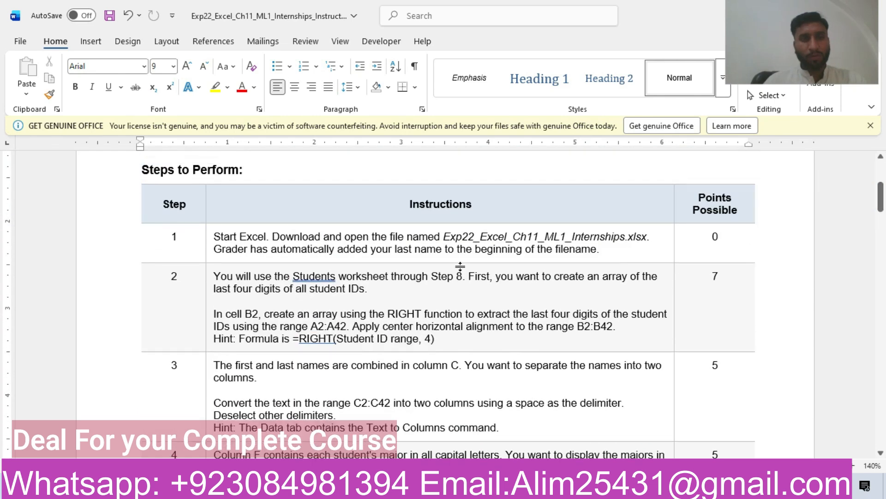
pyautogui.click(121, 237)
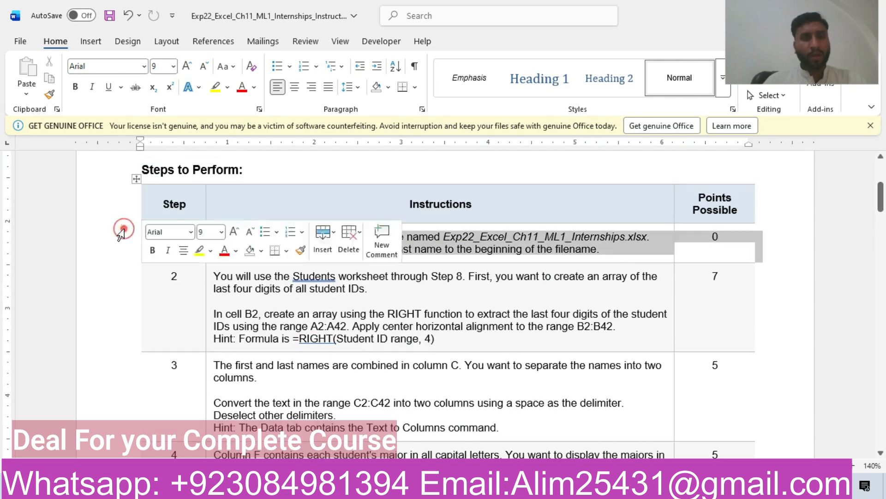
pyautogui.click(200, 251)
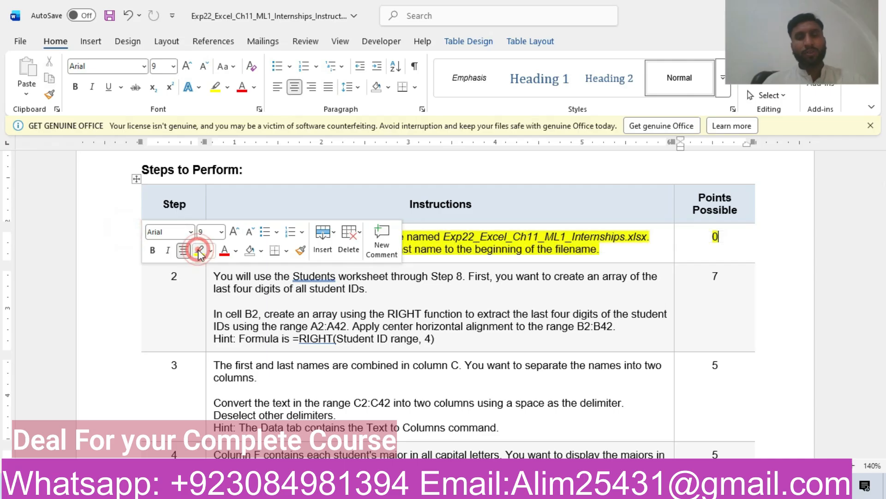
pyautogui.click(543, 238)
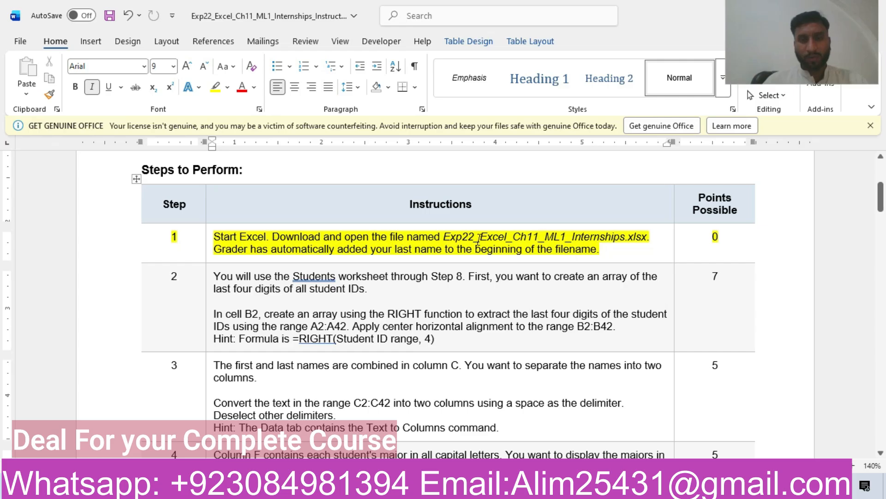
# Step: Switch to the Internships workbook in Excel and enable editing for the protected file
pyautogui.click(244, 487)
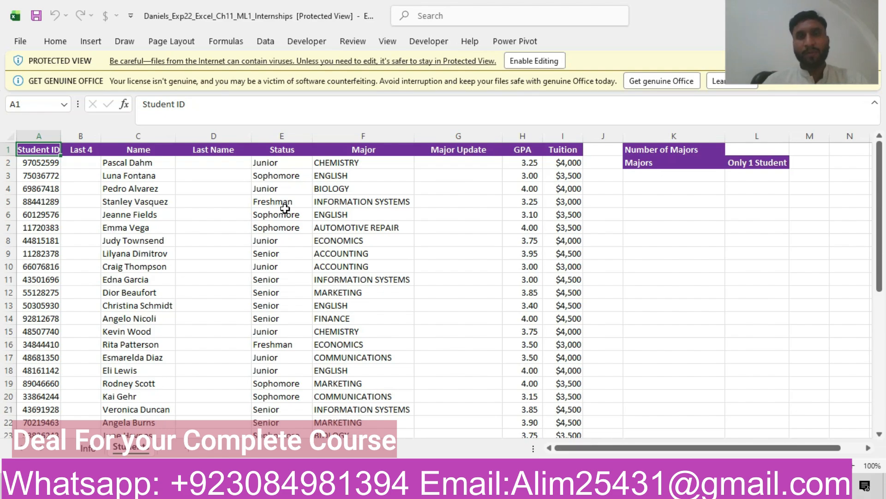
pyautogui.click(541, 67)
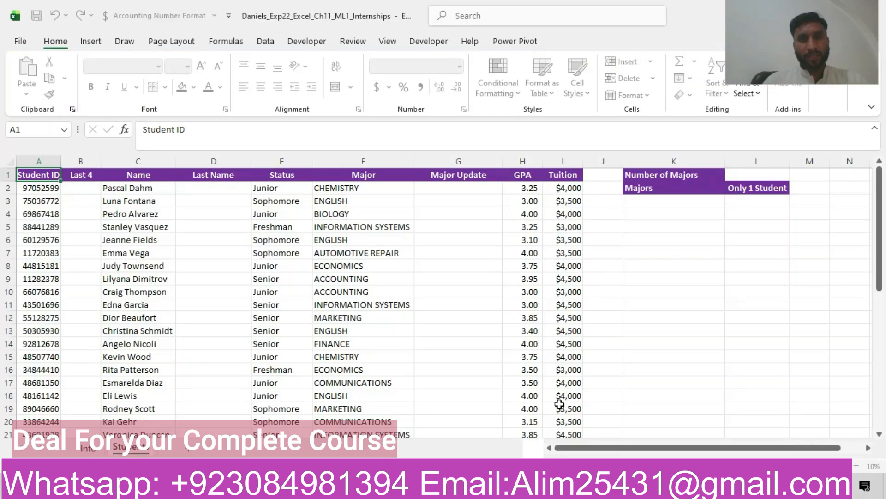
# Step: Return to the Word instructions and highlight the Step 2 table row in yellow
pyautogui.hotkey('alt', 'Tab')
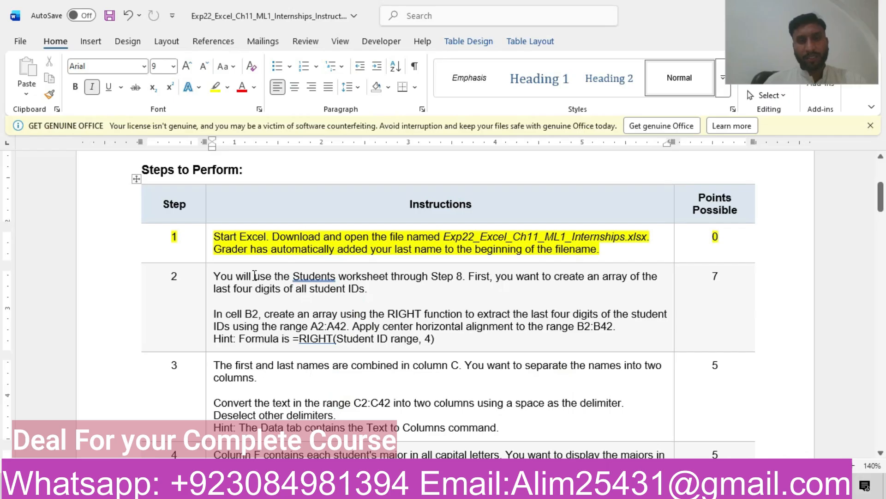
pyautogui.click(104, 298)
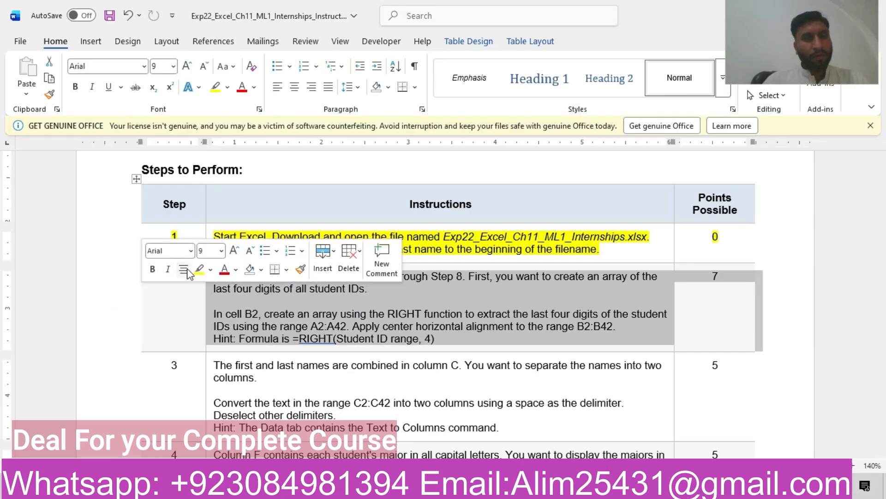
pyautogui.click(199, 269)
pyautogui.click(385, 313)
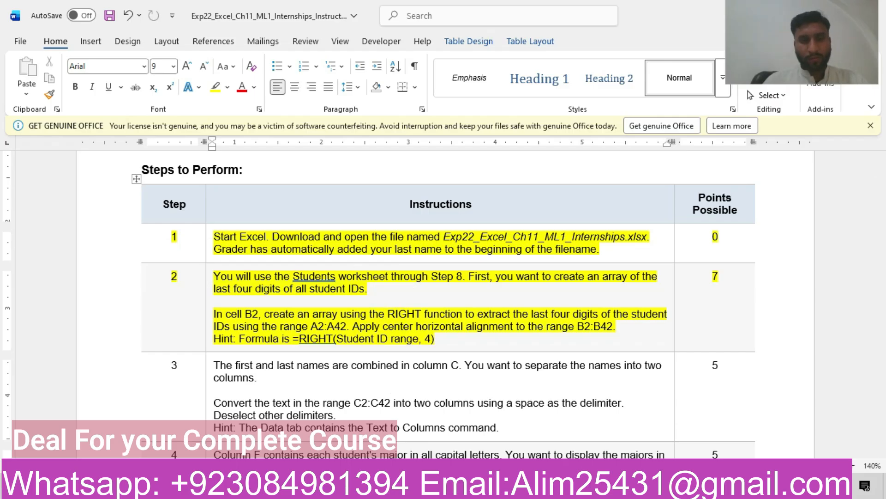
# Step: Switch to the Excel workbook and enter the formula =RIGHT(A2,4) in cell B2 of the Students worksheet
pyautogui.hotkey('alt', 'Tab')
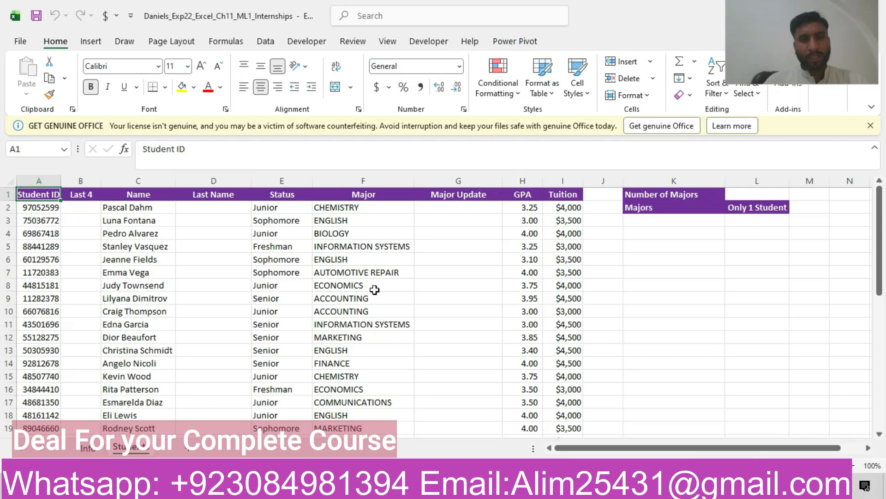
pyautogui.hotkey('alt', 'Tab')
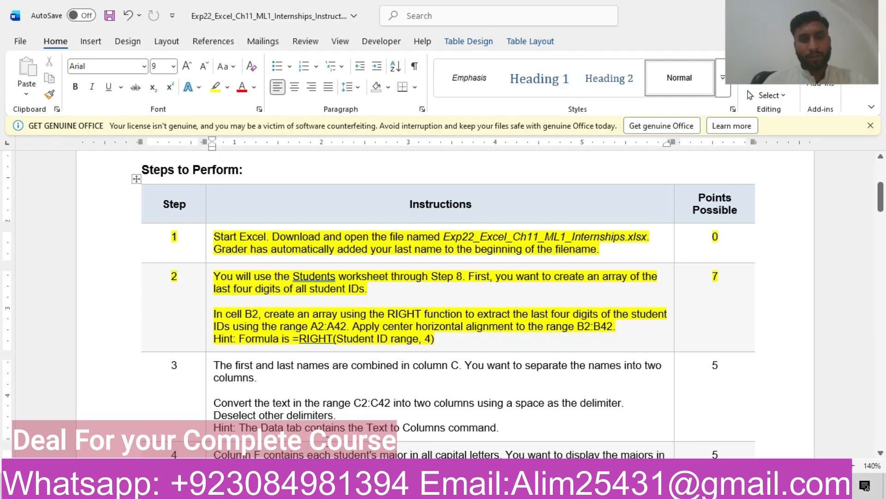
pyautogui.moveTo(303, 483)
pyautogui.click(265, 429)
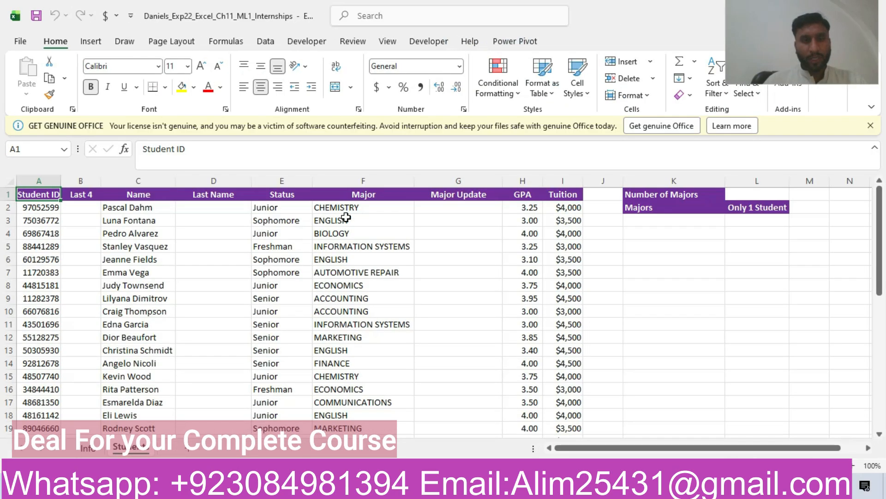
pyautogui.click(83, 207)
pyautogui.write('=')
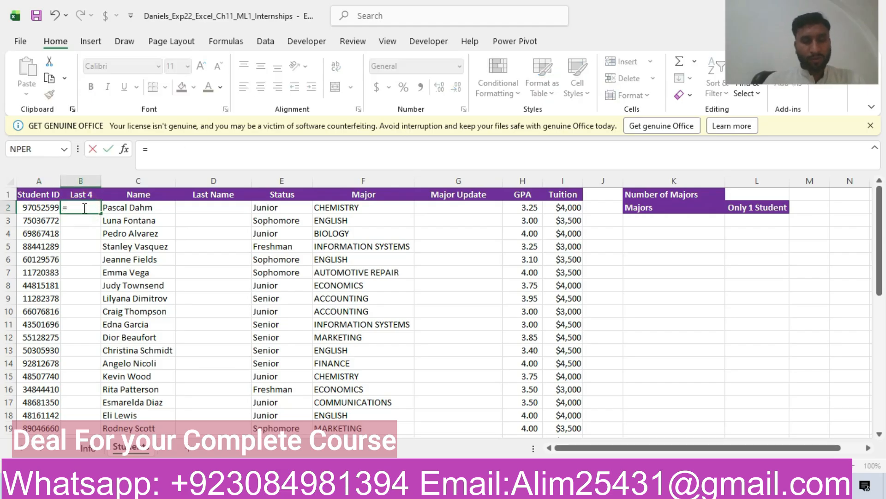
pyautogui.write('righ')
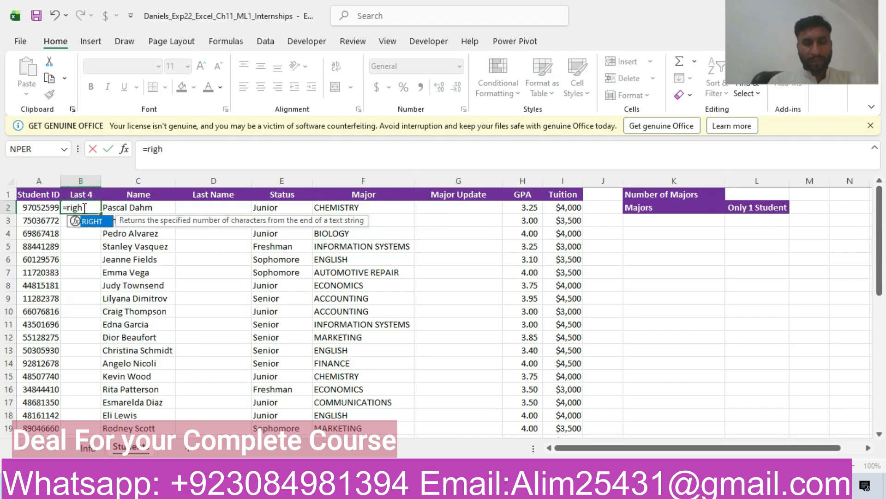
pyautogui.write('t(')
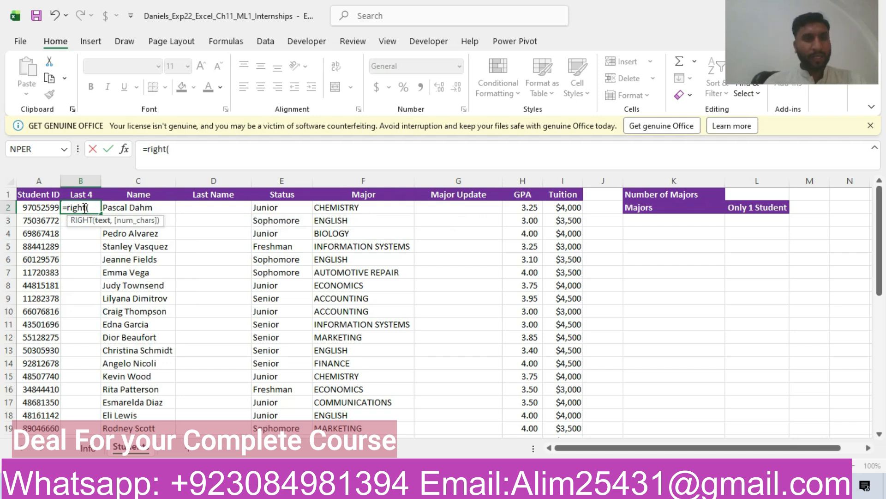
pyautogui.click(41, 209)
pyautogui.write(',')
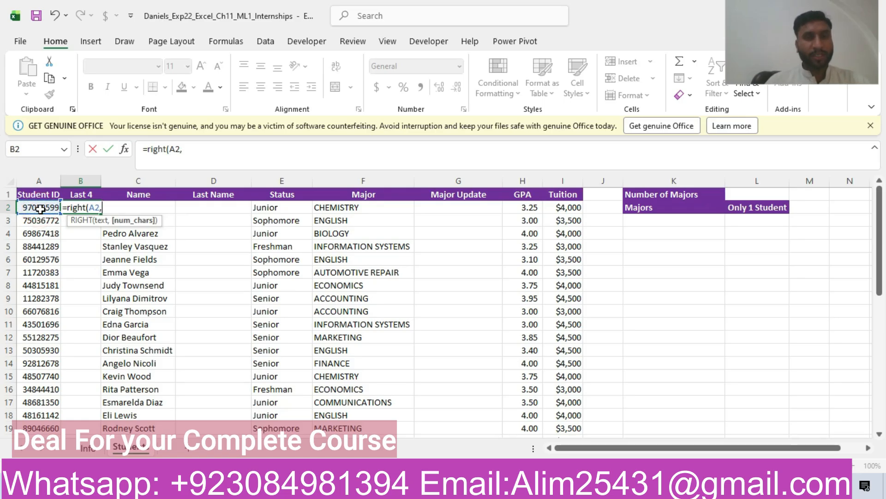
pyautogui.write('4')
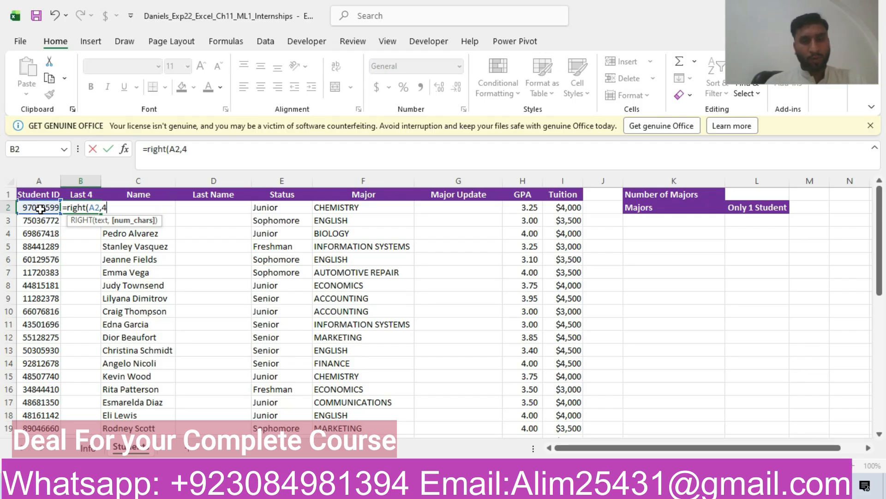
pyautogui.write(')')
pyautogui.press('Return')
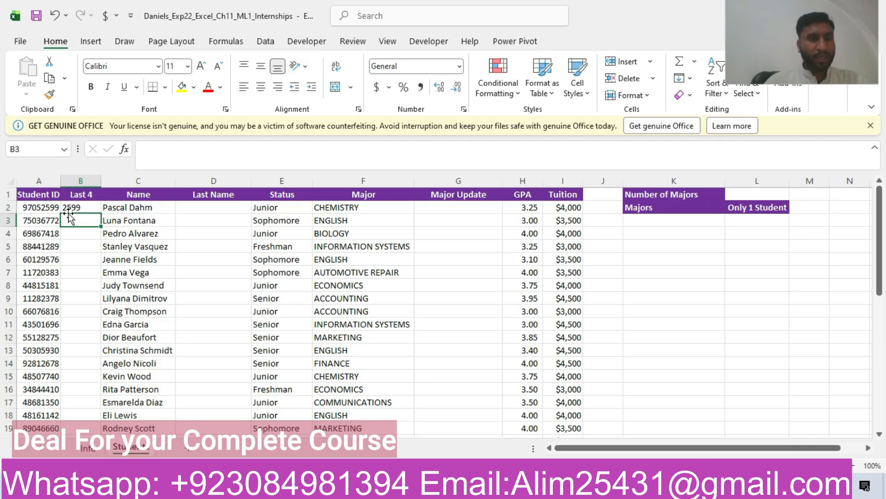
# Step: Fill the B2 formula down the Last 4 column through row 42 and center the range B2:B42 horizontally
pyautogui.click(86, 209)
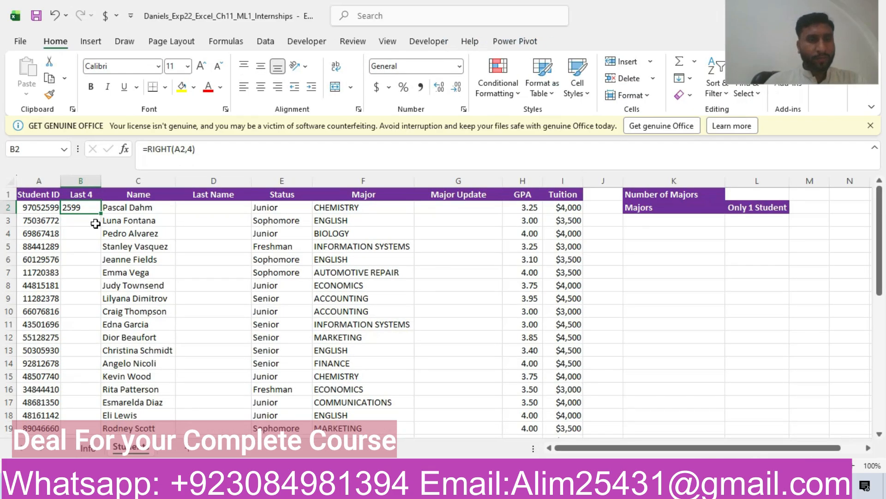
pyautogui.doubleClick(100, 213)
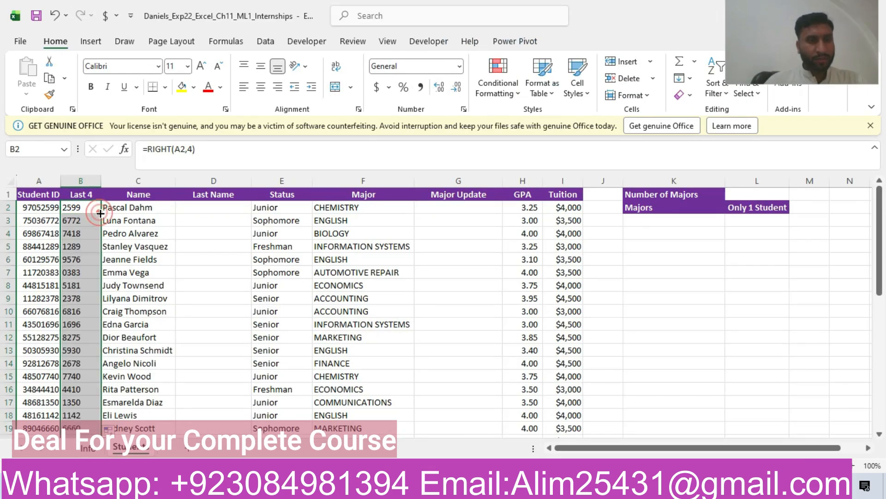
pyautogui.moveTo(880, 227); pyautogui.dragTo(883, 193)
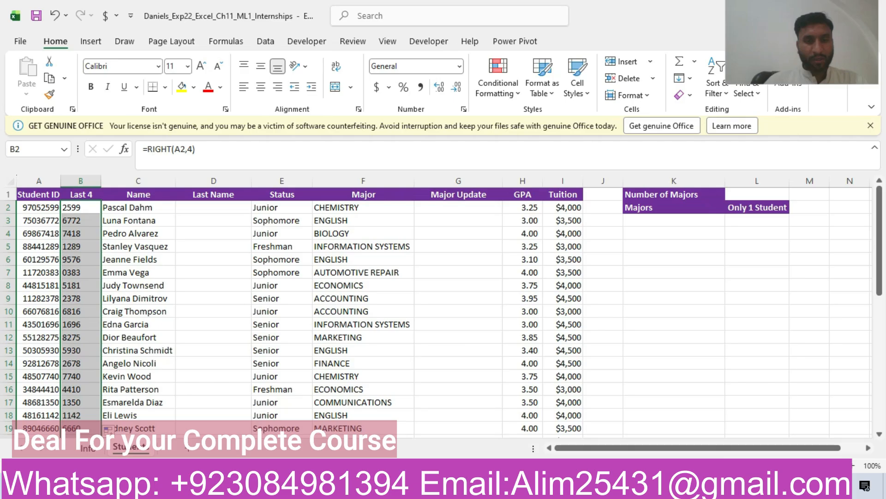
pyautogui.hotkey('alt', 'Tab')
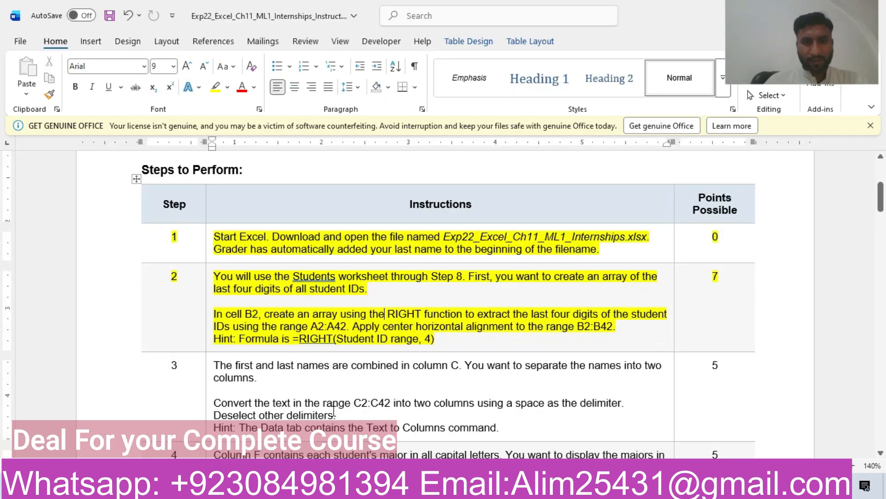
pyautogui.hotkey('alt', 'Tab')
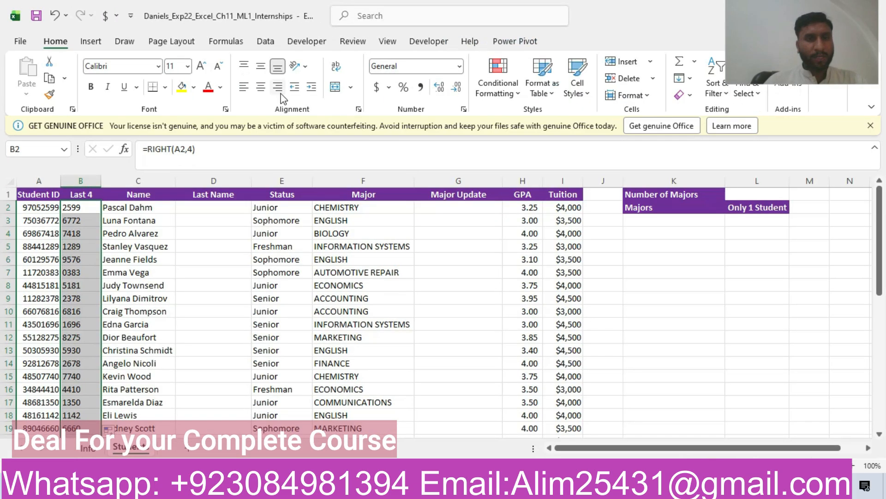
pyautogui.click(260, 86)
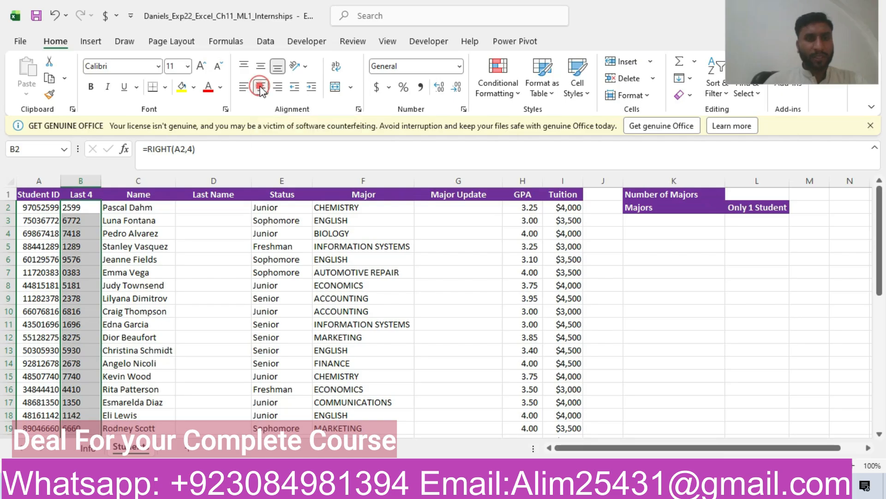
# Step: Return to the Word instructions and highlight the Step 3 table row in yellow
pyautogui.hotkey('alt', 'Tab')
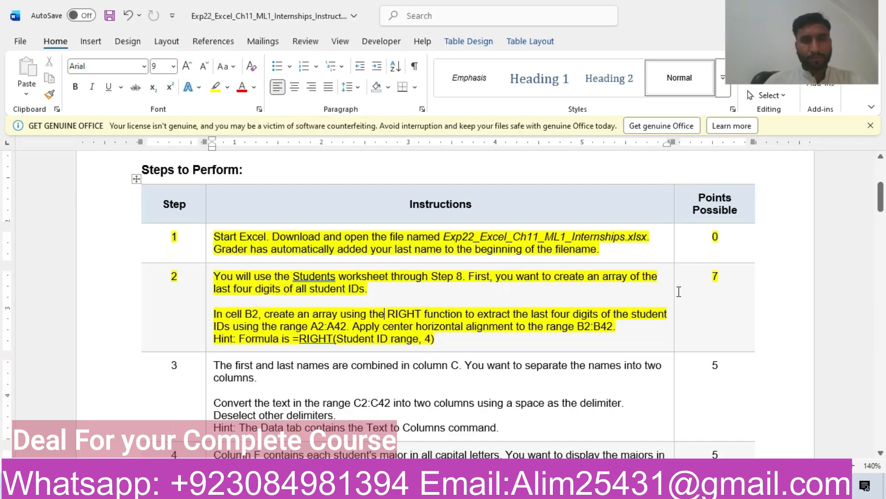
pyautogui.moveTo(882, 192); pyautogui.dragTo(882, 203)
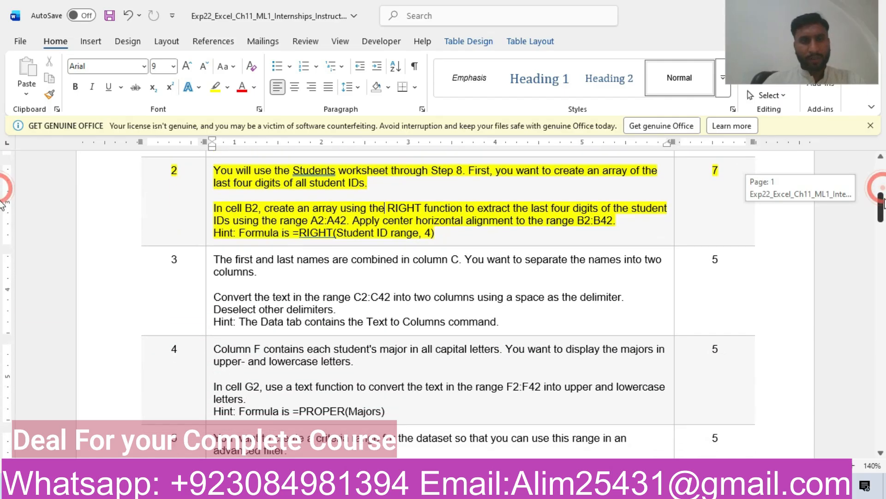
pyautogui.click(116, 276)
pyautogui.click(199, 250)
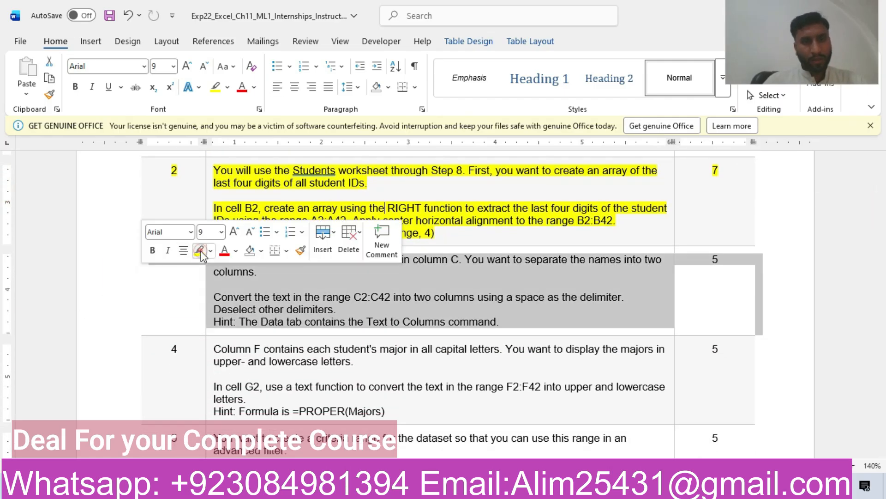
pyautogui.click(268, 282)
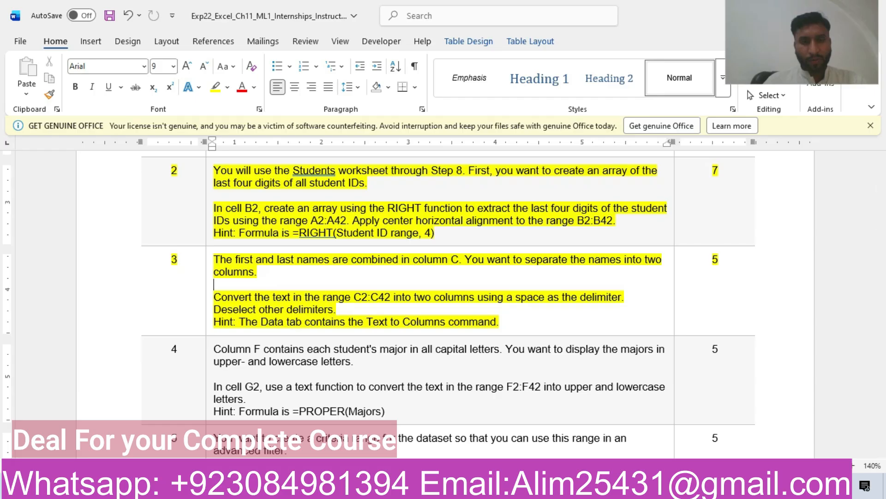
# Step: Switch to the Excel workbook and split the names in C2:C42 into two columns with Text to Columns, using Space as the only delimiter
pyautogui.moveTo(303, 486)
pyautogui.click(302, 429)
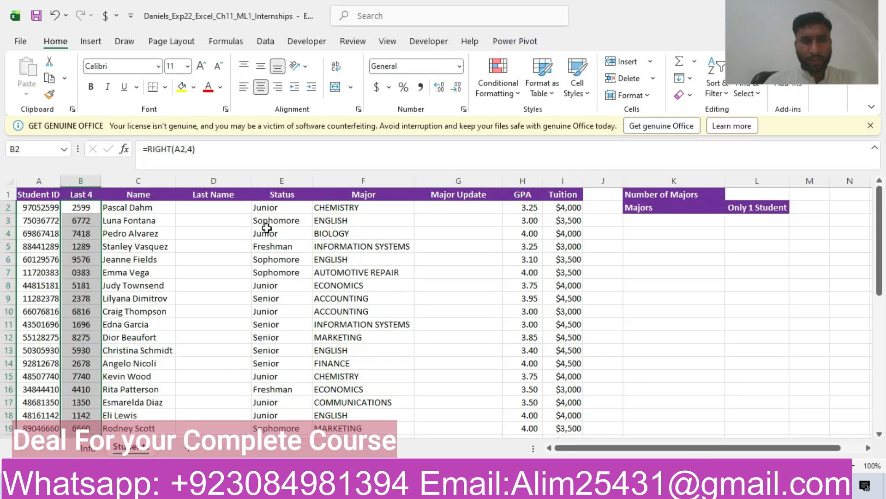
pyautogui.moveTo(149, 205); pyautogui.dragTo(132, 405)
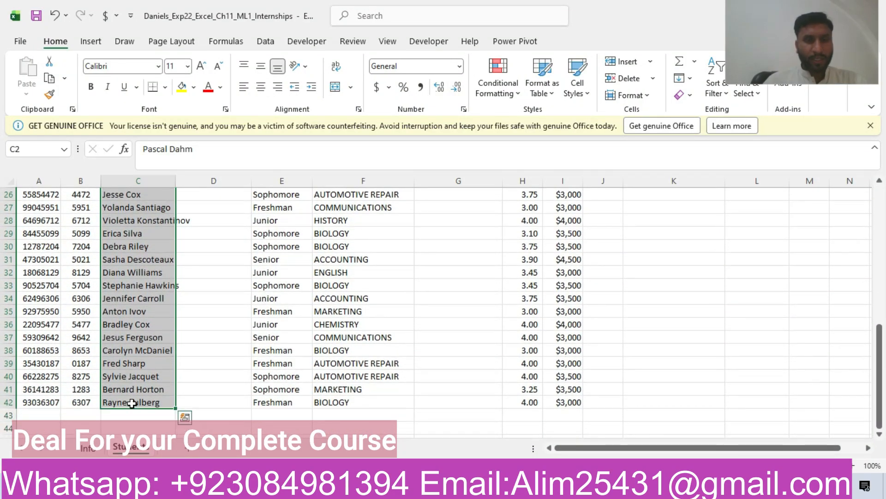
pyautogui.moveTo(880, 364); pyautogui.dragTo(880, 184)
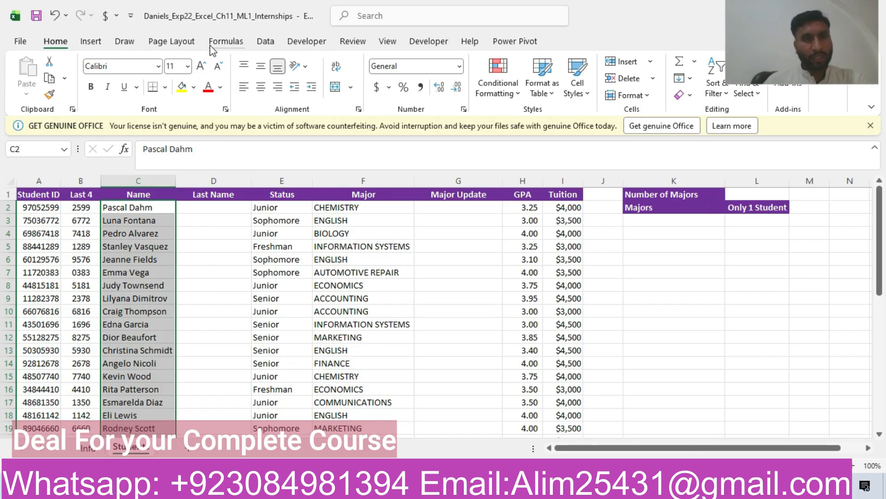
pyautogui.click(265, 41)
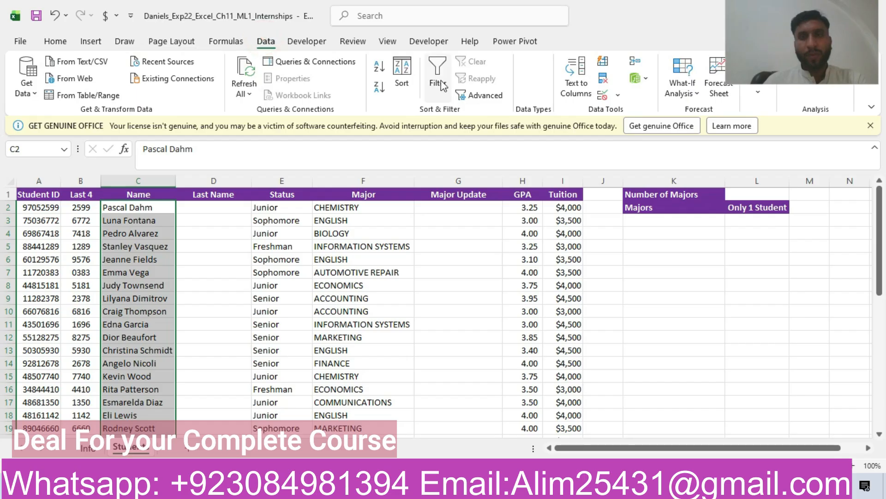
pyautogui.click(576, 85)
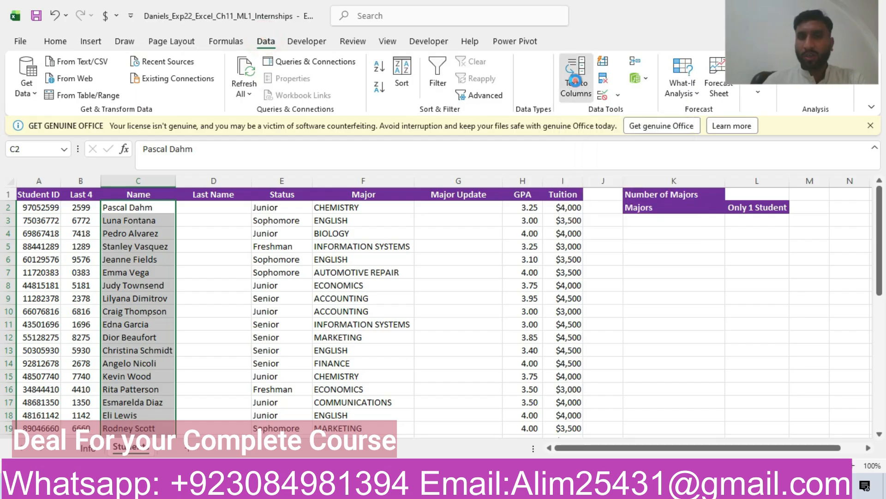
pyautogui.click(584, 336)
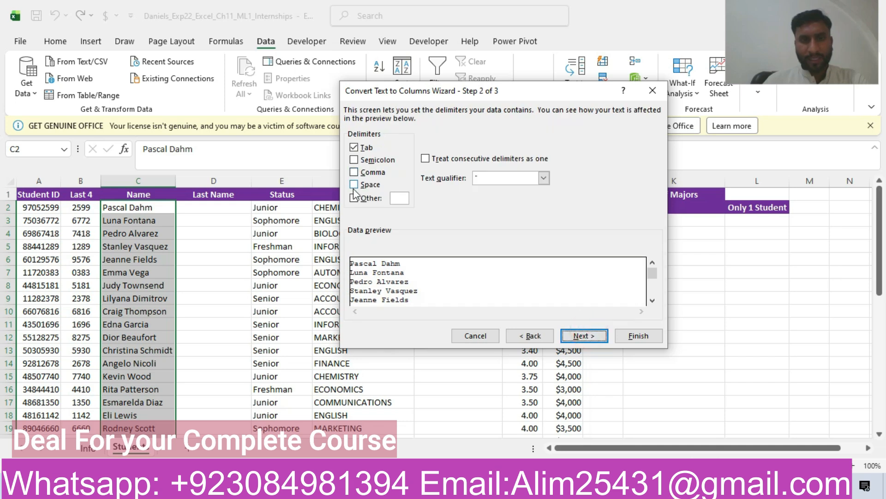
pyautogui.click(354, 185)
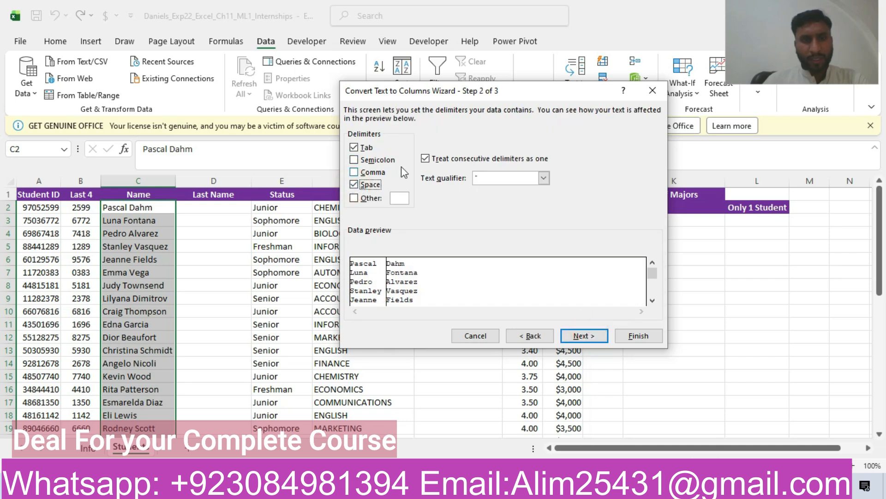
pyautogui.click(354, 147)
pyautogui.click(597, 337)
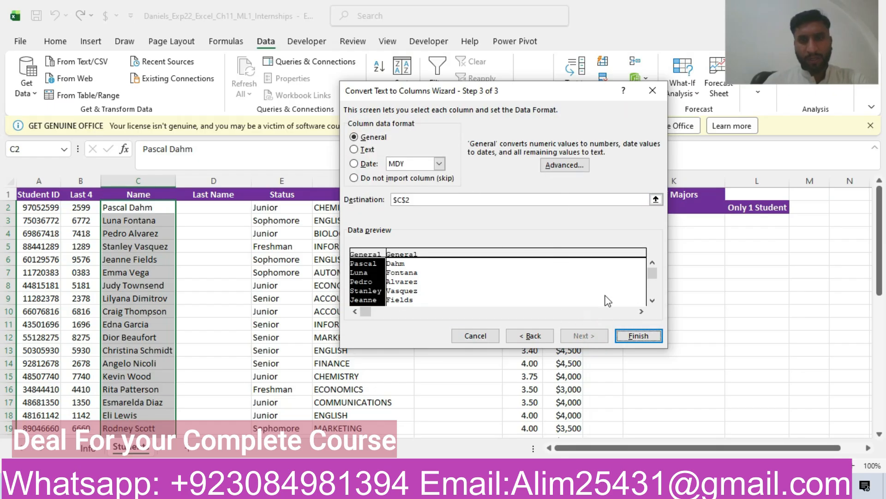
pyautogui.click(626, 338)
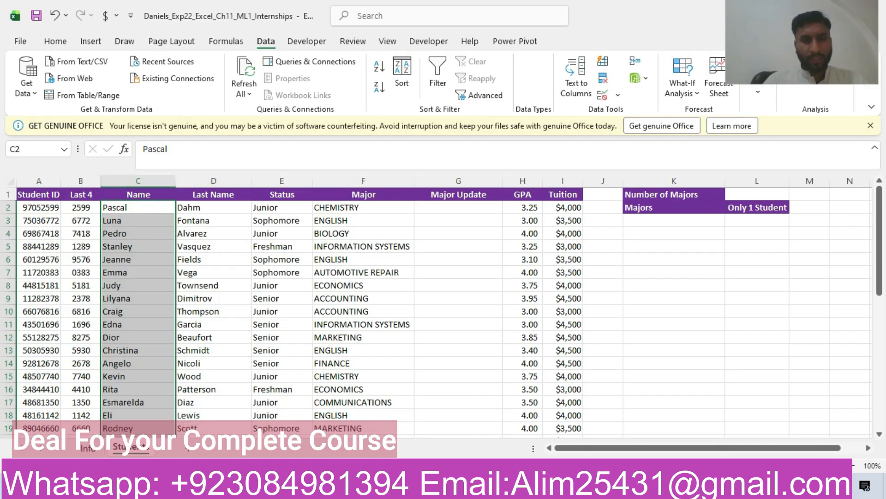
# Step: Return to the Word instructions, highlight the Step 4 table row in yellow, and select its hint formula =PROPER(Majors)
pyautogui.click(345, 486)
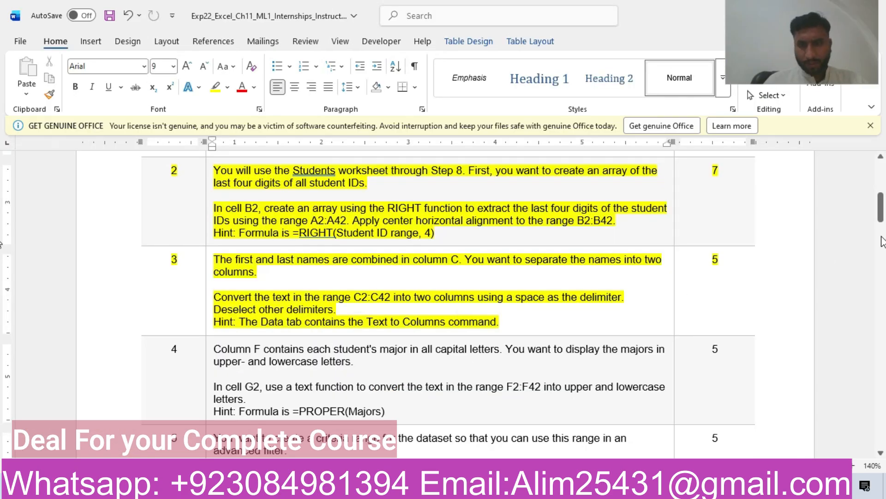
pyautogui.moveTo(881, 206); pyautogui.dragTo(880, 217)
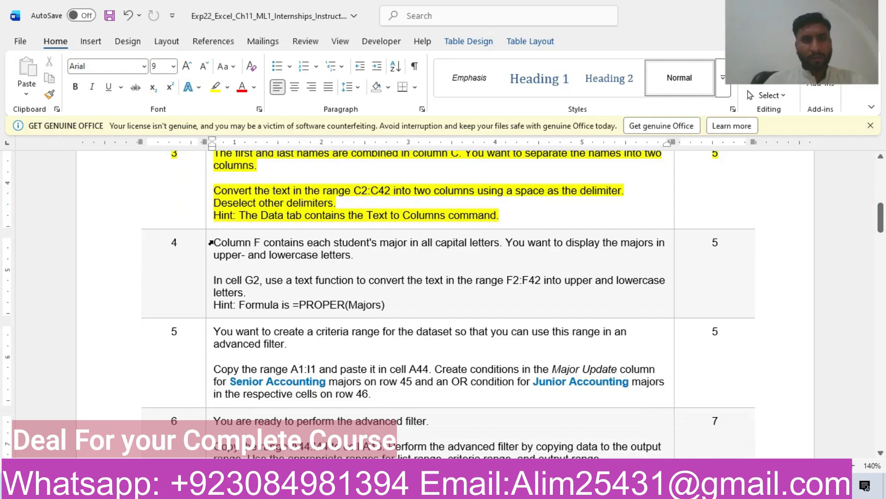
pyautogui.click(107, 255)
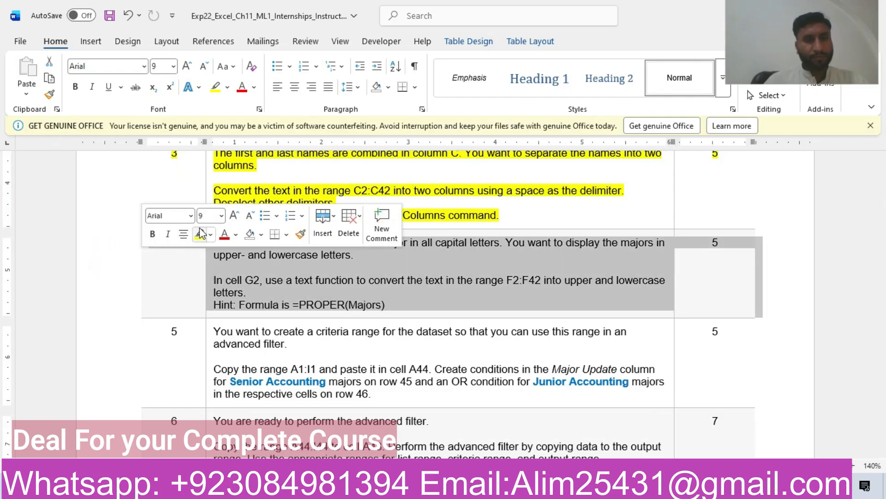
pyautogui.click(202, 233)
pyautogui.click(254, 248)
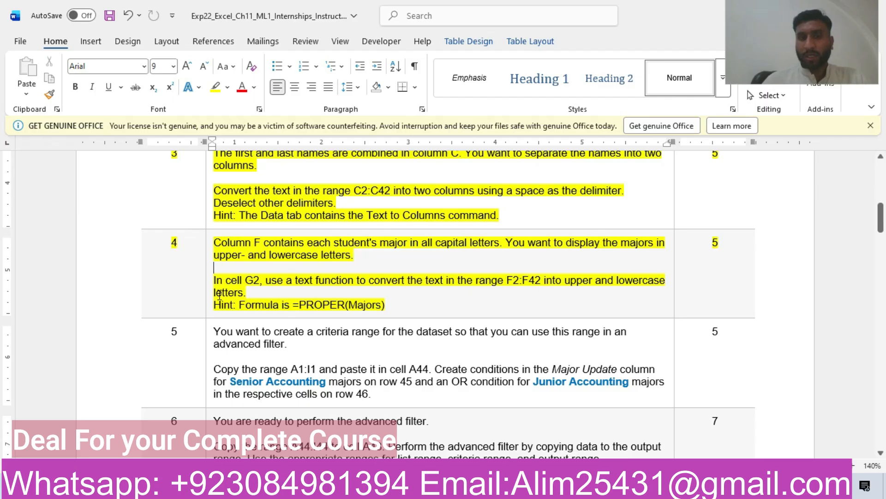
pyautogui.moveTo(298, 308); pyautogui.dragTo(374, 304)
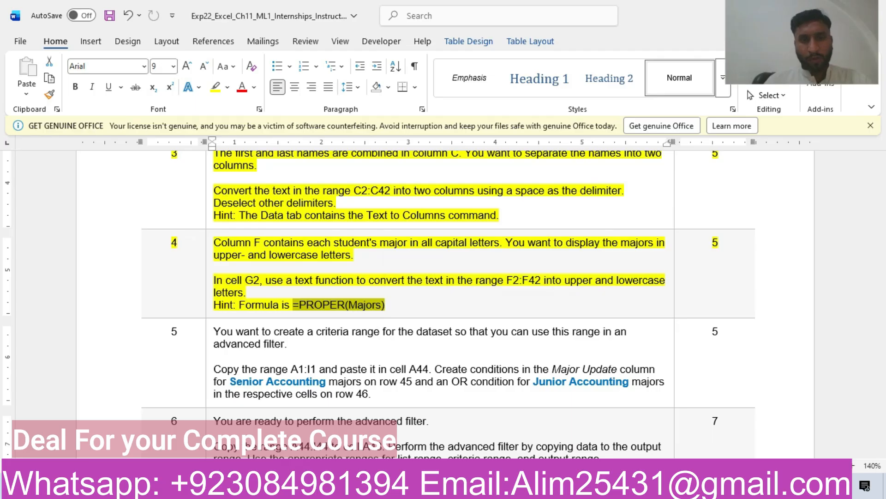
# Step: Switch to the Excel workbook and enter the formula =PROPER(F2) in cell G2 of the Students worksheet
pyautogui.hotkey('alt', 'Tab')
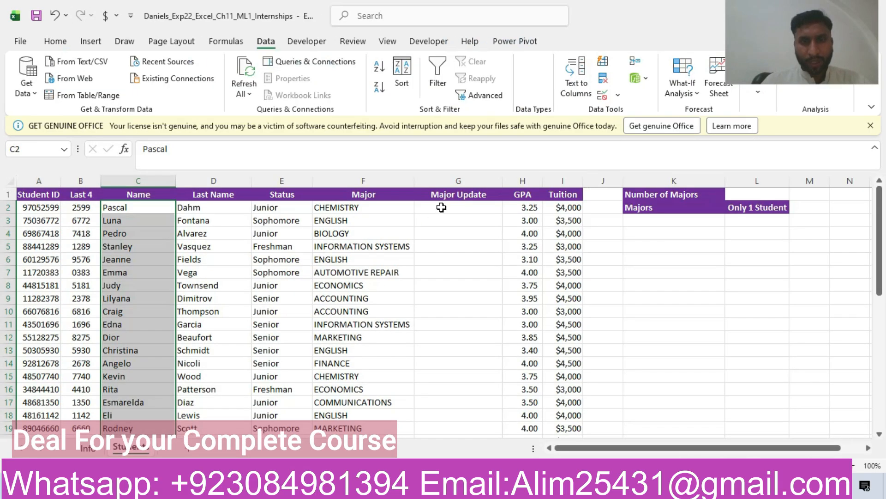
pyautogui.click(441, 207)
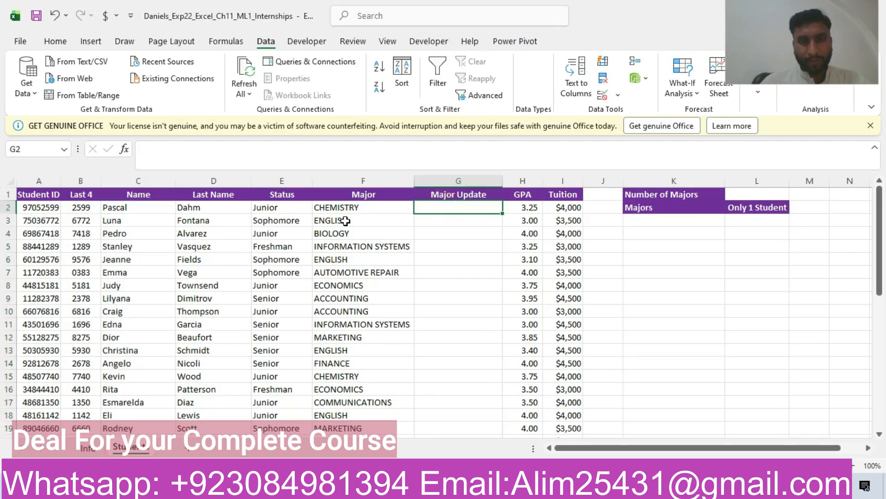
pyautogui.click(335, 209)
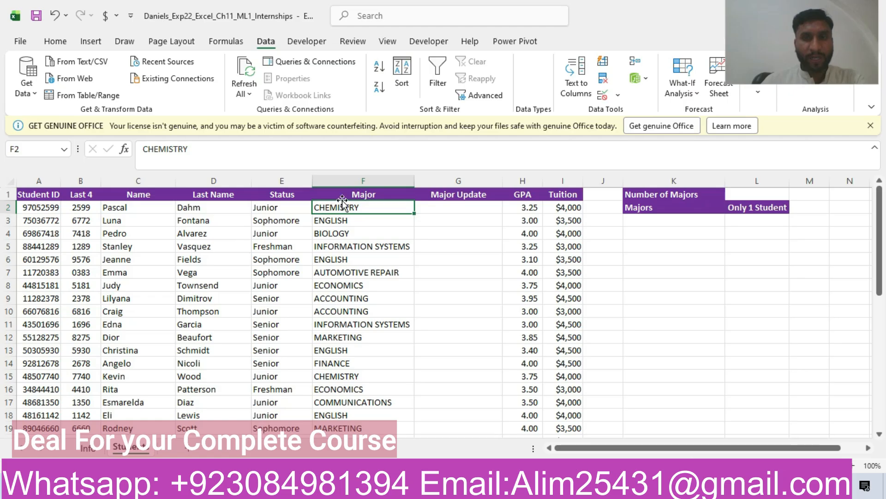
pyautogui.click(445, 206)
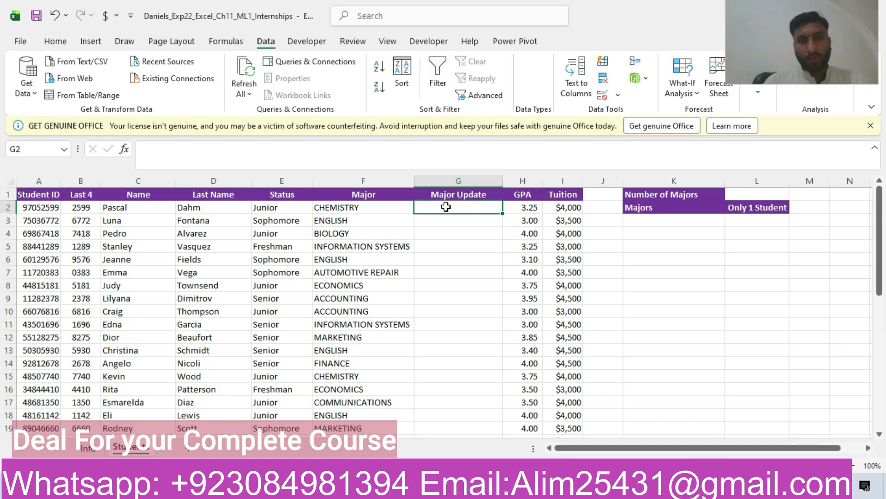
pyautogui.write('=')
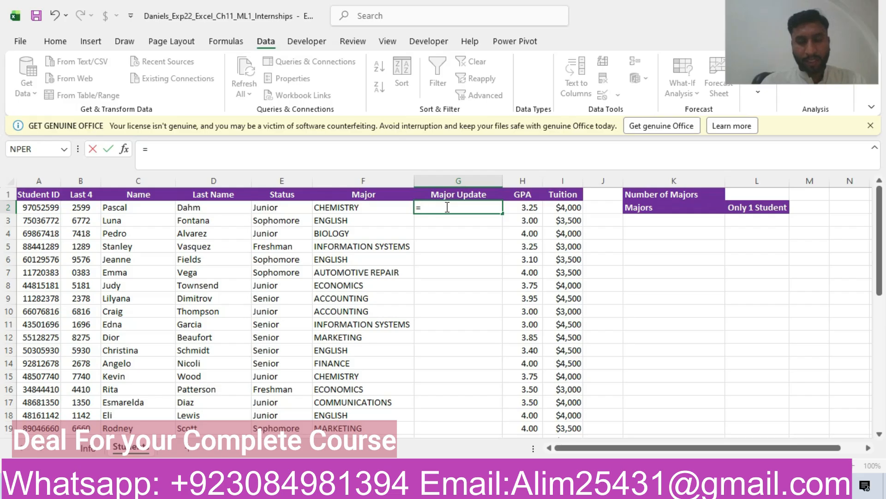
pyautogui.write('prop')
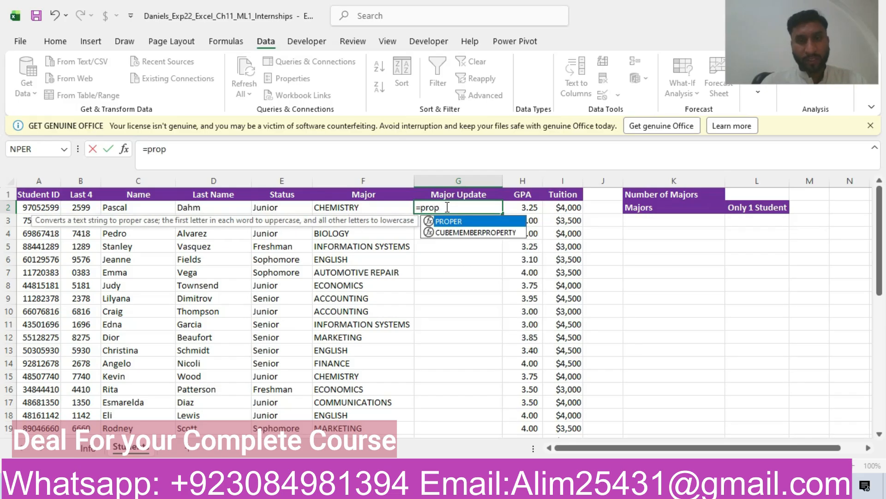
pyautogui.doubleClick(450, 221)
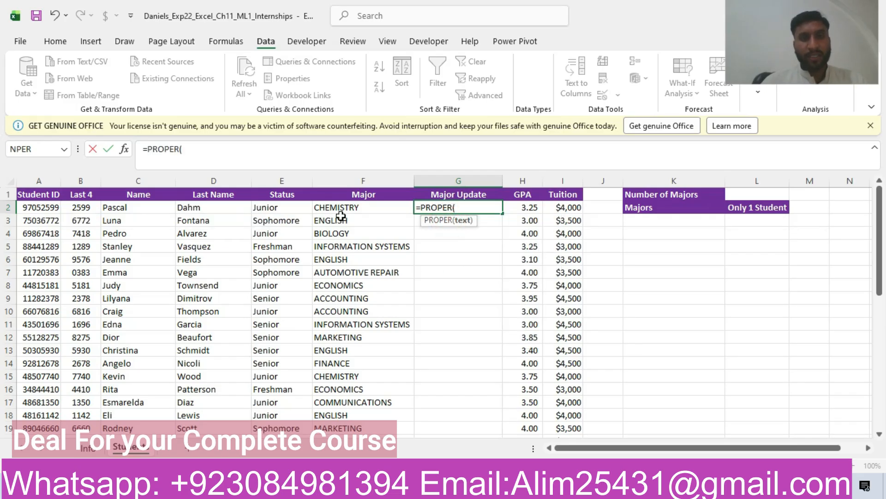
pyautogui.click(353, 208)
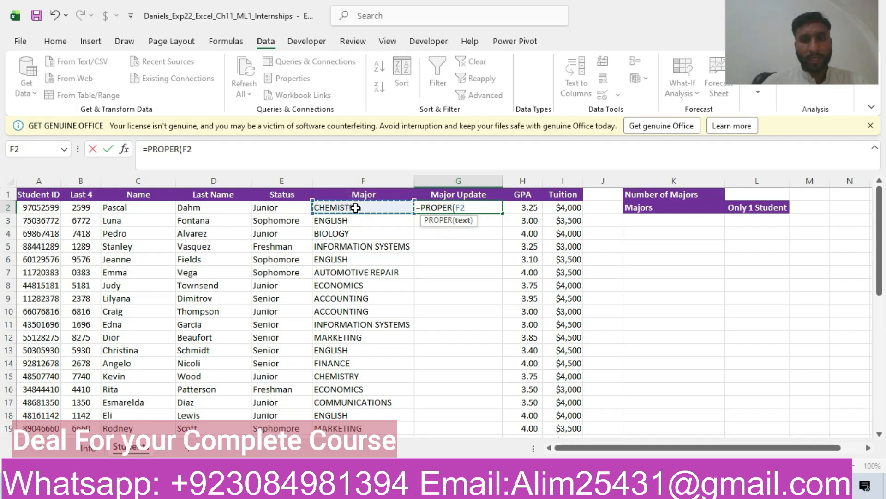
pyautogui.write(')')
pyautogui.press('Return')
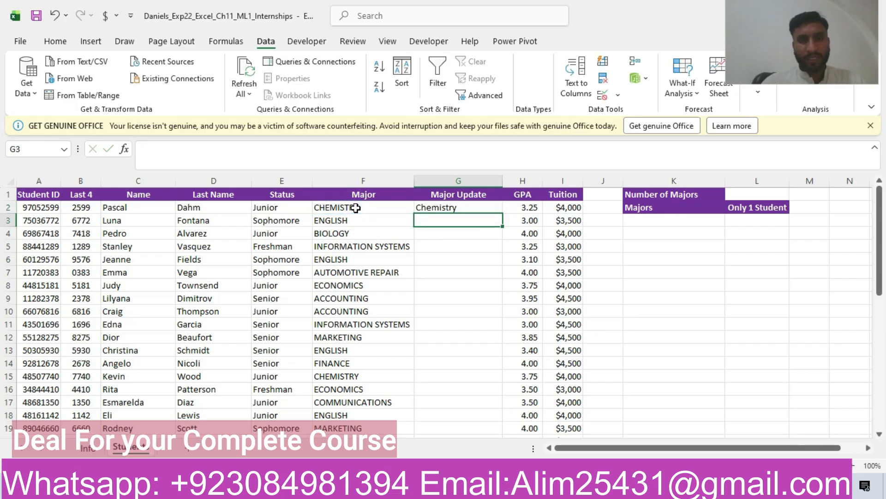
# Step: Check the Step 4 range in the Word instructions, then fill the G2 formula down the Major Update column through row 42 in Excel
pyautogui.click(457, 206)
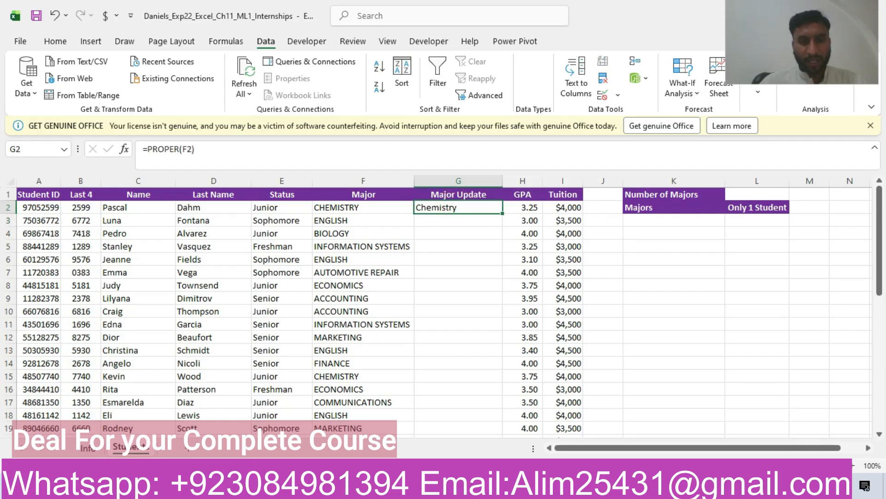
pyautogui.hotkey('alt', 'Tab')
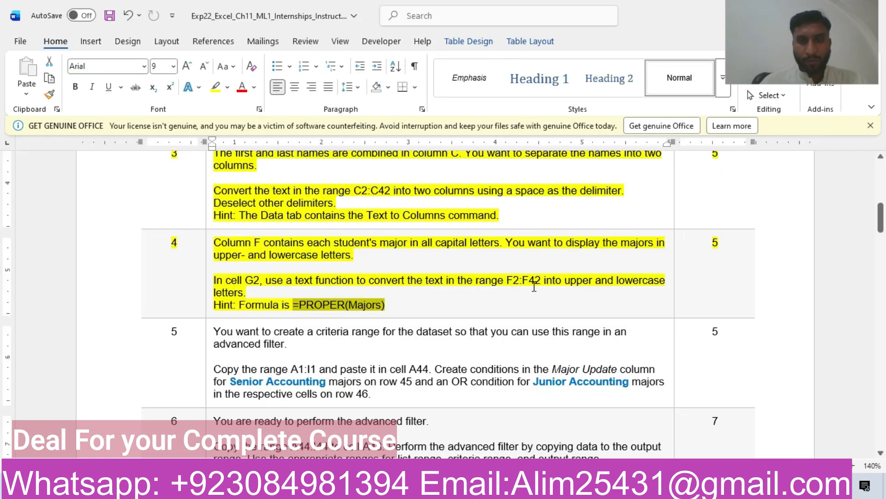
pyautogui.hotkey('alt', 'Tab')
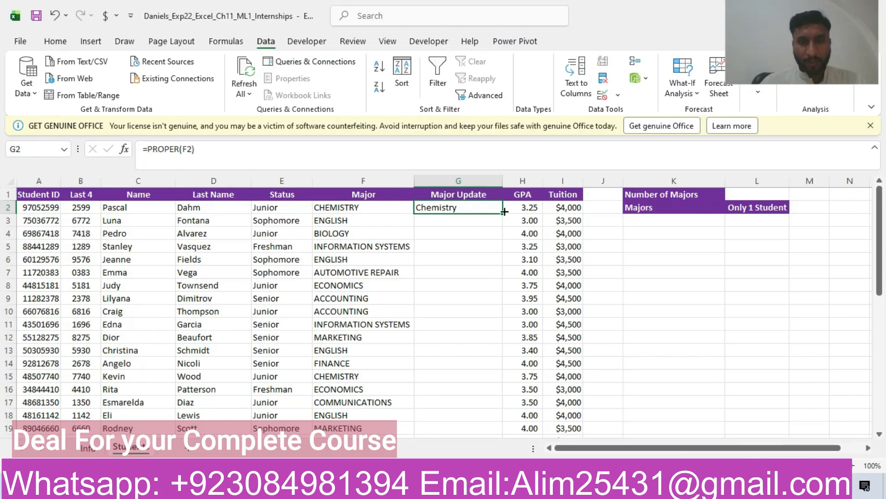
pyautogui.moveTo(501, 215); pyautogui.dragTo(459, 424)
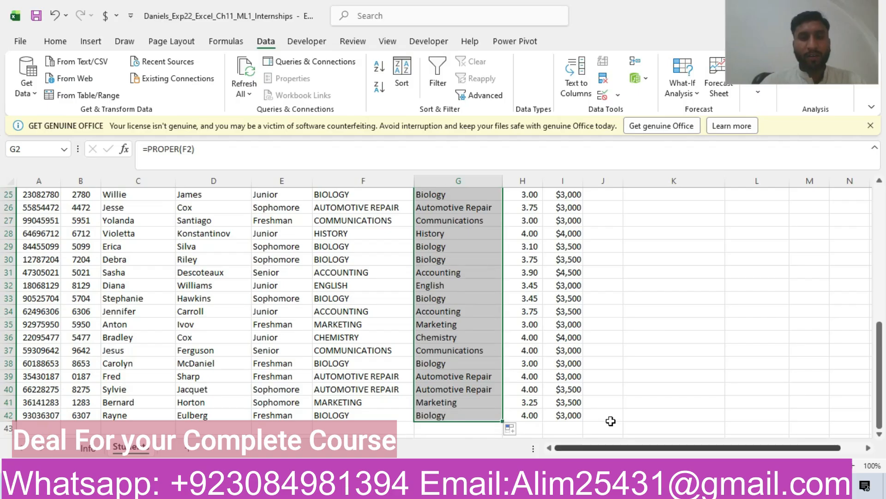
pyautogui.moveTo(880, 342); pyautogui.dragTo(881, 208)
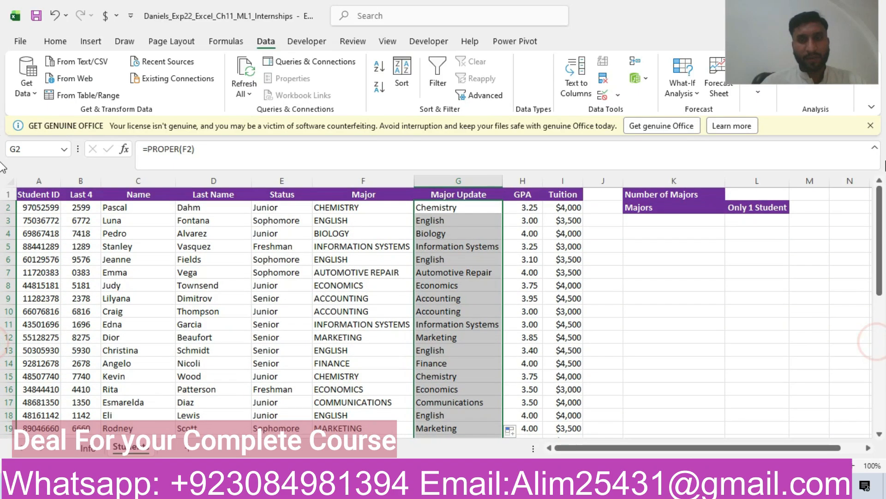
# Step: Return to the Word instructions and highlight the Step 5 table row in yellow
pyautogui.hotkey('alt', 'Tab')
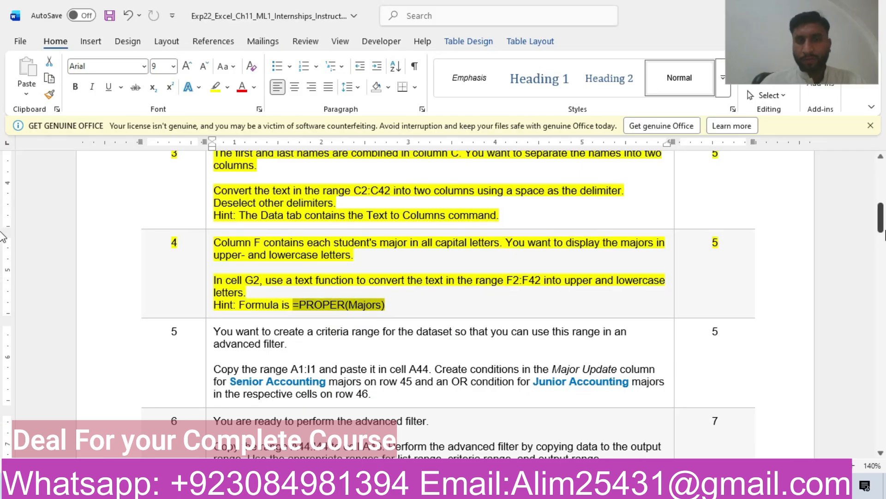
pyautogui.moveTo(881, 222); pyautogui.dragTo(880, 234)
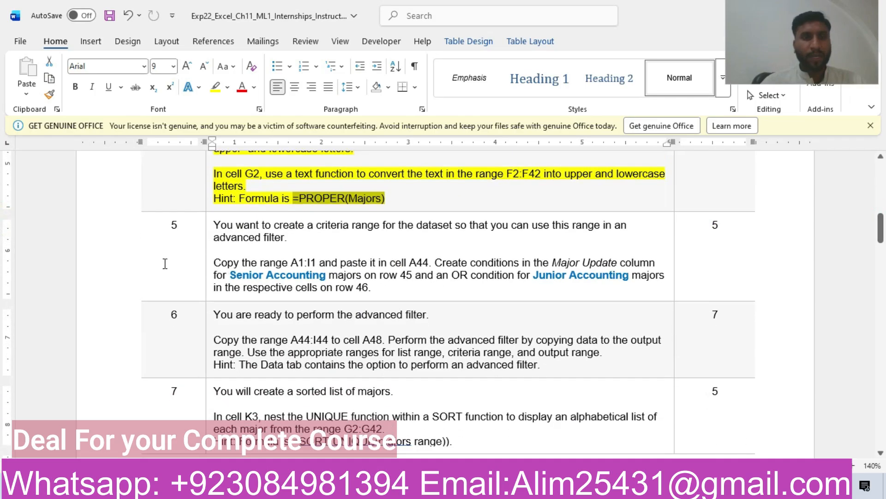
pyautogui.click(125, 241)
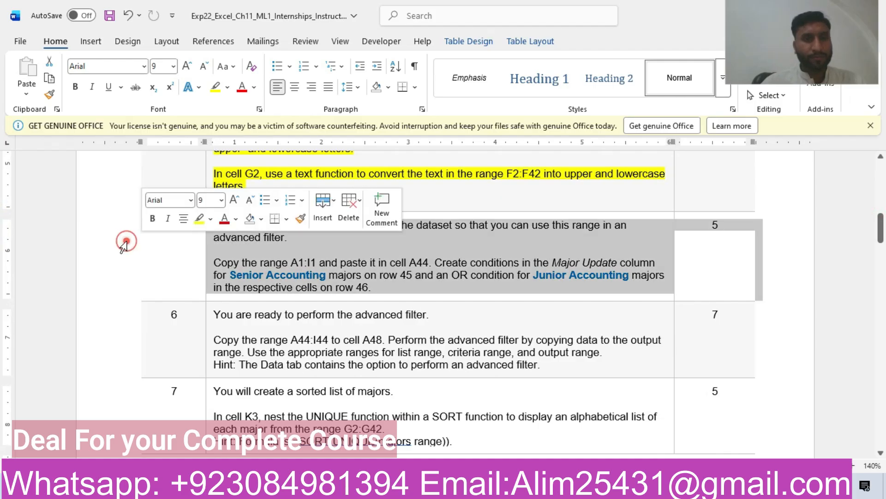
pyautogui.click(199, 218)
pyautogui.click(300, 248)
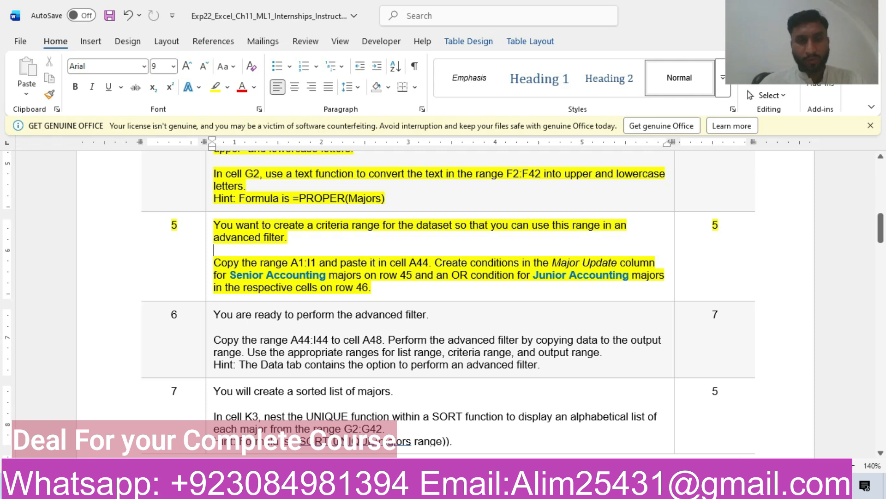
# Step: Switch to the Excel workbook, copy the header range A1:I1 of the Students worksheet, and paste it in cell A44
pyautogui.click(302, 486)
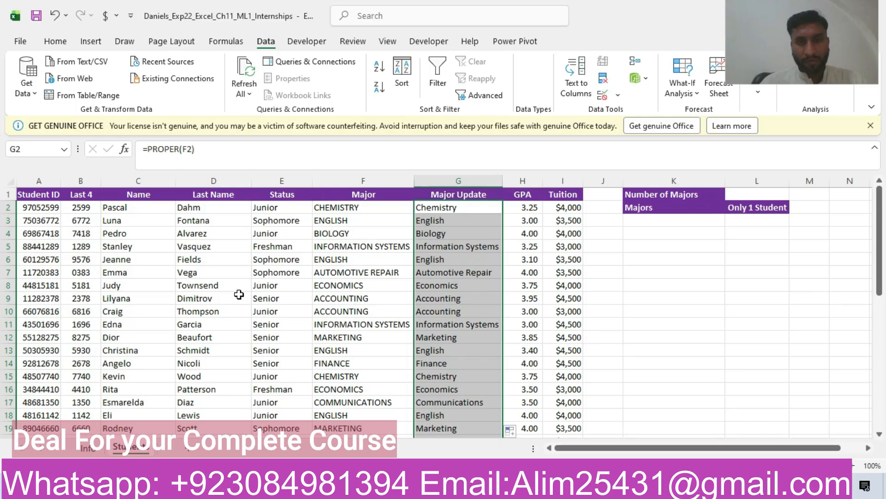
pyautogui.moveTo(36, 195); pyautogui.dragTo(546, 189)
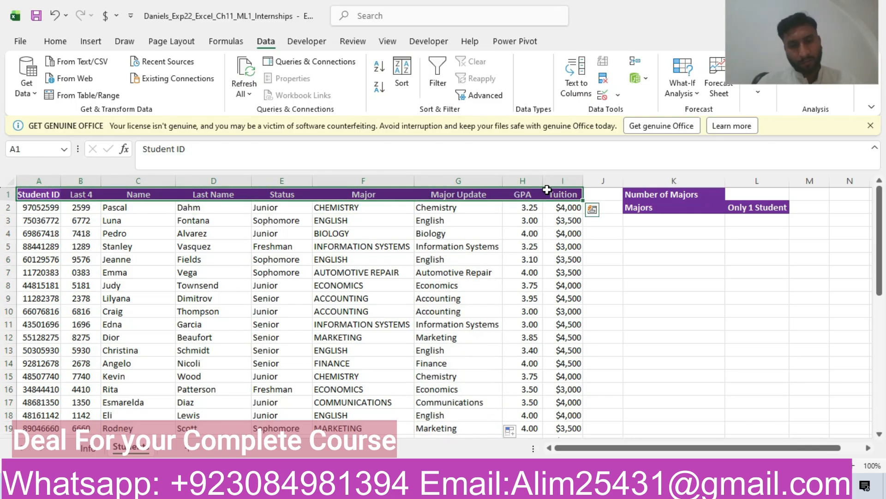
pyautogui.moveTo(877, 225); pyautogui.dragTo(884, 411)
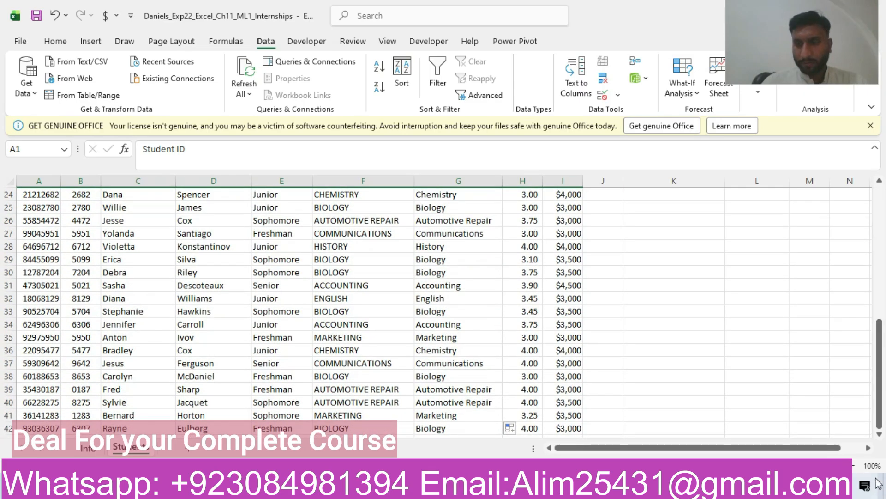
pyautogui.click(881, 435)
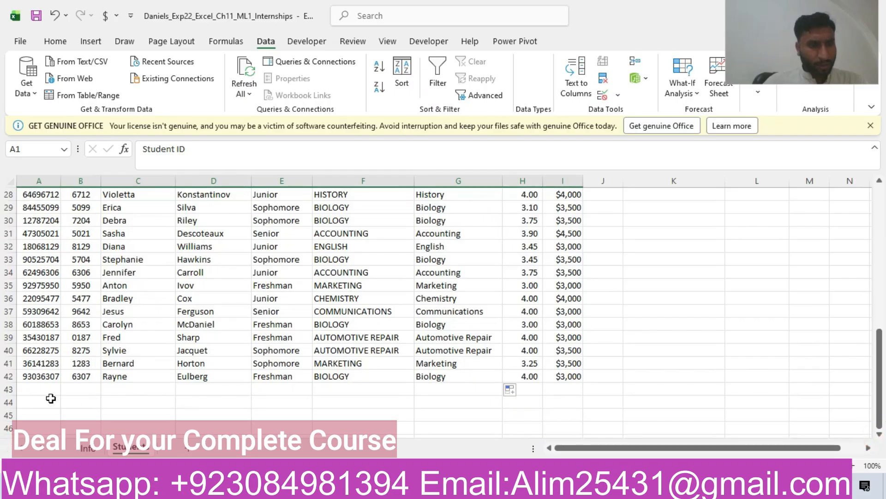
pyautogui.click(40, 398)
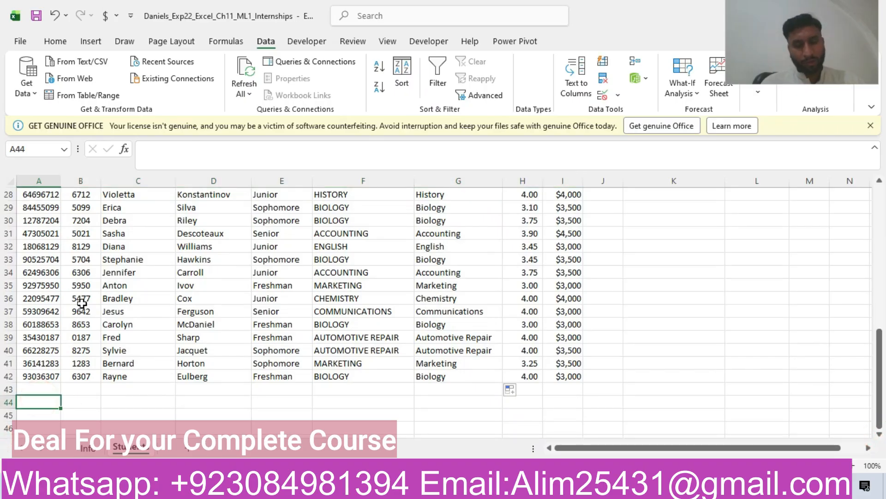
pyautogui.hotkey('ctrl', 'v')
# Step: Copy the text Senior Accounting from Step 5 of the Word instructions and return to the Excel workbook
pyautogui.hotkey('alt', 'Tab')
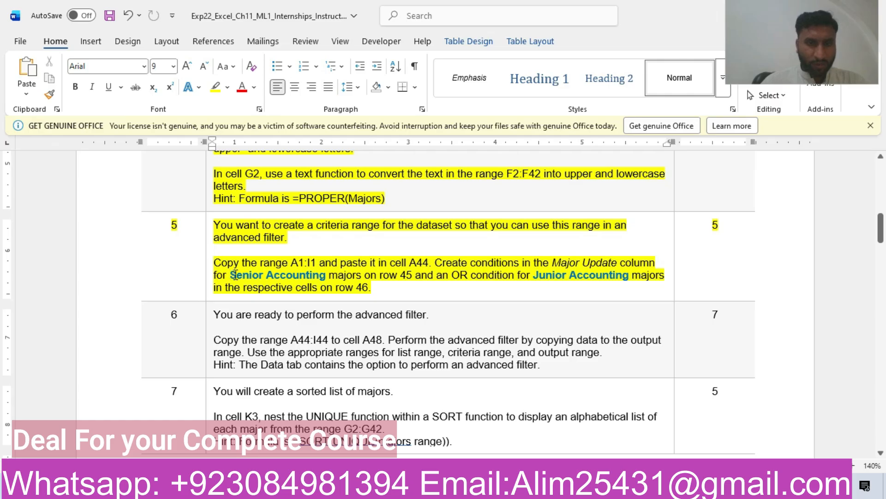
pyautogui.moveTo(233, 275); pyautogui.dragTo(312, 275)
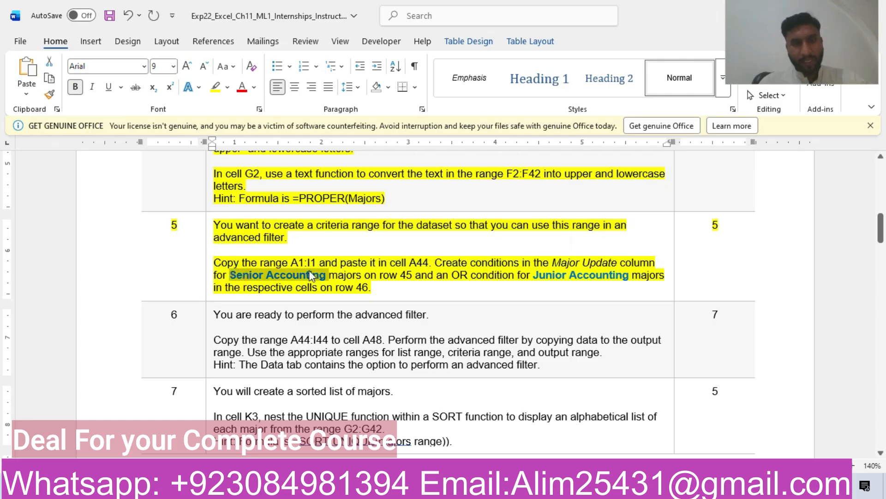
pyautogui.hotkey('alt', 'Tab')
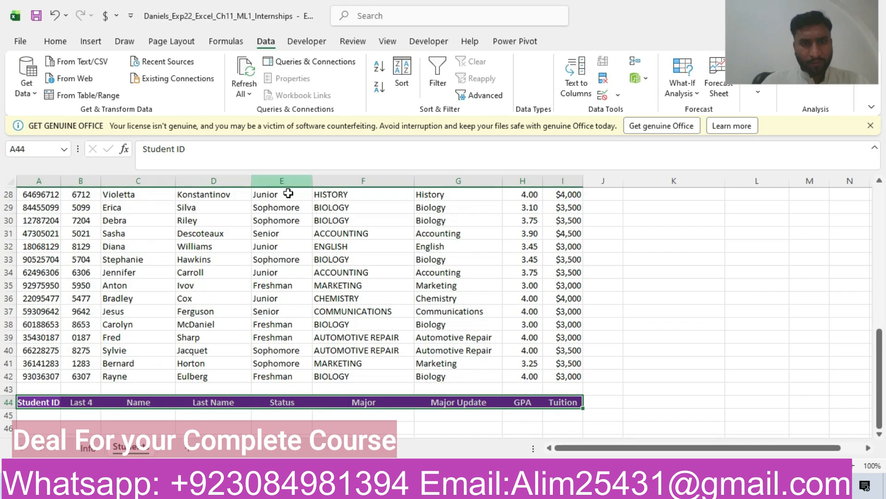
# Step: Enter the copied condition Senior Accounting in cell G45 under the Major Update criteria heading
pyautogui.click(346, 413)
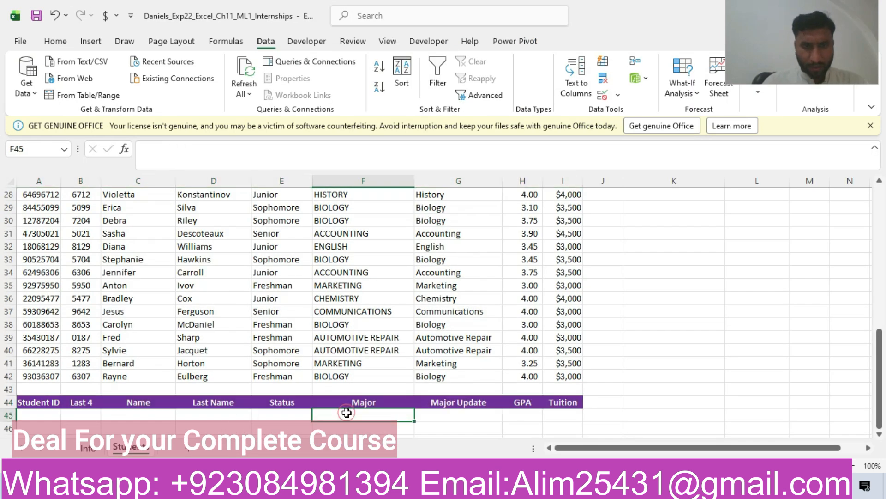
pyautogui.click(462, 416)
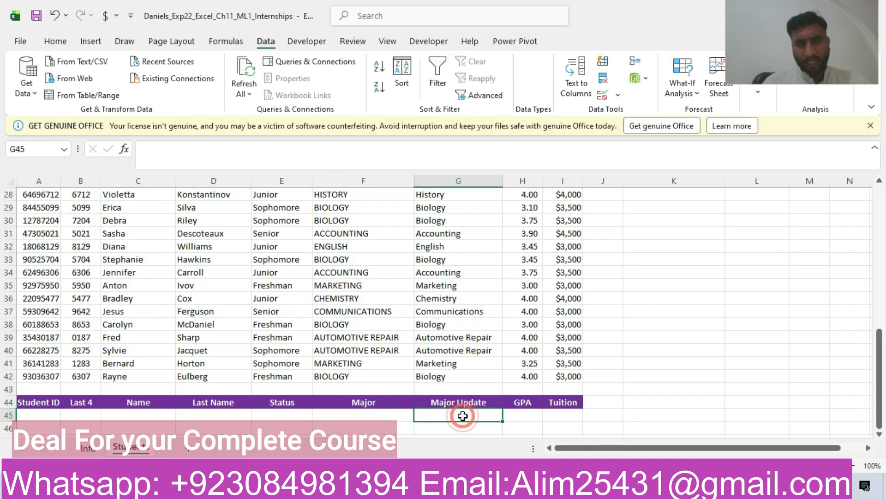
pyautogui.click(270, 149)
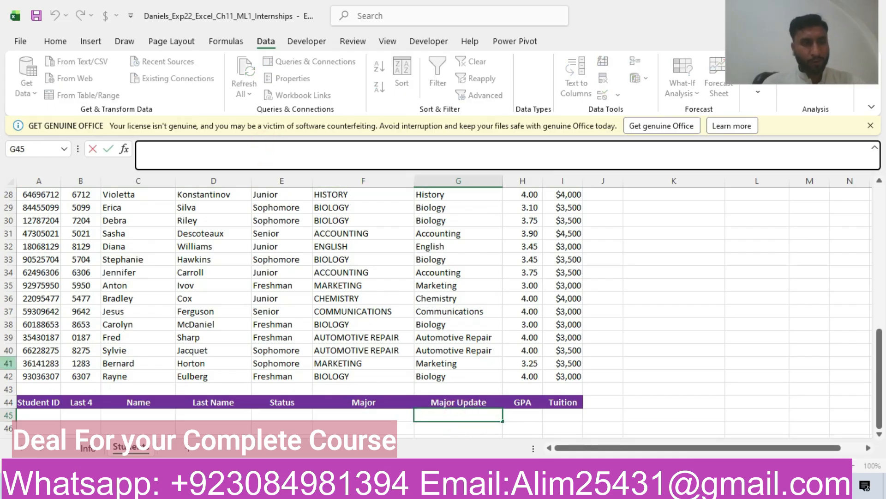
pyautogui.click(8, 415)
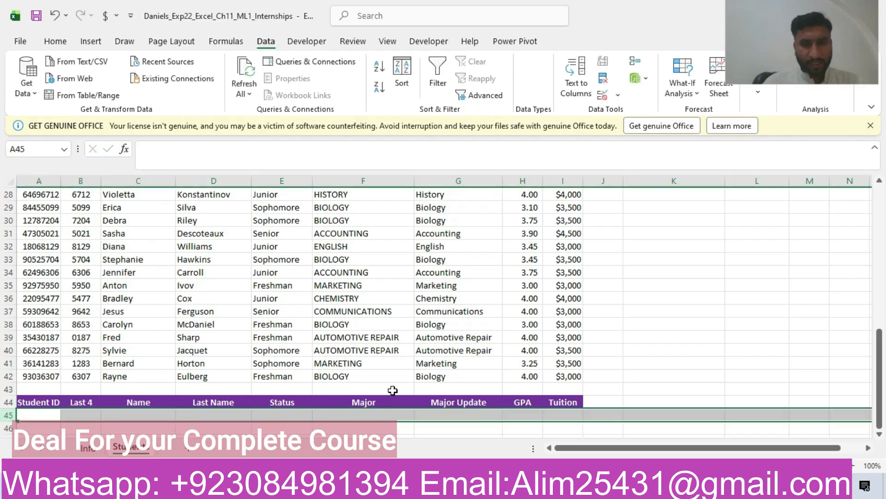
pyautogui.click(445, 417)
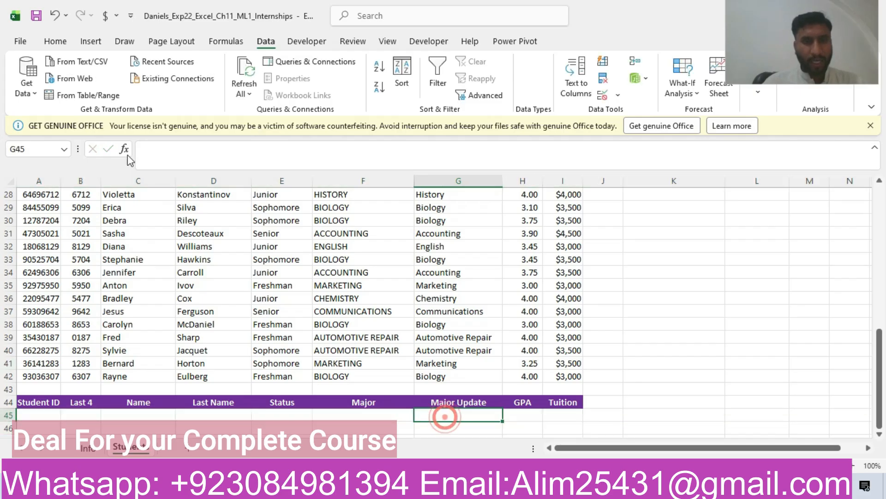
pyautogui.click(164, 161)
pyautogui.hotkey('ctrl', 'v')
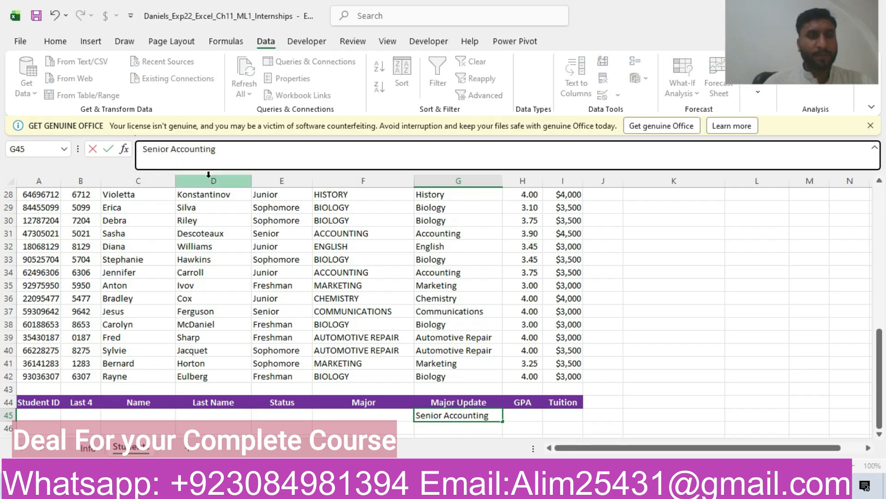
pyautogui.click(143, 149)
pyautogui.click(242, 149)
pyautogui.press('Return')
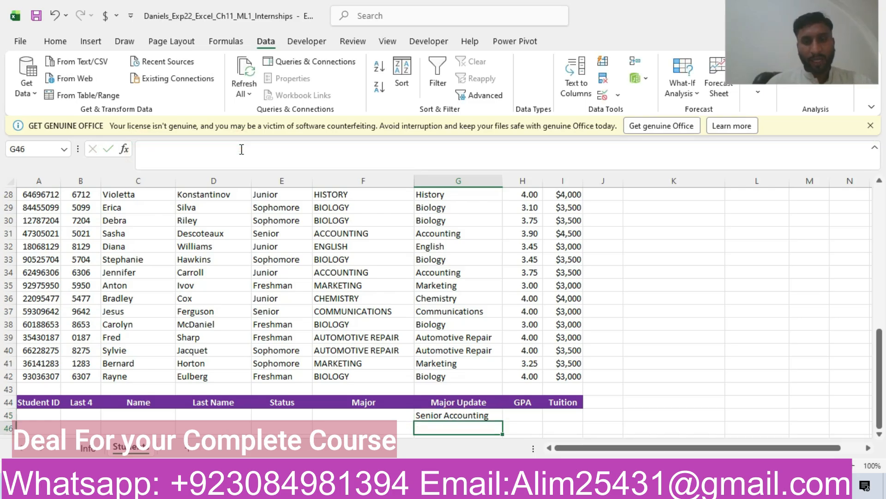
pyautogui.click(442, 417)
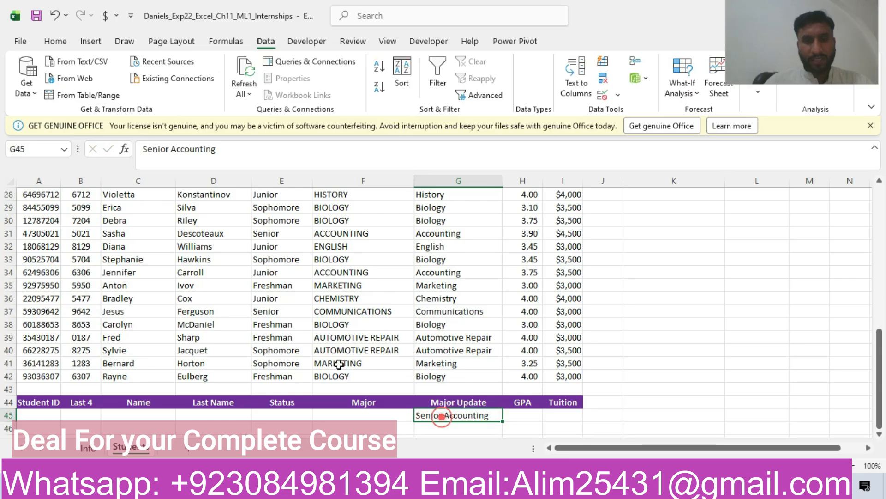
# Step: Copy Junior Accounting from Step 5 of the Word instructions and enter it in cell G46 of the Excel criteria range
pyautogui.hotkey('alt', 'Tab')
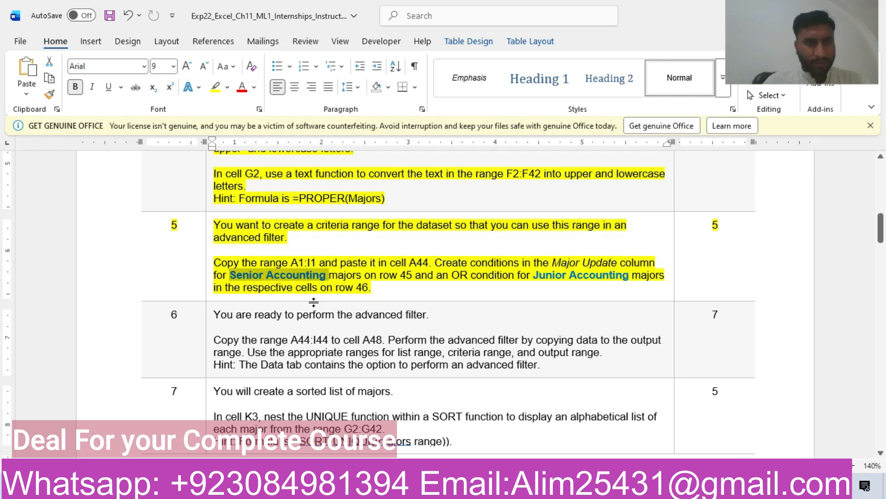
pyautogui.moveTo(536, 278); pyautogui.dragTo(598, 281)
pyautogui.hotkey('ctrl', 'c')
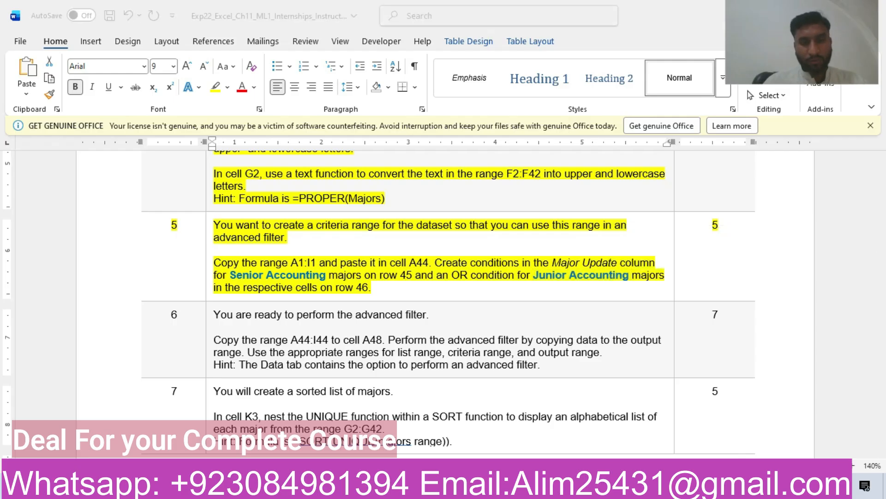
pyautogui.hotkey('alt', 'Tab')
pyautogui.click(448, 429)
pyautogui.click(238, 149)
pyautogui.hotkey('ctrl', 'v')
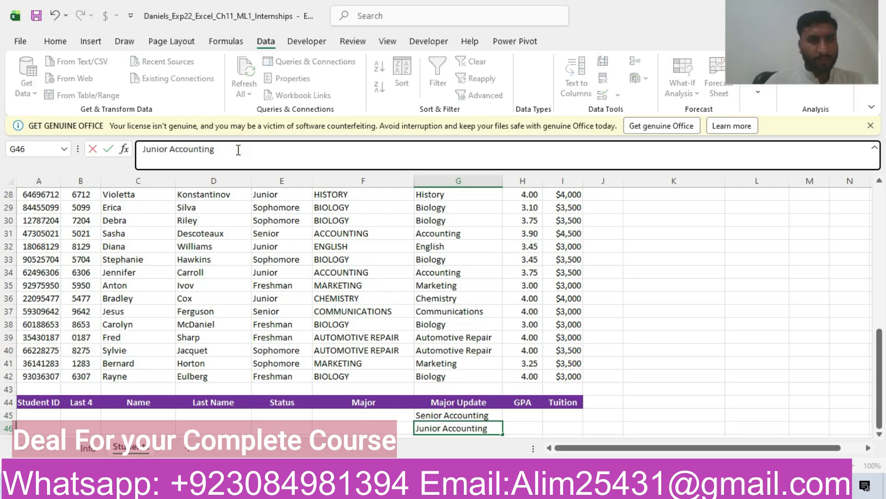
pyautogui.click(144, 149)
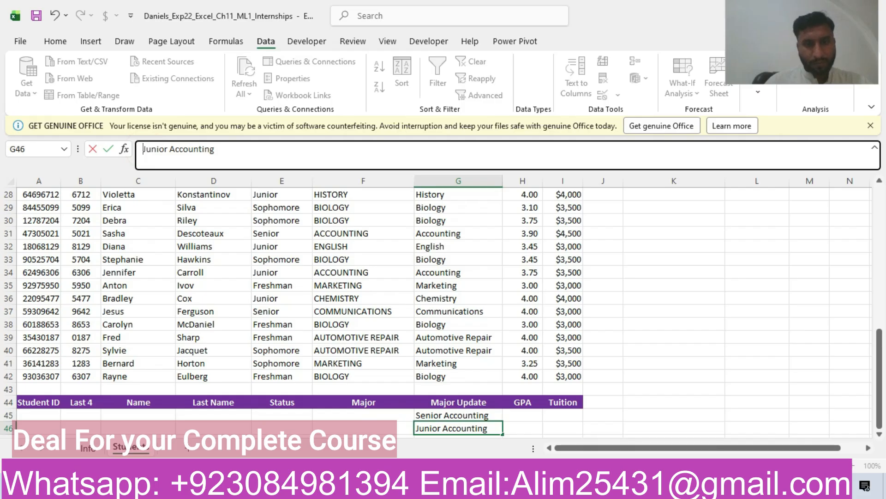
# Step: Return to the Word instructions and highlight the Step 6 table row in yellow
pyautogui.hotkey('alt', 'Tab')
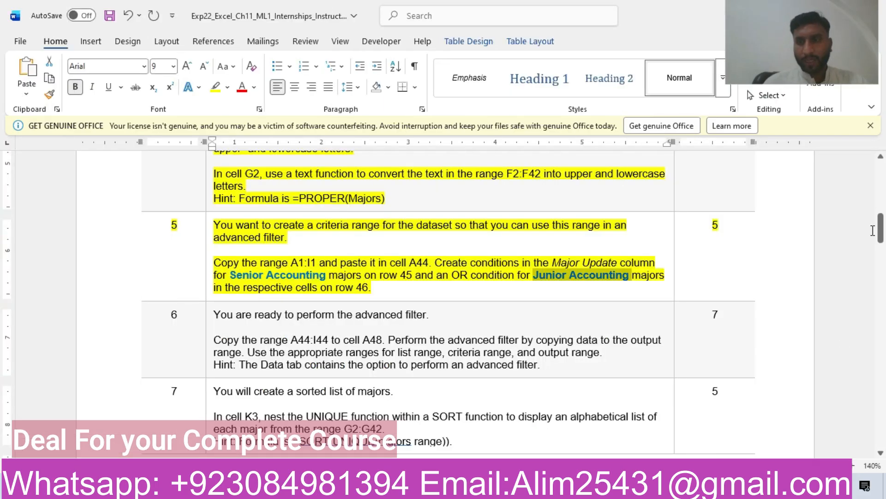
pyautogui.moveTo(880, 230); pyautogui.dragTo(881, 238)
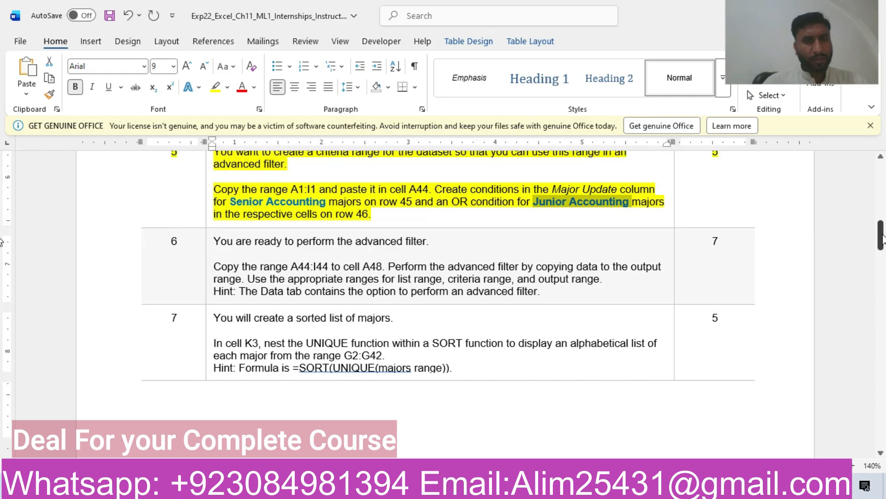
pyautogui.click(130, 258)
pyautogui.click(198, 229)
pyautogui.press('Right')
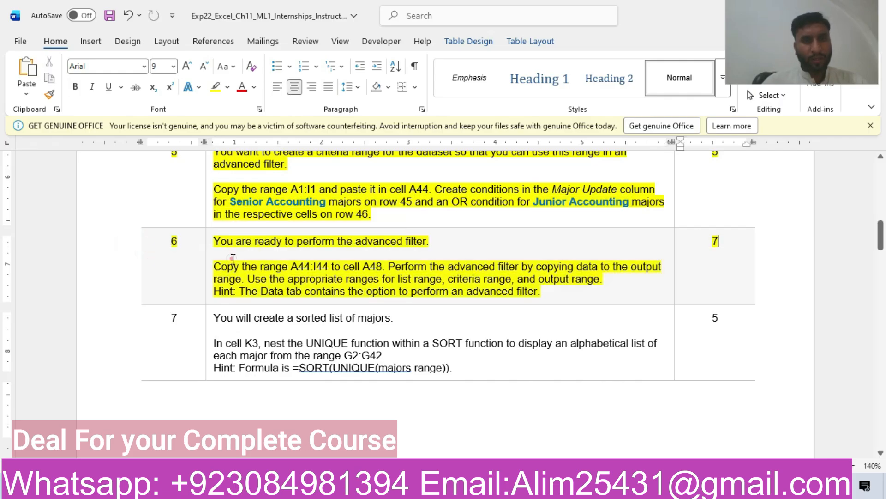
pyautogui.click(233, 259)
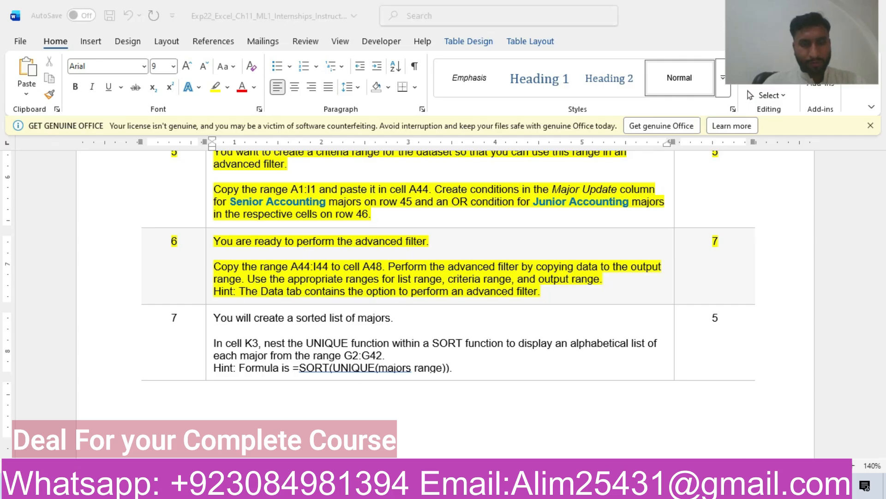
# Step: Switch to the Excel workbook and copy the criteria headings A44:I44 to cell A48
pyautogui.hotkey('alt', 'Tab')
pyautogui.moveTo(29, 398); pyautogui.dragTo(564, 405)
pyautogui.hotkey('ctrl', 'c')
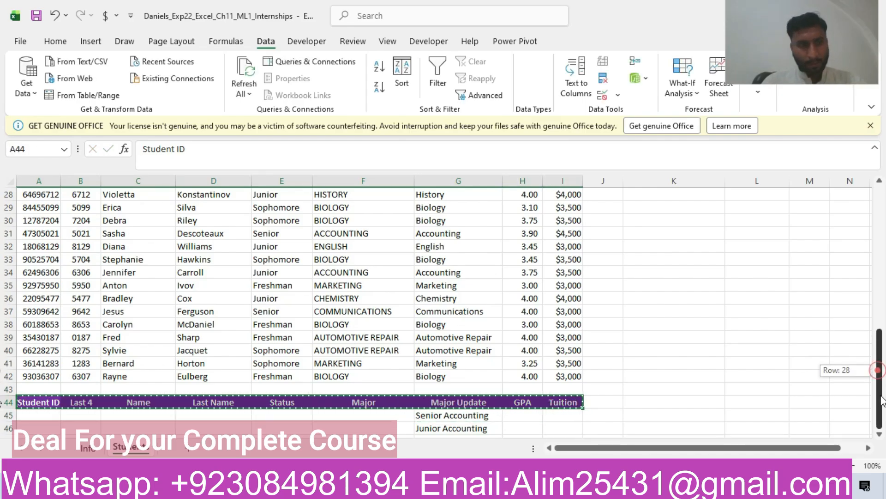
pyautogui.click(878, 433)
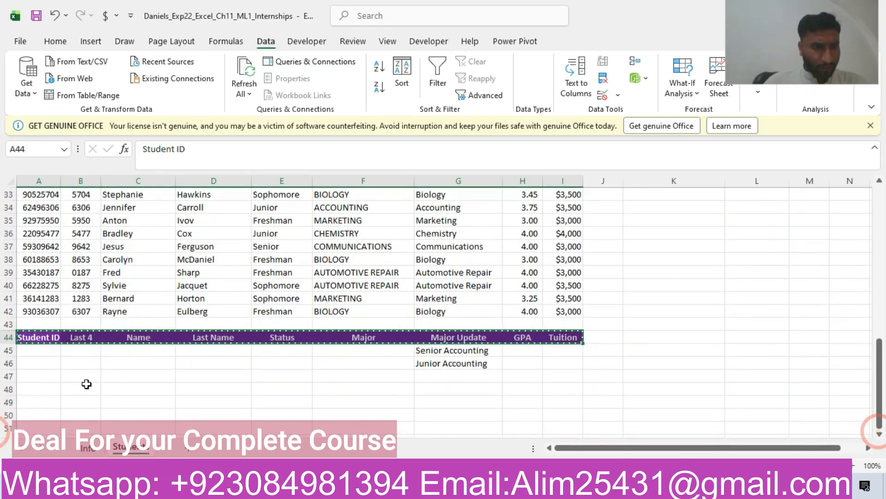
pyautogui.click(40, 388)
pyautogui.hotkey('ctrl', 'v')
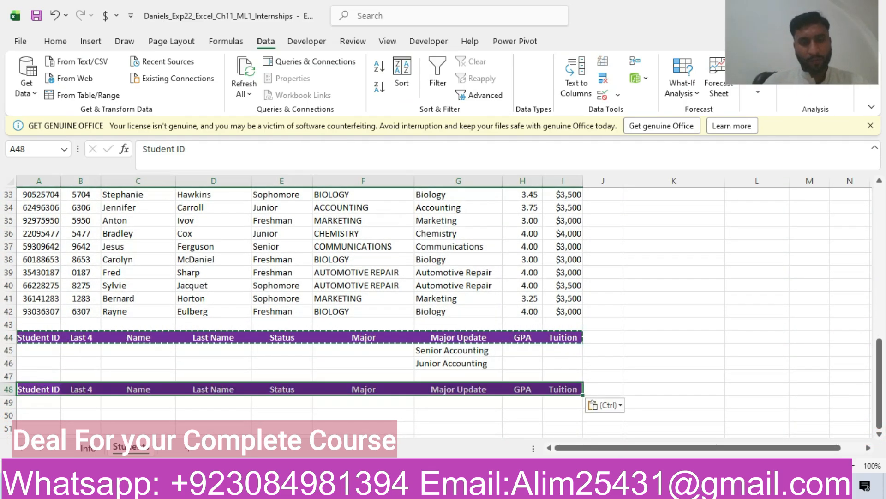
# Step: Check Step 6 in the Word instructions, then return to Excel and select the blank range A49:I53 below the copied headings
pyautogui.click(402, 486)
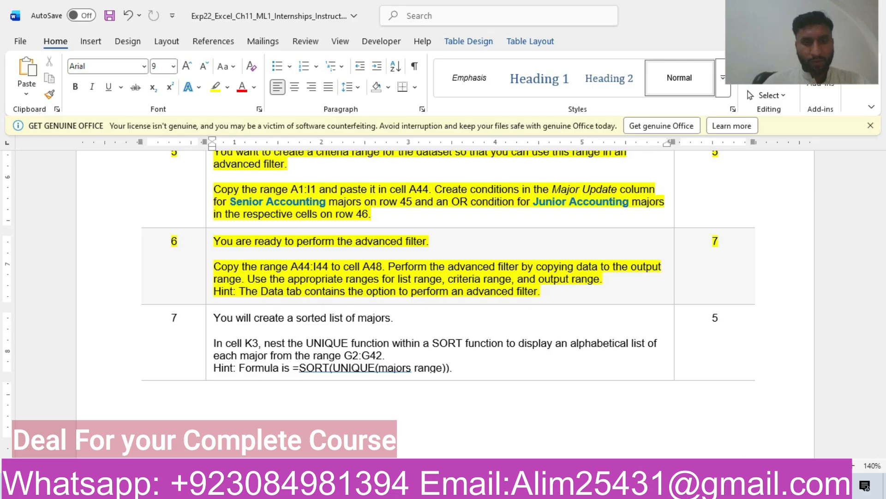
pyautogui.click(369, 486)
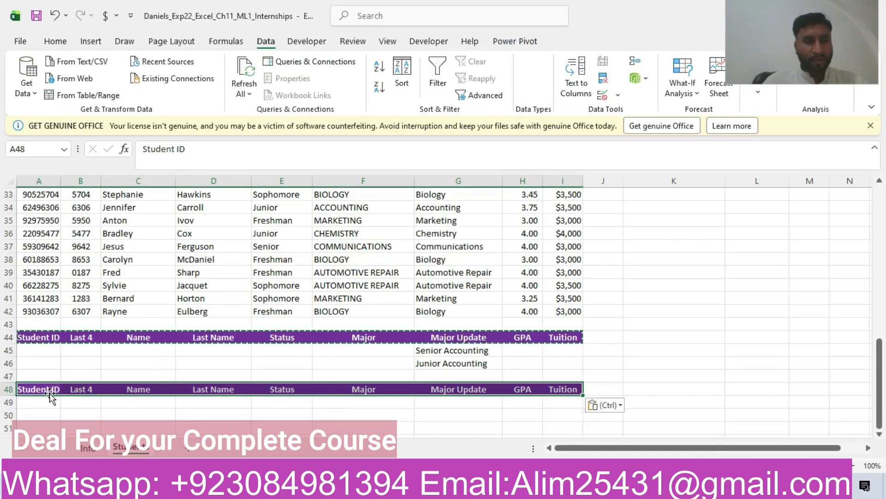
pyautogui.click(28, 402)
pyautogui.moveTo(84, 407); pyautogui.dragTo(562, 389)
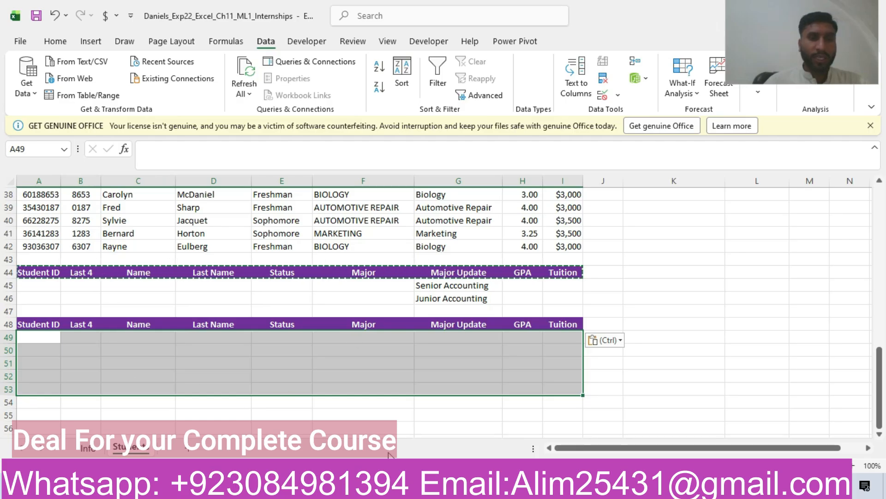
pyautogui.moveTo(881, 386); pyautogui.dragTo(880, 382)
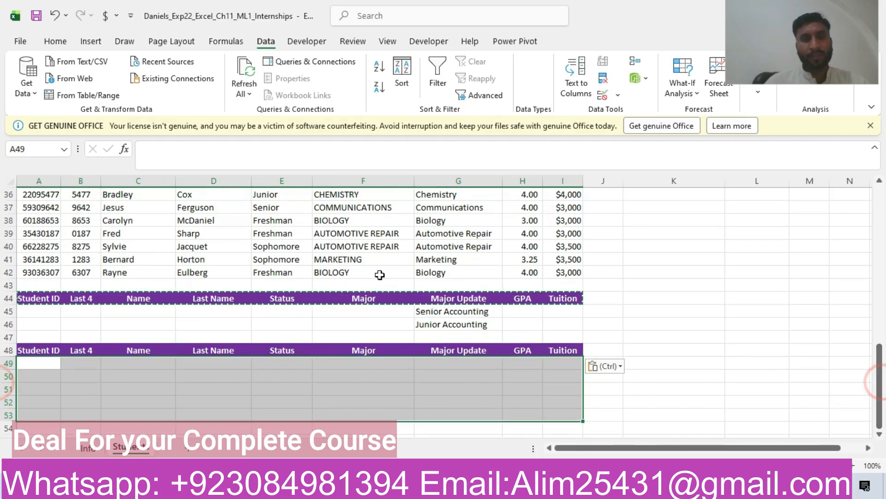
# Step: Start an Advanced Filter on the student data and set the criteria range to A44:I46
pyautogui.click(273, 229)
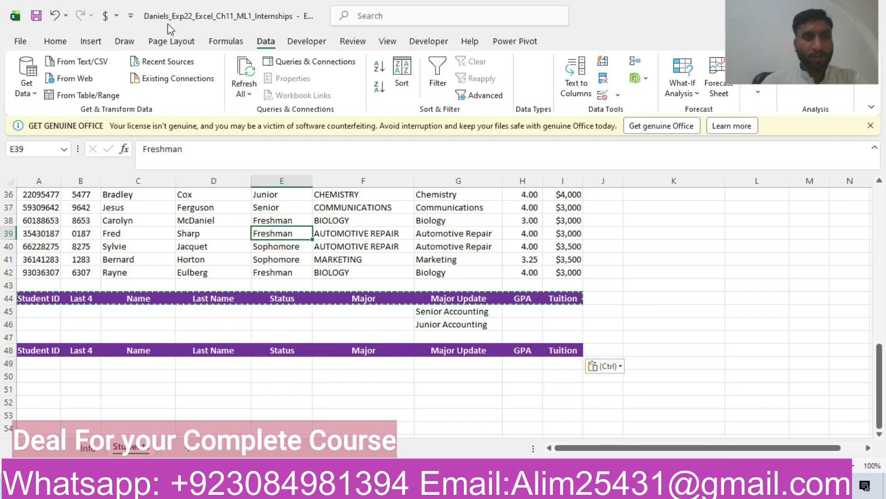
pyautogui.click(56, 41)
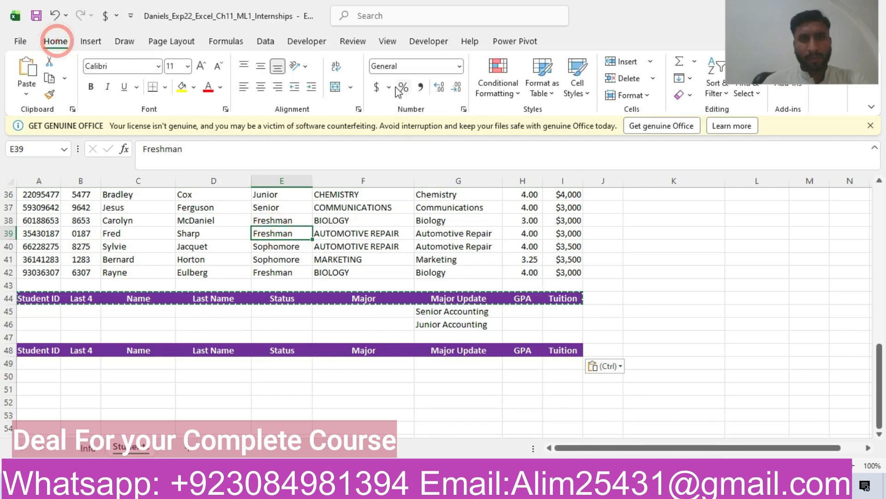
pyautogui.click(265, 41)
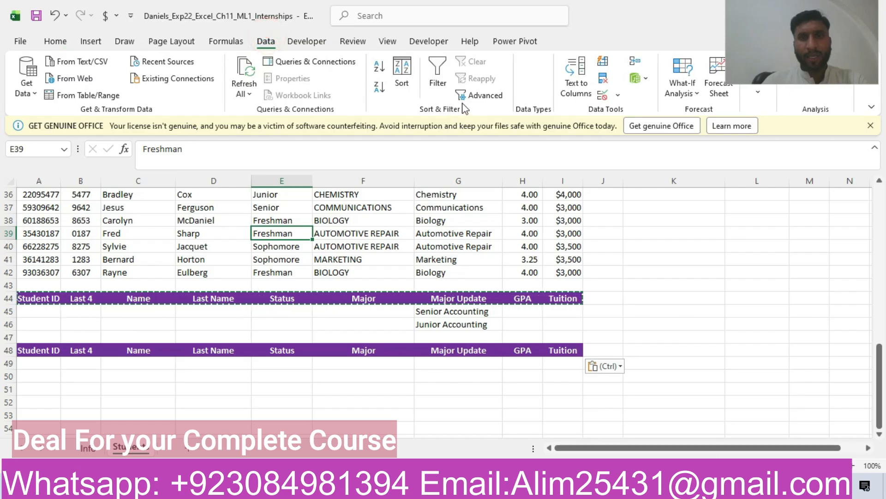
pyautogui.click(483, 95)
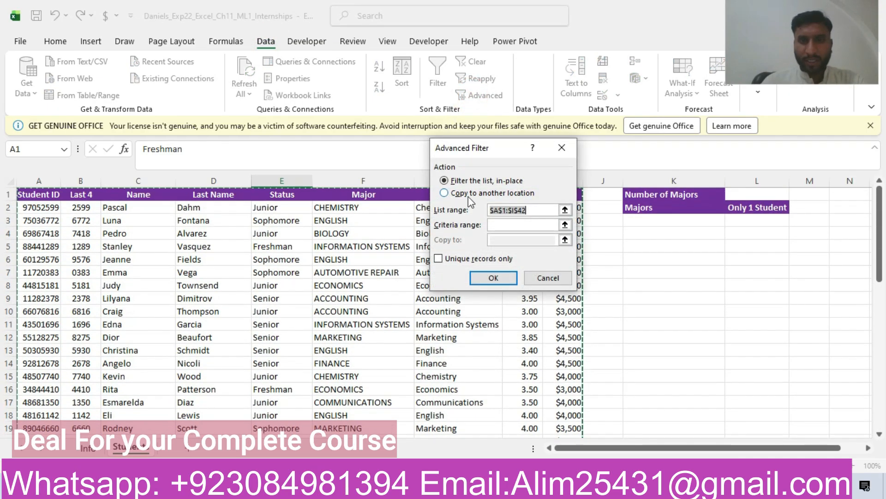
pyautogui.click(494, 225)
pyautogui.moveTo(879, 237); pyautogui.dragTo(879, 374)
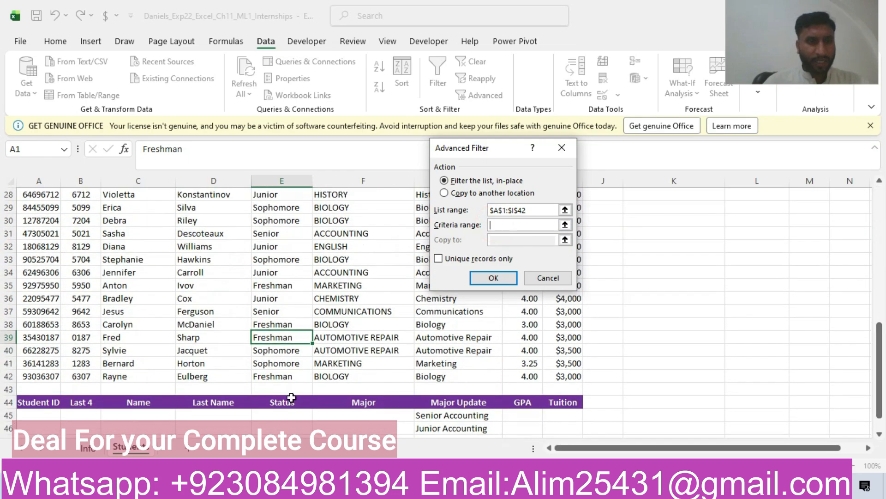
pyautogui.moveTo(49, 403); pyautogui.dragTo(545, 428)
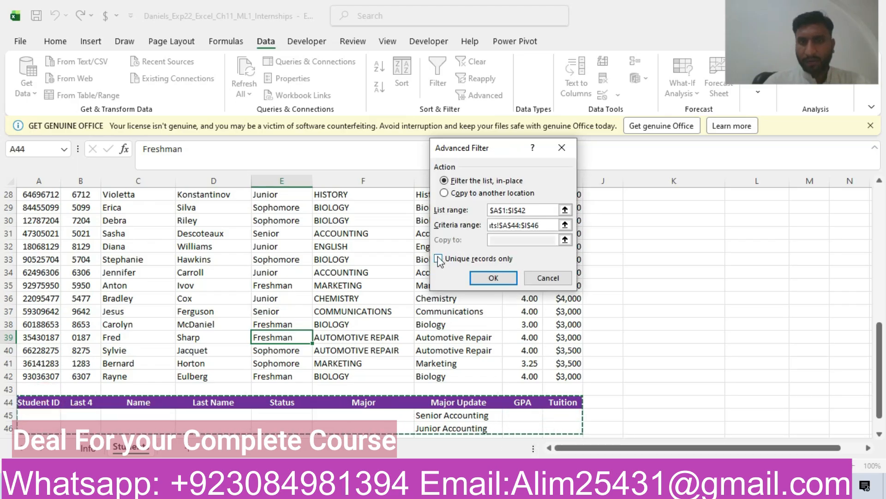
# Step: Set the filter to copy to another location with A49:I49 as the output range and run it
pyautogui.click(444, 193)
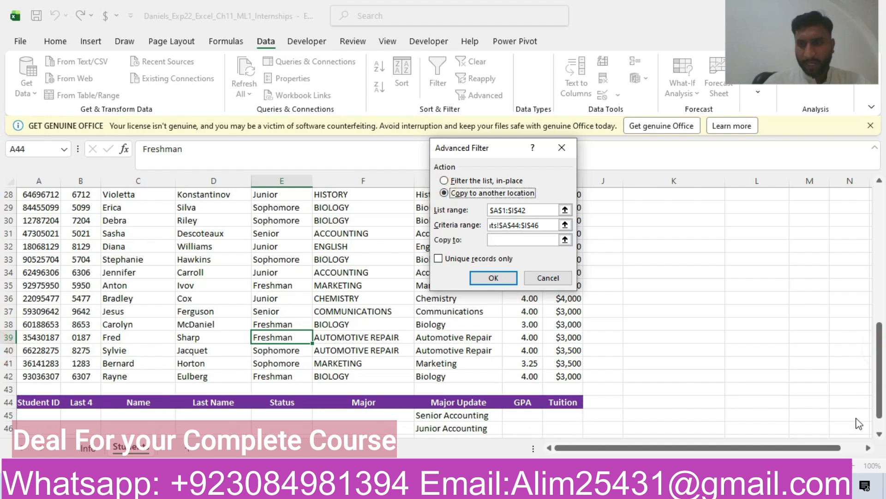
pyautogui.click(505, 239)
pyautogui.scroll(-1, 877, 349)
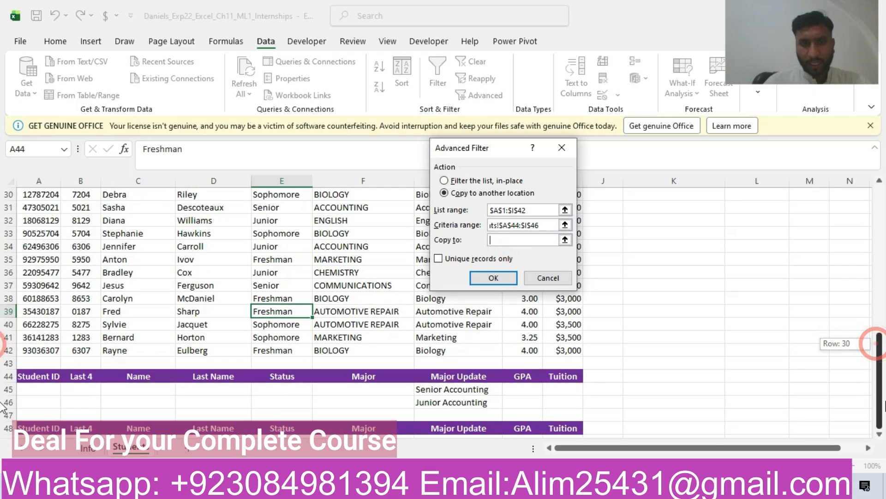
pyautogui.click(879, 434)
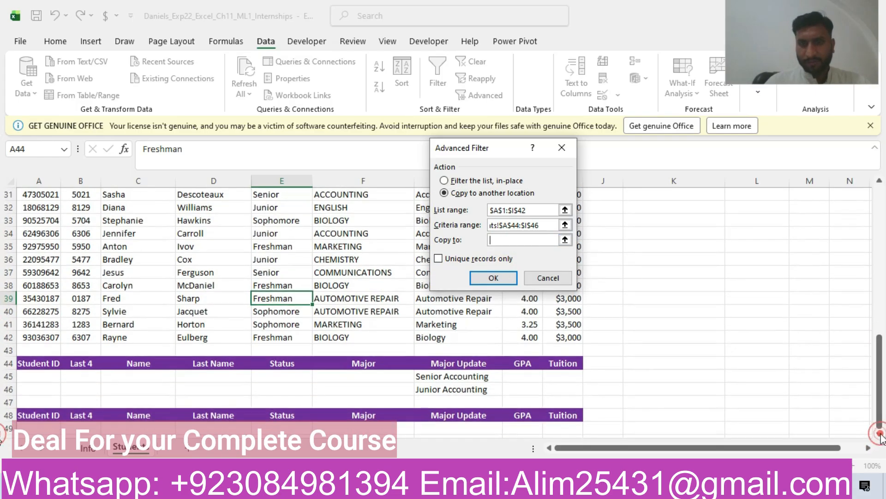
pyautogui.click(880, 433)
pyautogui.click(879, 434)
pyautogui.click(880, 434)
pyautogui.moveTo(39, 389)
pyautogui.mouseDown()
pyautogui.moveTo(148, 404)
pyautogui.moveTo(556, 400)
pyautogui.moveTo(559, 390)
pyautogui.mouseUp()
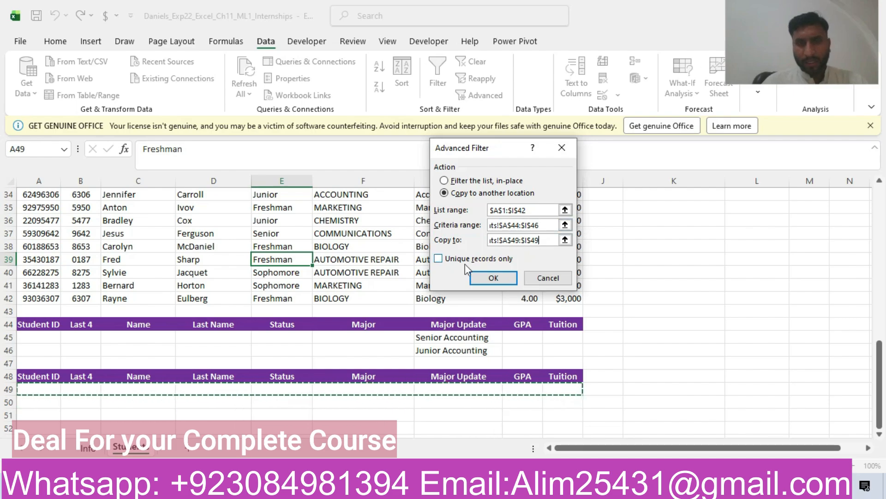
pyautogui.click(486, 279)
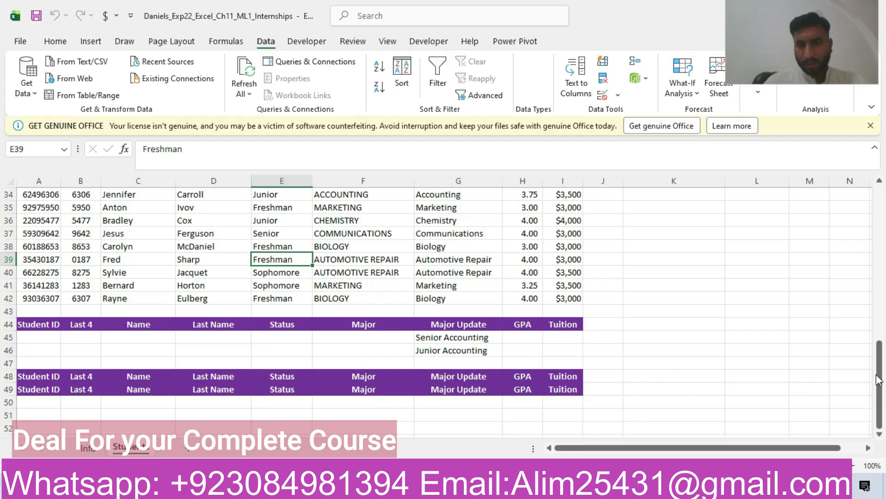
pyautogui.moveTo(880, 376); pyautogui.dragTo(885, 441)
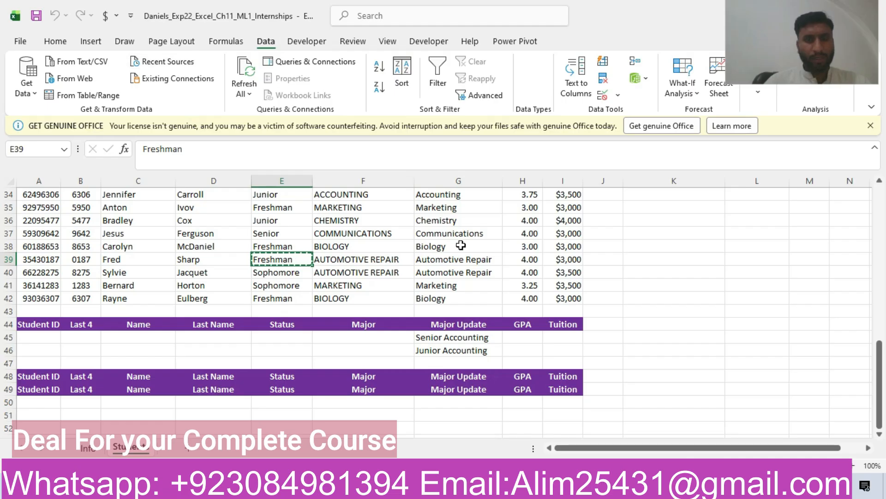
# Step: Try the Advanced Filter again with list range A2:I42, criteria range A44:I46 and output range A49:I49
pyautogui.click(359, 231)
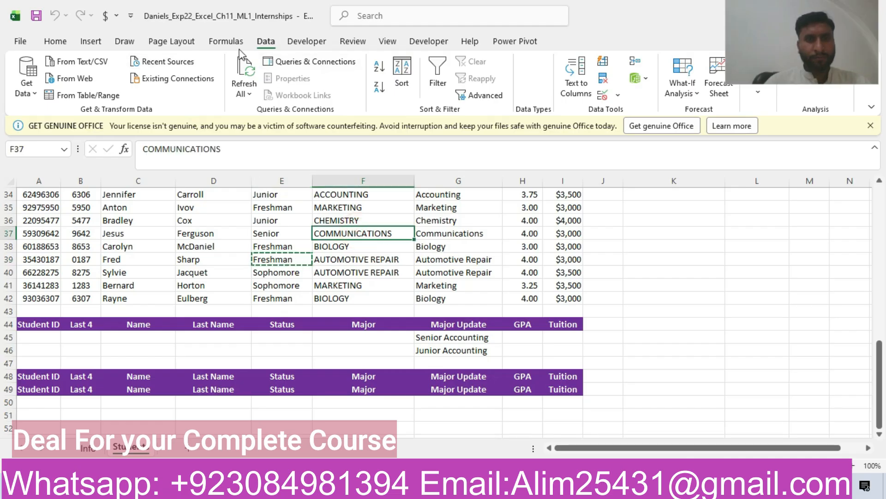
pyautogui.click(485, 94)
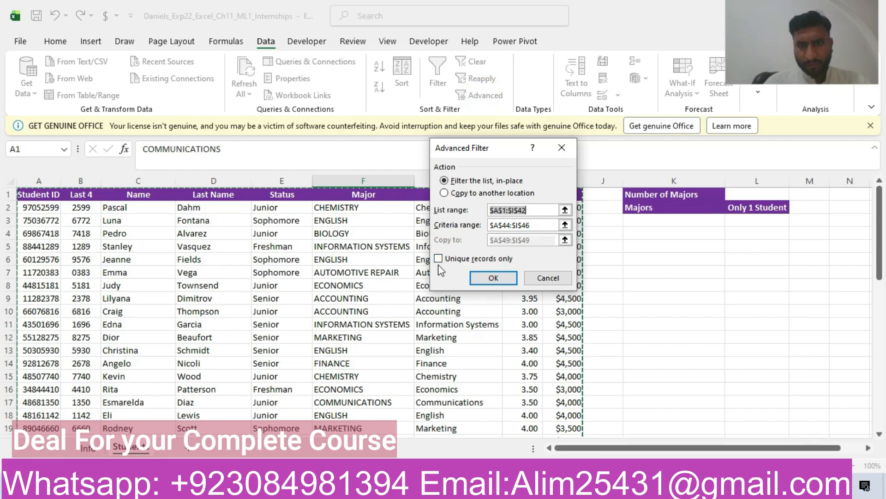
pyautogui.click(445, 194)
pyautogui.click(505, 210)
pyautogui.click(507, 210)
pyautogui.press('BackSpace')
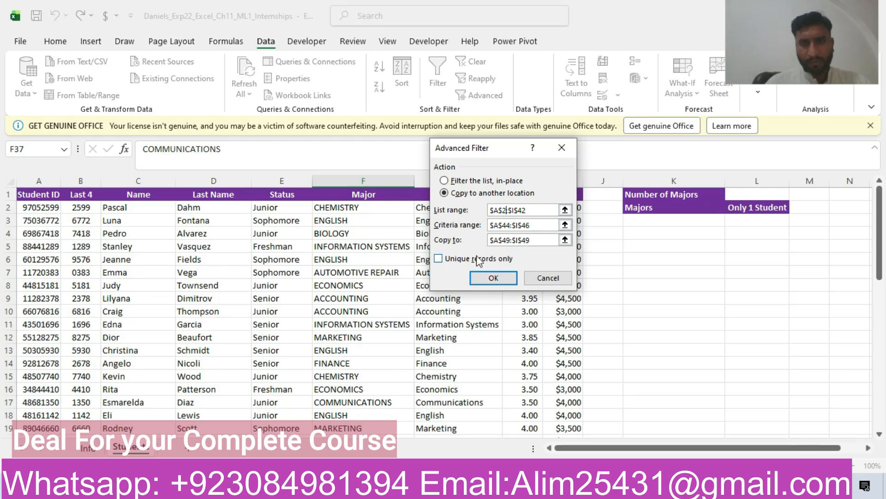
pyautogui.click(503, 278)
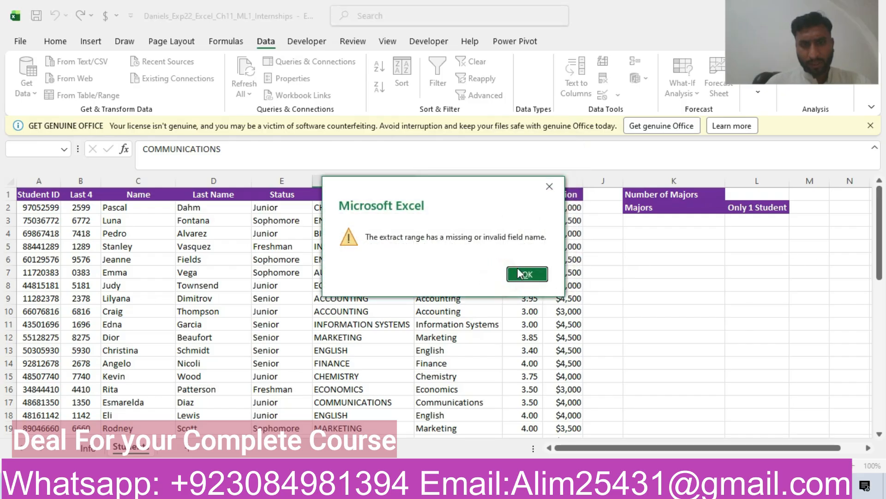
pyautogui.click(518, 275)
# Step: Delete row 49, which holds the duplicate headings below the output headings
pyautogui.moveTo(879, 214); pyautogui.dragTo(885, 423)
pyautogui.moveTo(572, 432); pyautogui.dragTo(34, 396)
pyautogui.click(8, 389)
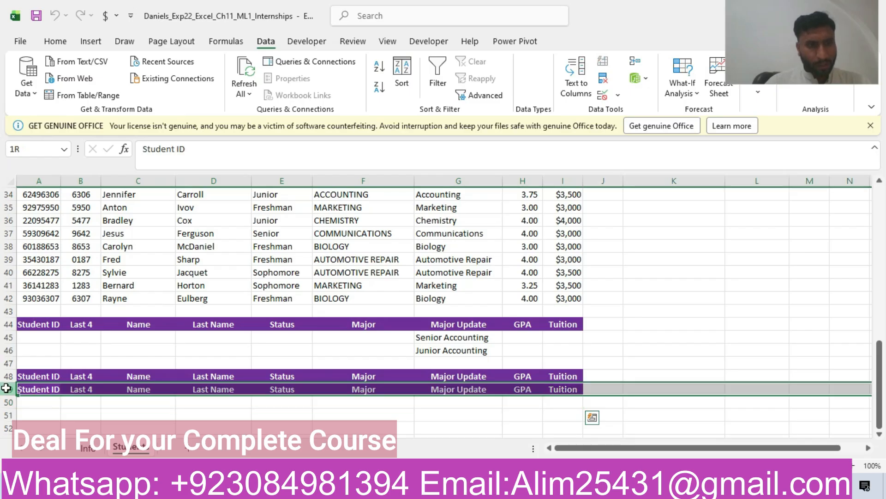
pyautogui.rightClick(8, 391)
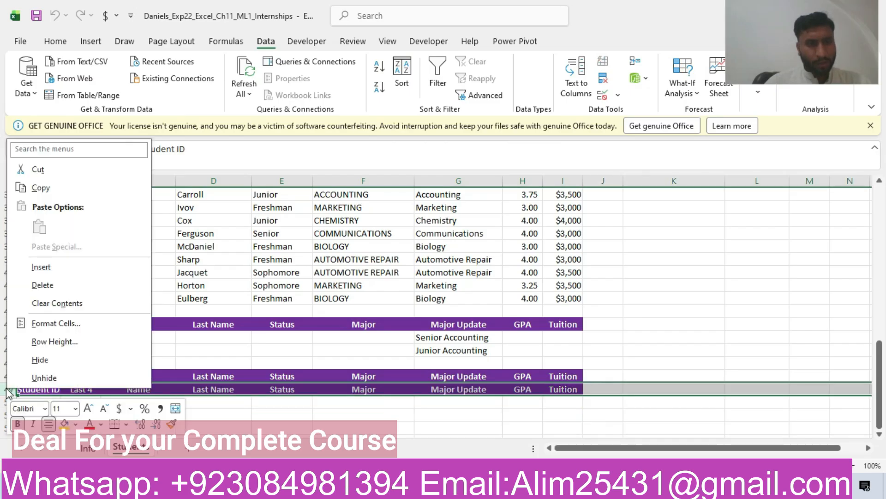
pyautogui.click(42, 284)
pyautogui.click(737, 365)
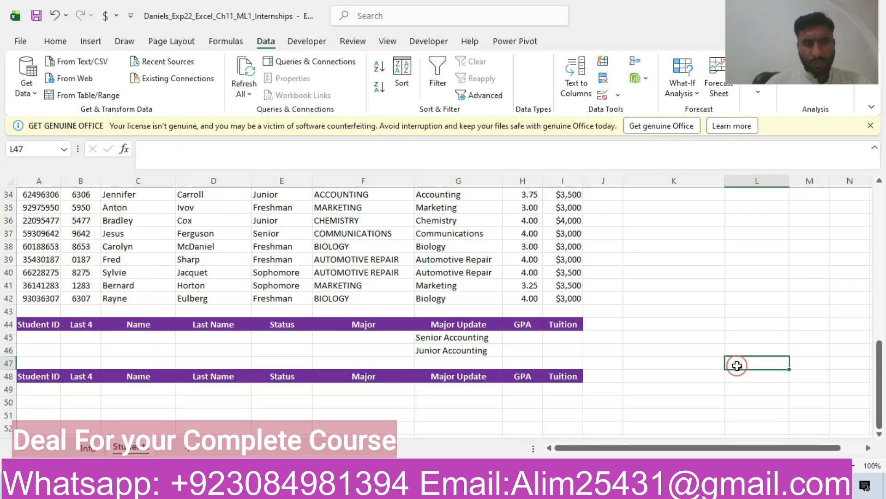
# Step: Check Step 6 in the Word instructions, then return to the Excel workbook
pyautogui.click(879, 342)
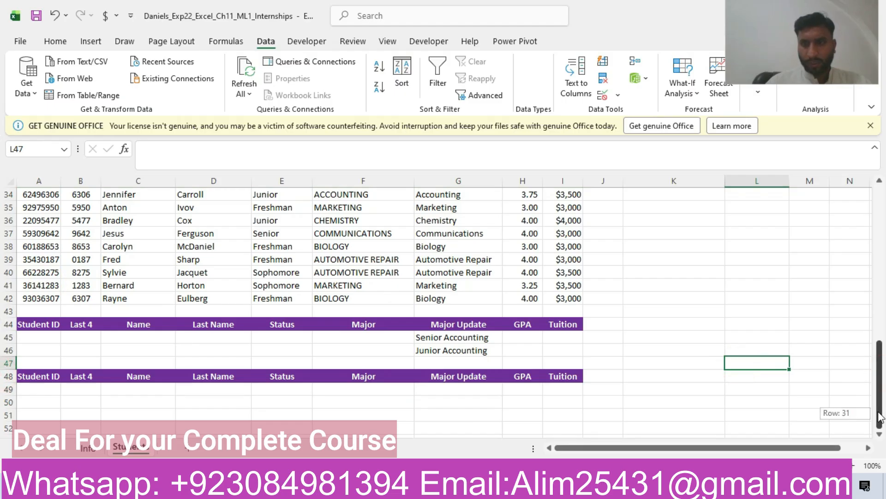
pyautogui.click(222, 487)
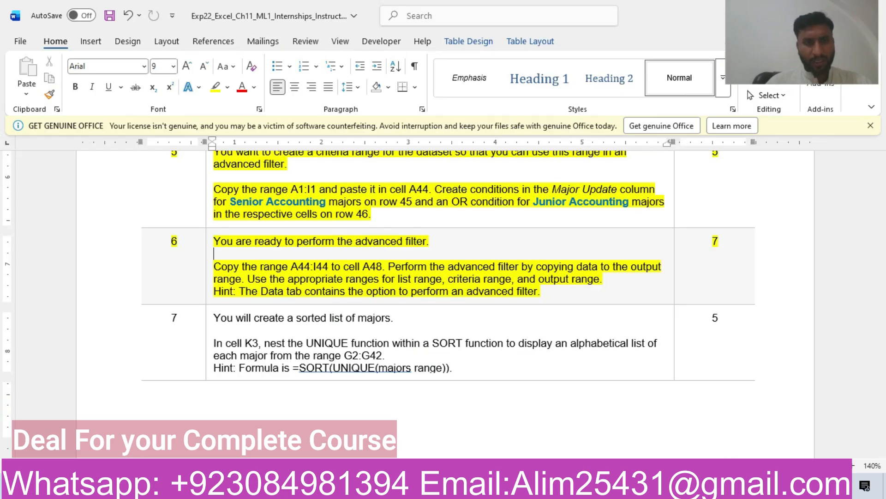
pyautogui.hotkey('alt', 'Tab')
# Step: Start the Advanced Filter again from a cell in the student data and choose to copy to another location
pyautogui.click(155, 271)
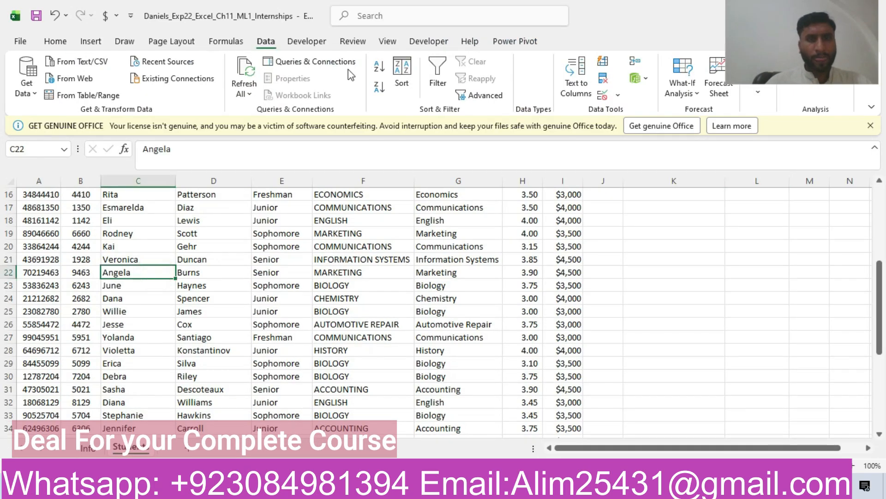
pyautogui.click(464, 96)
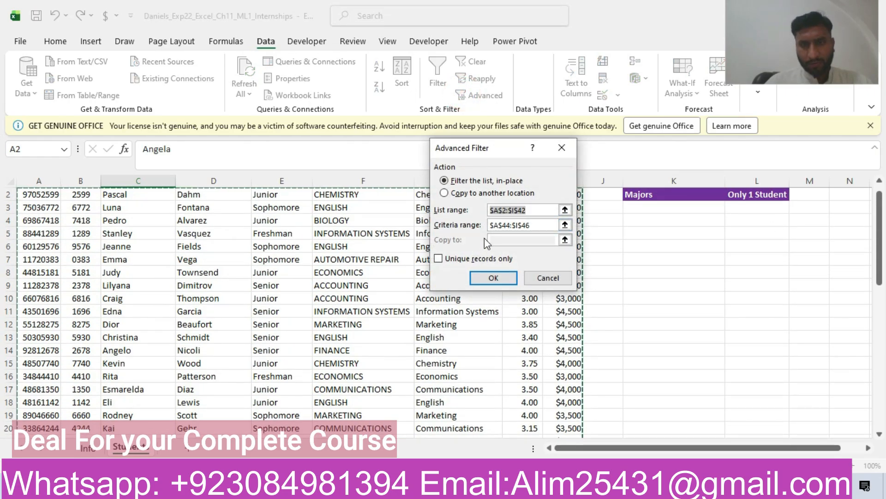
pyautogui.click(444, 193)
pyautogui.click(520, 239)
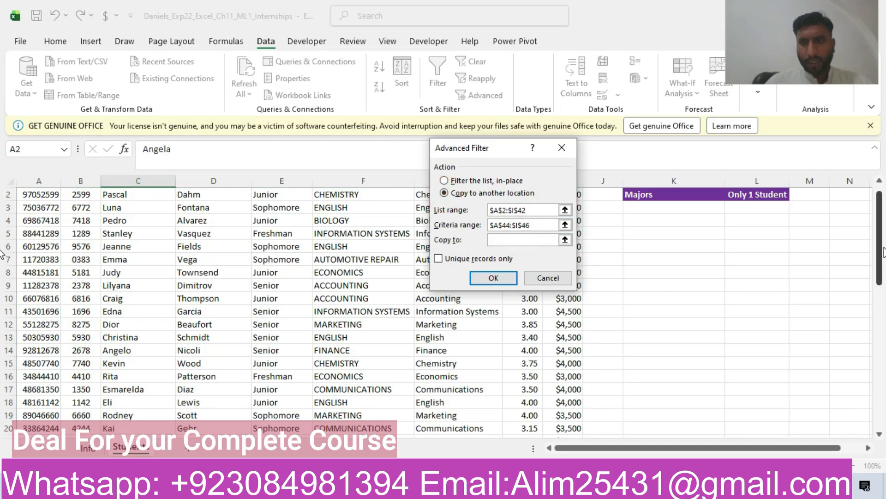
# Step: Replace the filter's list range with A1:I42 on the Students sheet, including the header row
pyautogui.click(505, 213)
pyautogui.press('Right')
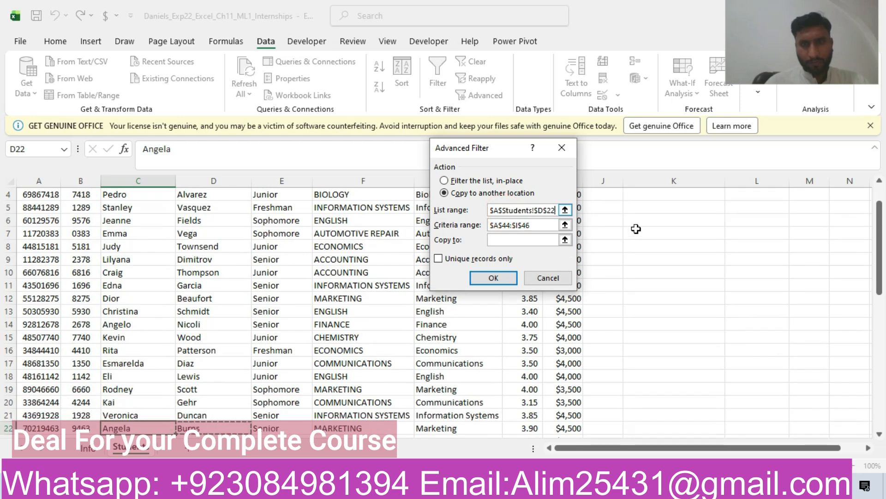
pyautogui.press('BackSpace')
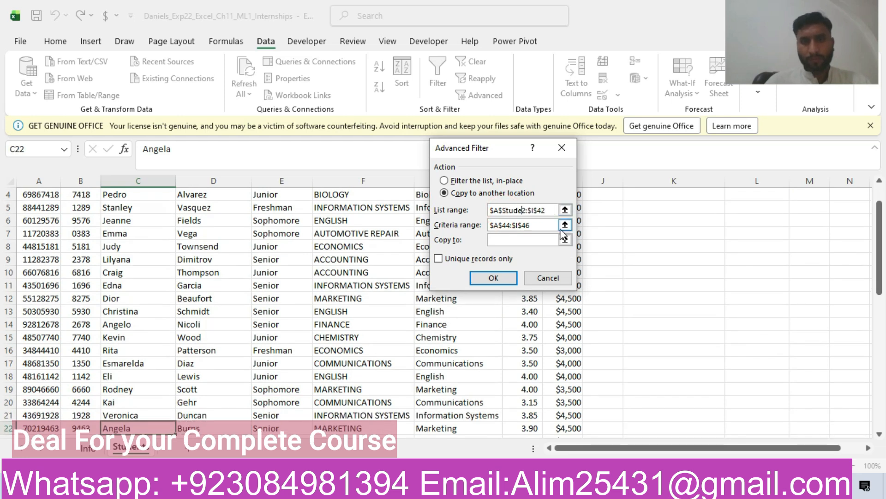
pyautogui.click(542, 212)
pyautogui.press('BackSpace')
pyautogui.press('BackSpace')
pyautogui.press('BackSpace')
pyautogui.press('BackSpace')
pyautogui.press('BackSpace')
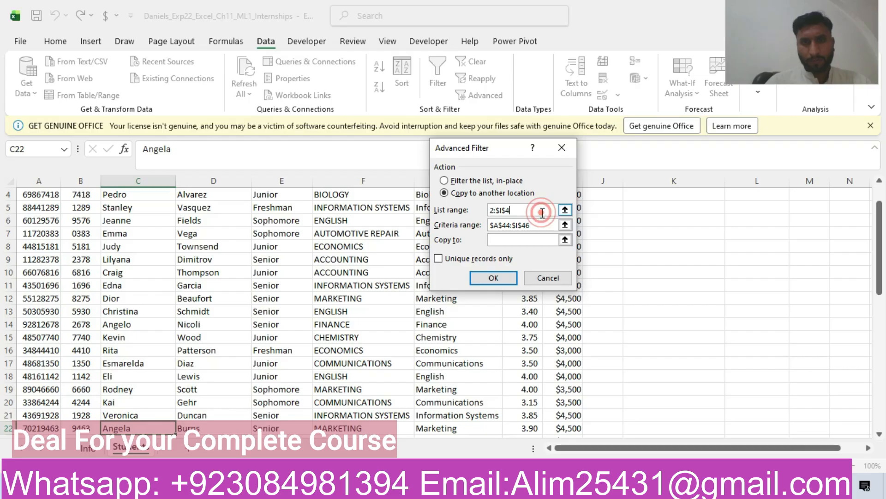
pyautogui.scroll(1, 879, 250)
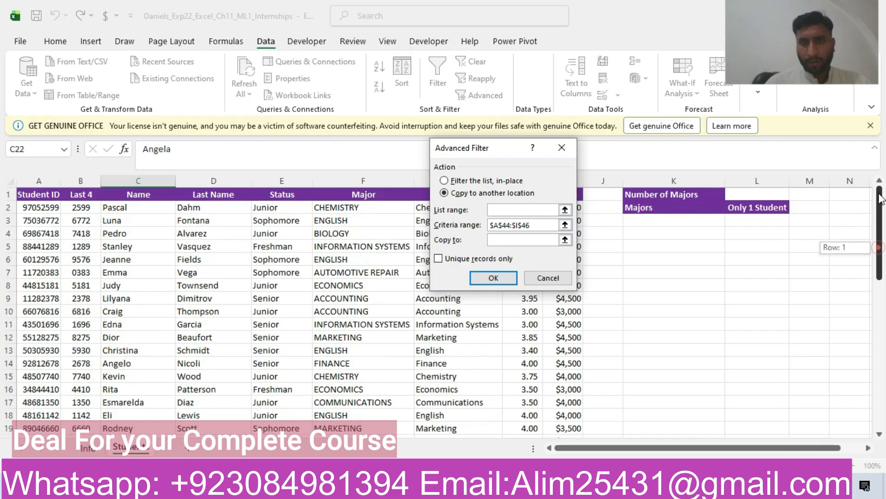
pyautogui.moveTo(39, 194); pyautogui.dragTo(554, 417)
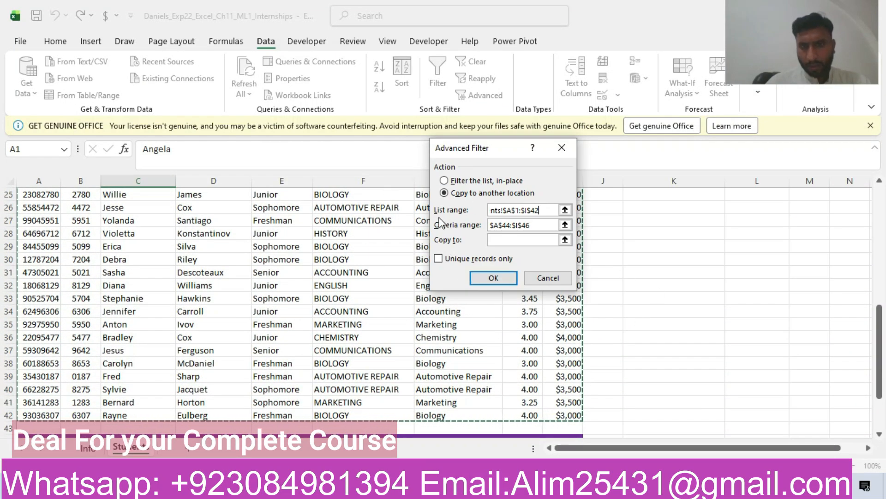
# Step: Set the output range to the headings A48:I48, run the Advanced Filter, and check the area below them
pyautogui.click(504, 240)
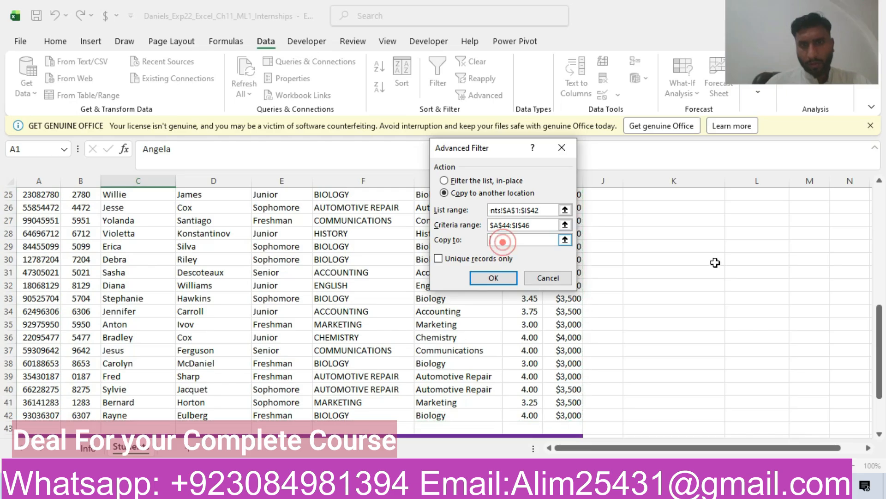
pyautogui.moveTo(879, 334); pyautogui.dragTo(882, 403)
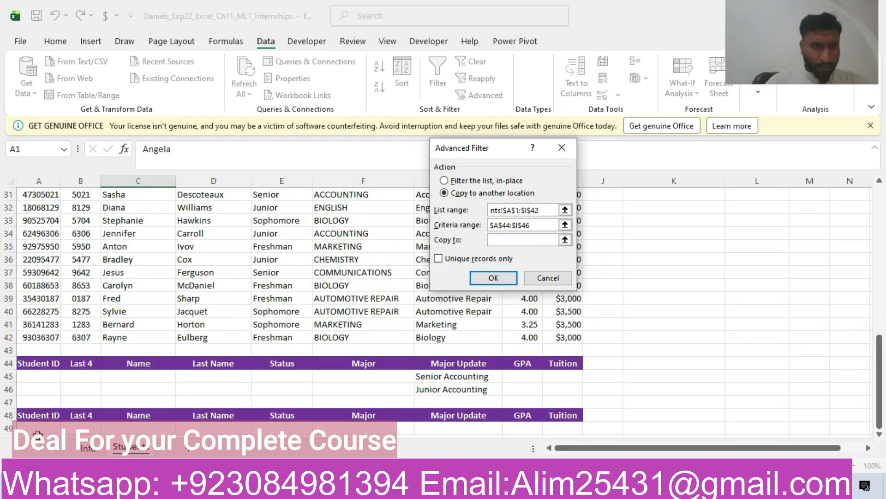
pyautogui.moveTo(34, 416); pyautogui.dragTo(551, 393)
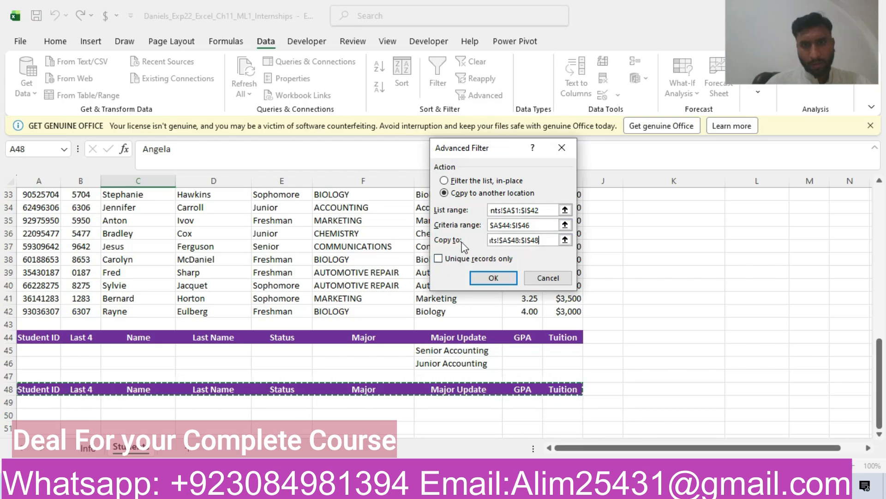
pyautogui.click(483, 277)
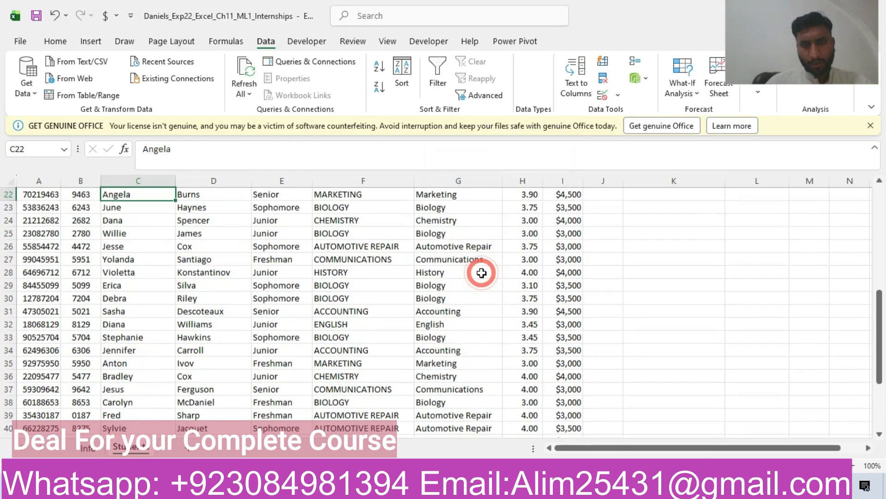
pyautogui.moveTo(879, 331); pyautogui.dragTo(879, 375)
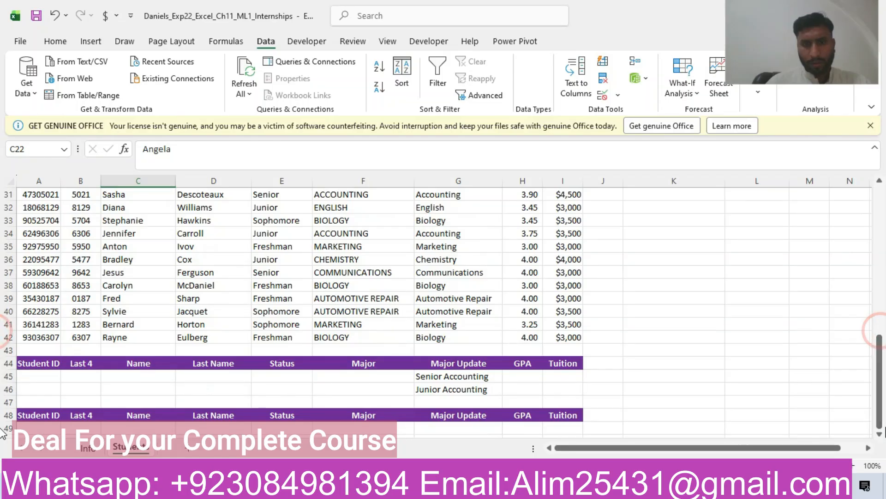
pyautogui.scroll(-1, 882, 444)
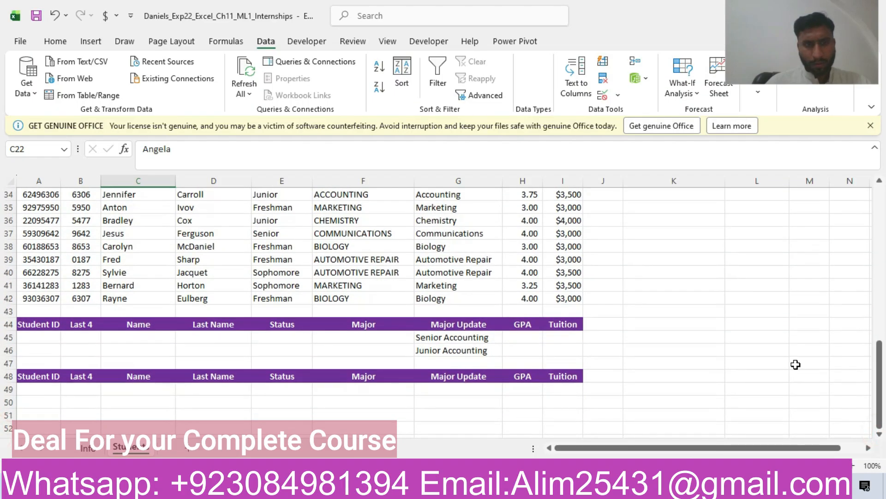
# Step: Check the criteria entries in the Major Update column, cells G45 and G46
pyautogui.click(433, 339)
pyautogui.click(231, 150)
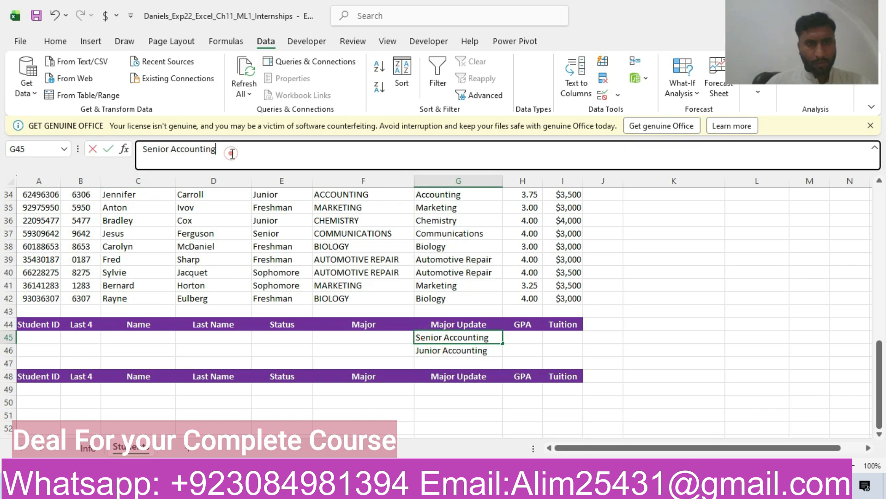
pyautogui.moveTo(460, 351); pyautogui.dragTo(226, 151)
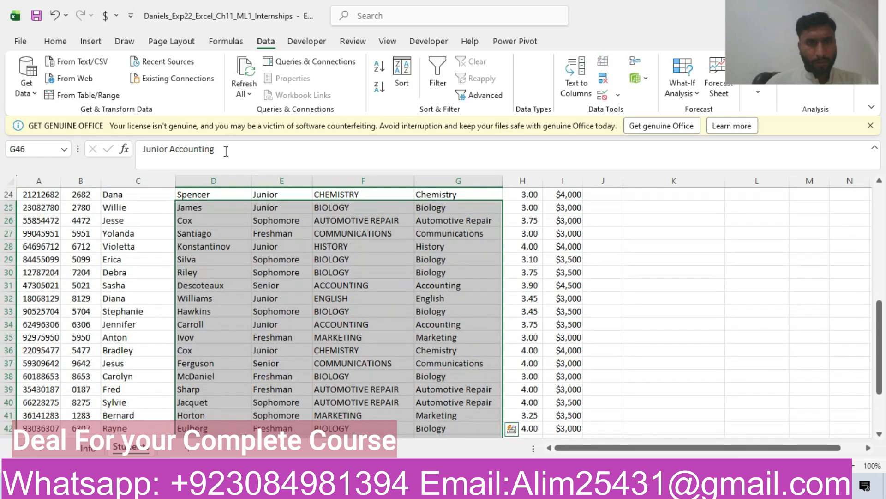
# Step: Try the Advanced Filter again from the student data, copying unique records only to the output range A48:I48
pyautogui.click(593, 393)
pyautogui.click(382, 337)
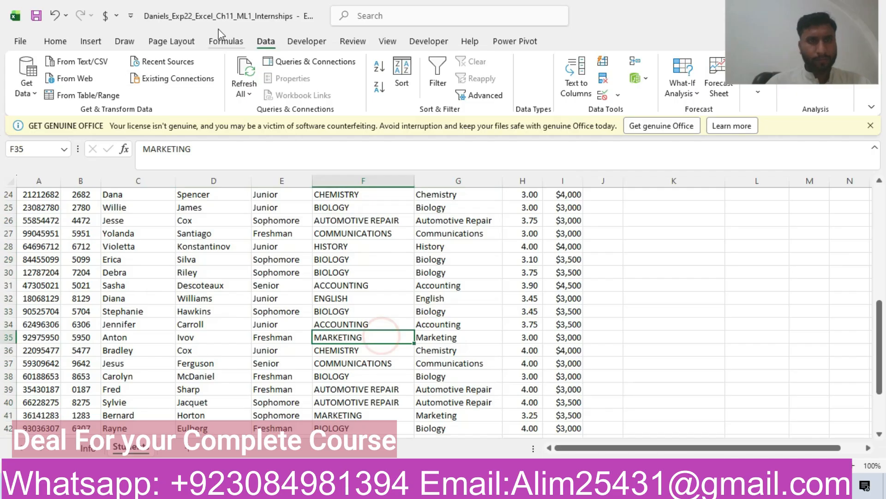
pyautogui.click(480, 95)
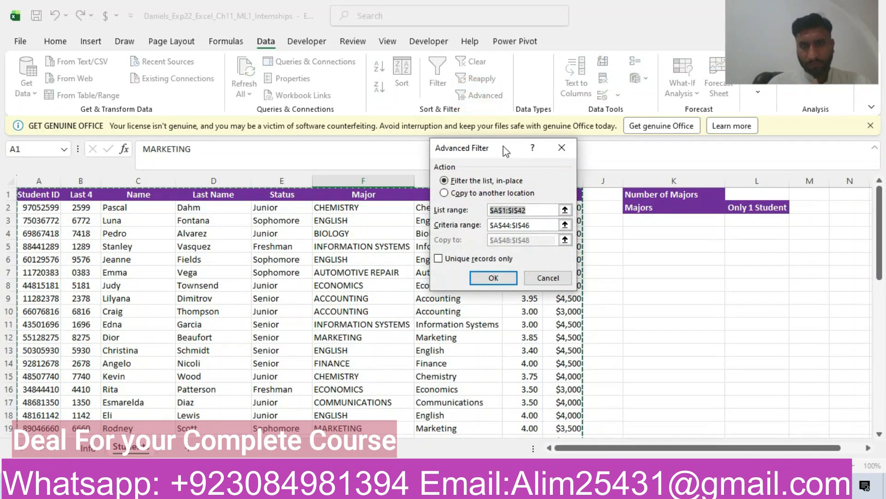
pyautogui.click(444, 193)
pyautogui.click(439, 258)
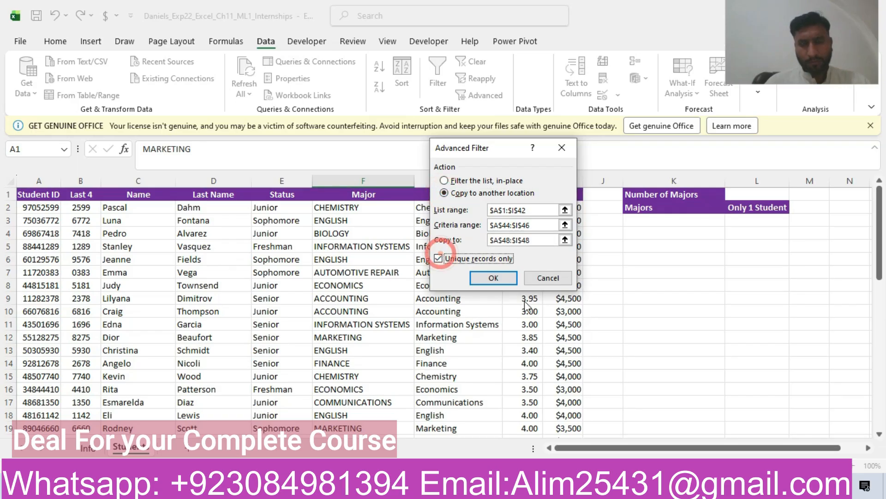
pyautogui.click(507, 282)
pyautogui.moveTo(881, 319); pyautogui.dragTo(882, 124)
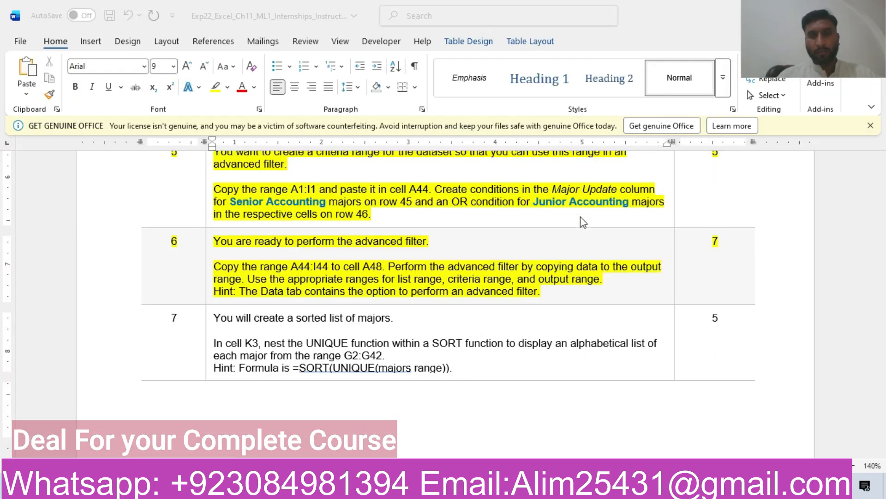
# Step: Copy "Senior" from Step 5 of the Word instructions into the Status criteria cell E45 in the Excel workbook
pyautogui.click(559, 236)
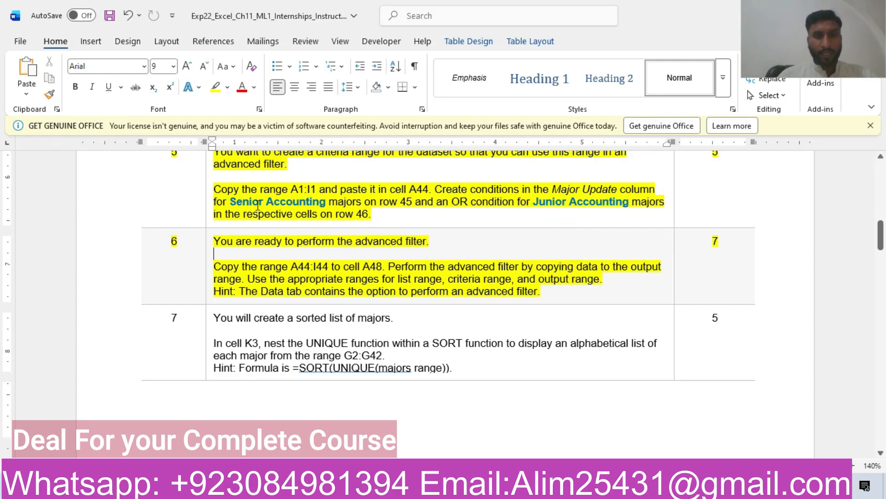
pyautogui.moveTo(233, 201); pyautogui.dragTo(263, 202)
pyautogui.hotkey('ctrl', 'c')
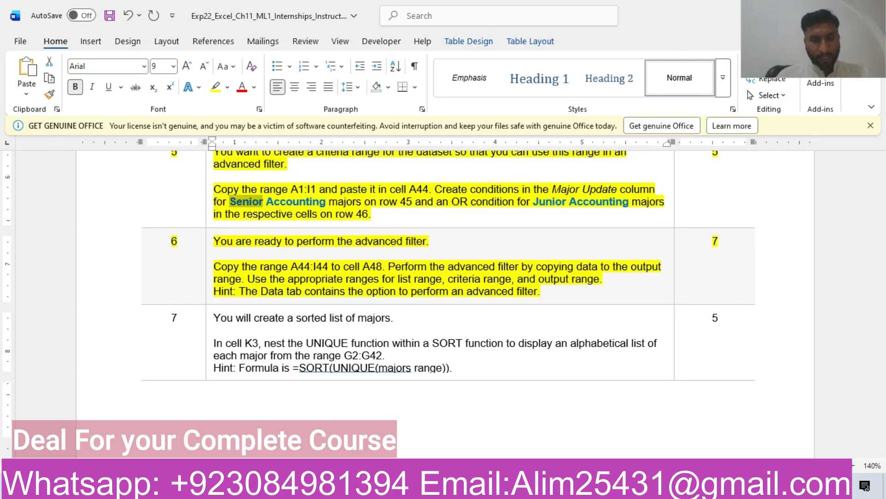
pyautogui.hotkey('alt', 'Tab')
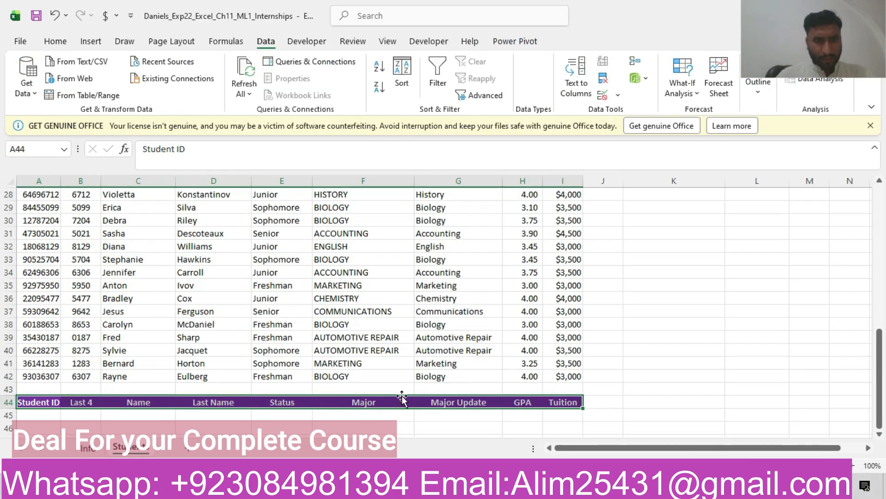
pyautogui.click(286, 415)
pyautogui.click(286, 148)
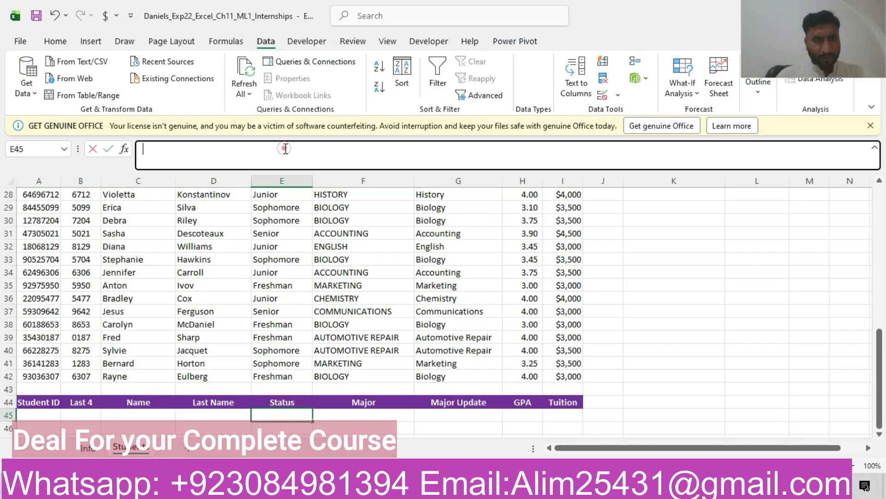
pyautogui.hotkey('ctrl', 'v')
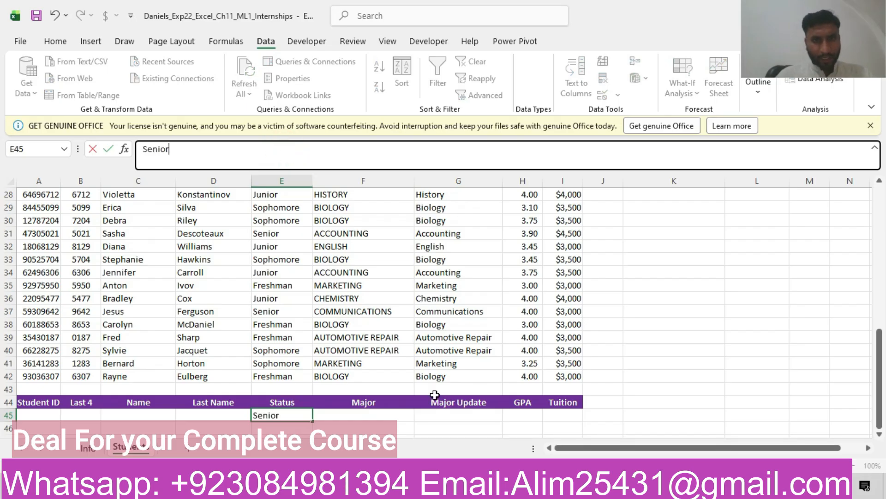
pyautogui.click(144, 155)
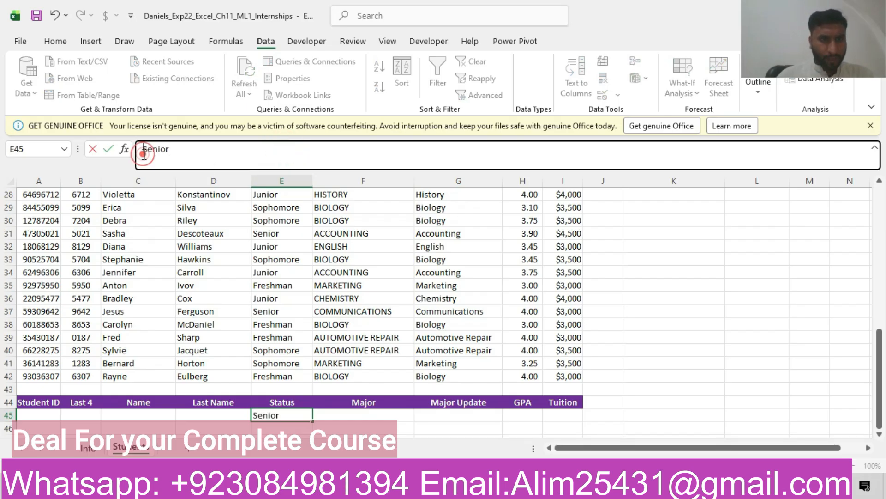
pyautogui.click(462, 414)
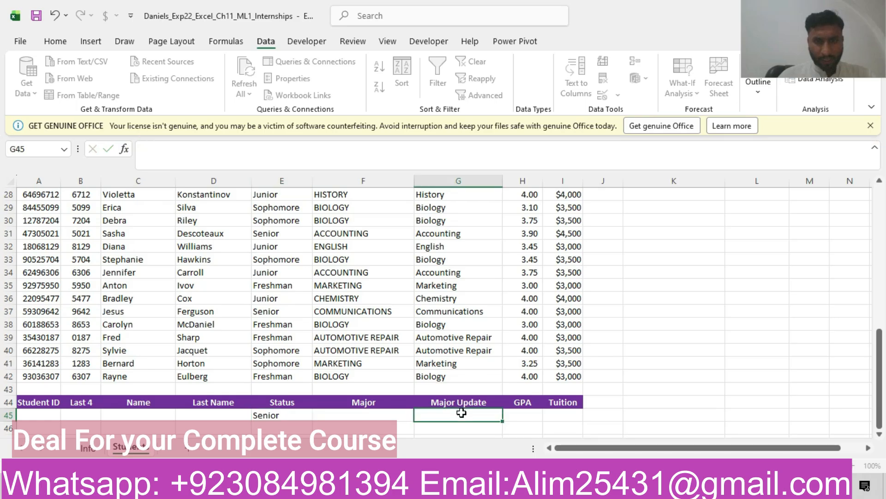
# Step: Copy "Accounting" from Step 5 of the Word instructions into the Major Update criteria cell G45 in Excel
pyautogui.hotkey('alt', 'Tab')
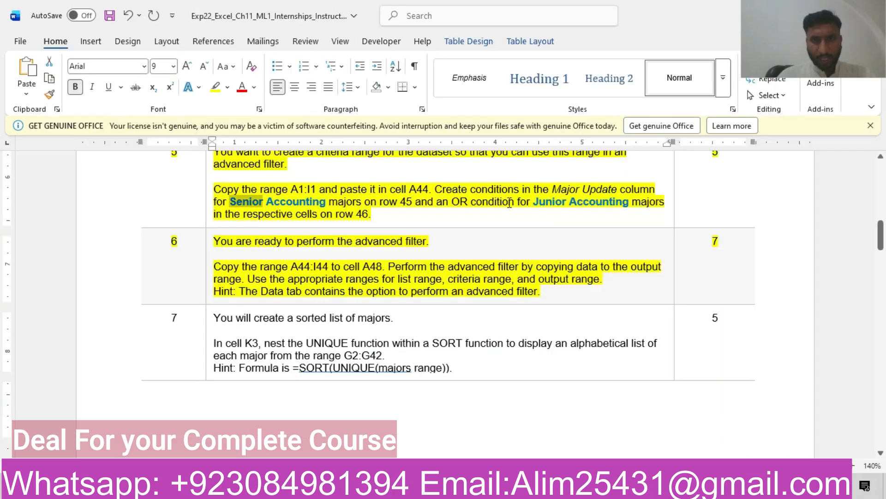
pyautogui.moveTo(269, 203); pyautogui.dragTo(319, 202)
pyautogui.hotkey('ctrl', 'c')
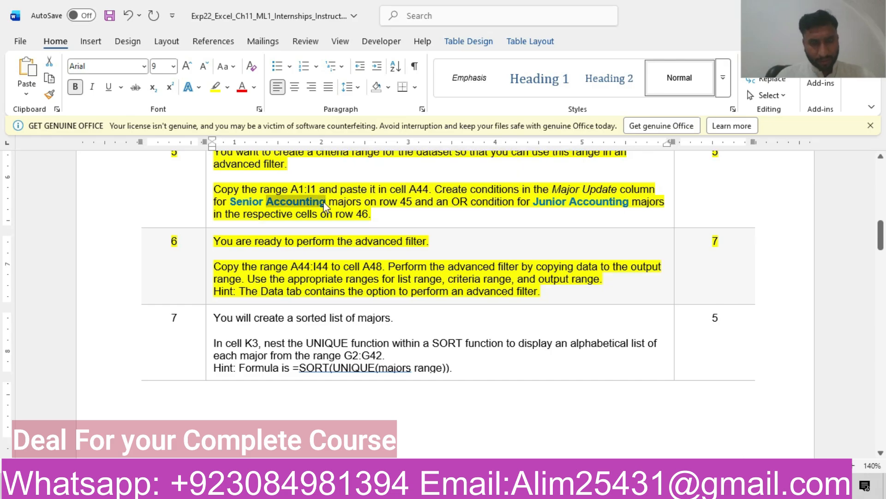
pyautogui.hotkey('alt', 'Tab')
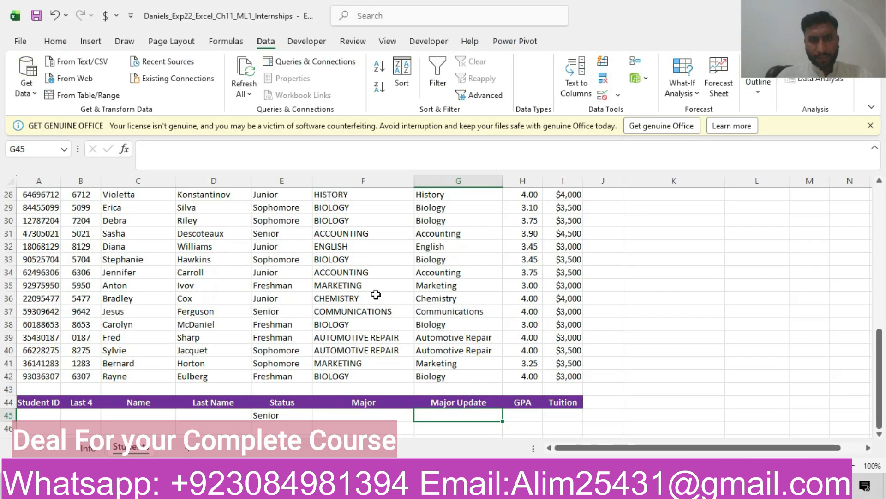
pyautogui.click(309, 154)
pyautogui.hotkey('ctrl', 'v')
pyautogui.press('Return')
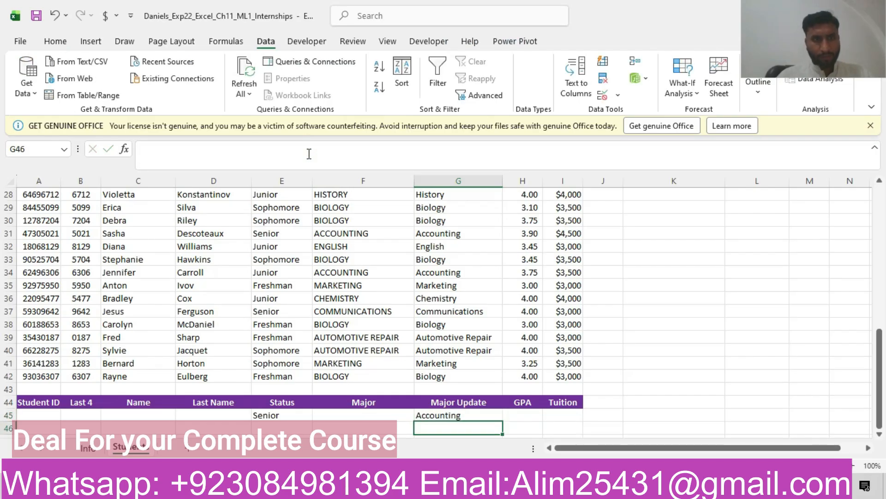
# Step: Copy "Junior" from Step 5 of the Word instructions into the Status criteria cell E46 in Excel
pyautogui.hotkey('alt', 'Tab')
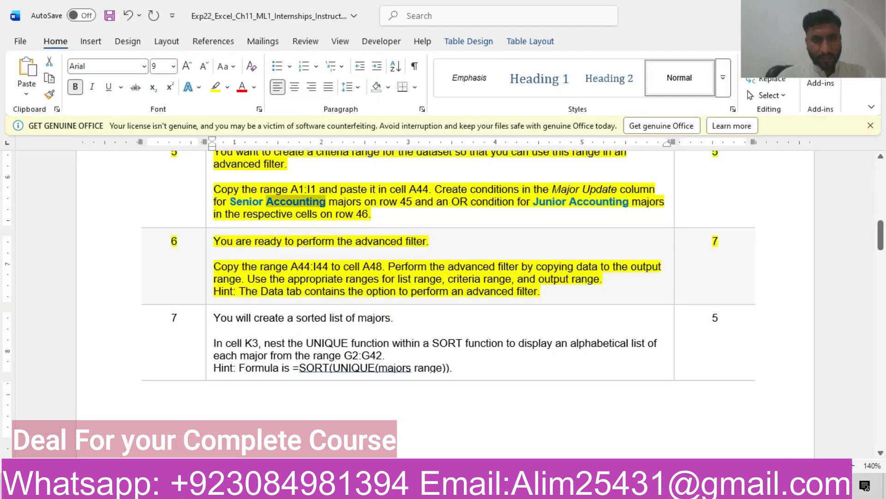
pyautogui.moveTo(538, 204); pyautogui.dragTo(563, 204)
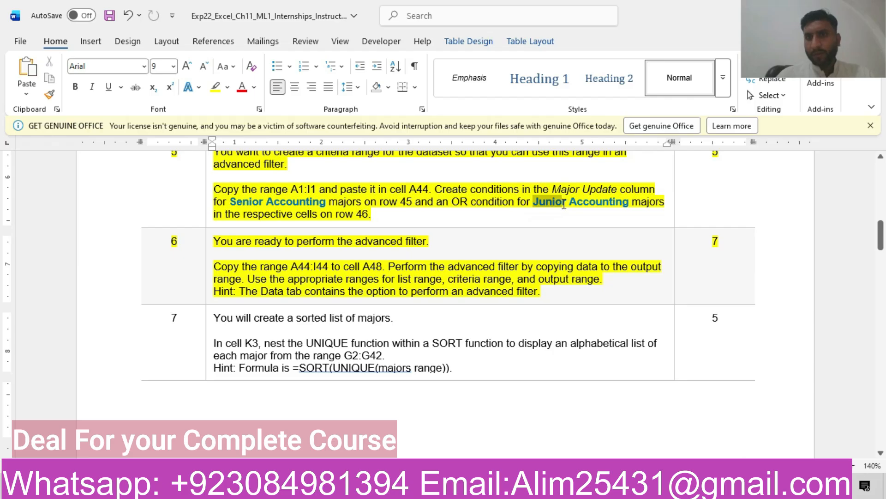
pyautogui.hotkey('ctrl', 'c')
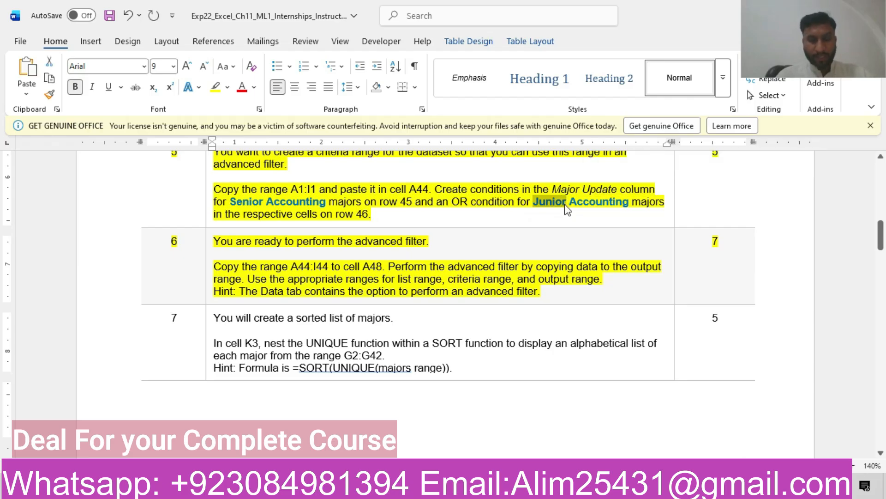
pyautogui.hotkey('alt', 'Tab')
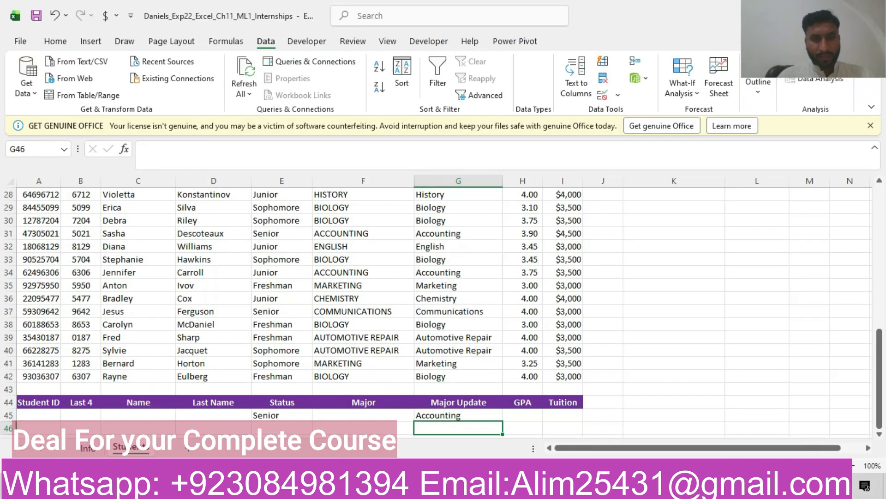
pyautogui.click(269, 425)
pyautogui.click(237, 154)
pyautogui.hotkey('ctrl', 'v')
pyautogui.press('Return')
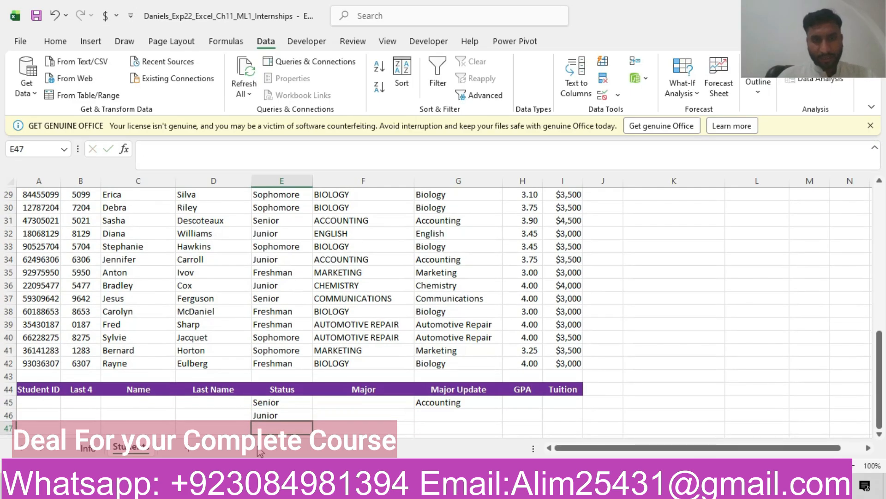
# Step: Copy "Accounting" of the Junior Accounting condition in the Word instructions into cell G46 in Excel
pyautogui.hotkey('alt', 'Tab')
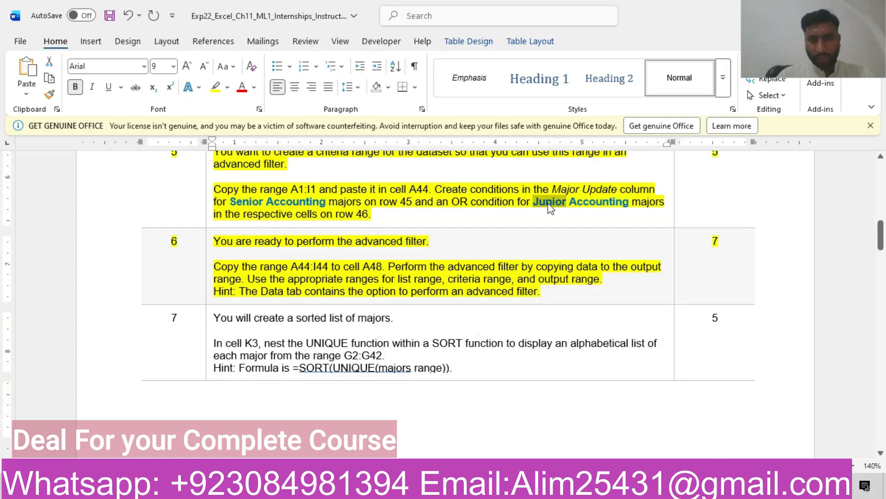
pyautogui.moveTo(575, 200); pyautogui.dragTo(629, 208)
pyautogui.hotkey('ctrl', 'c')
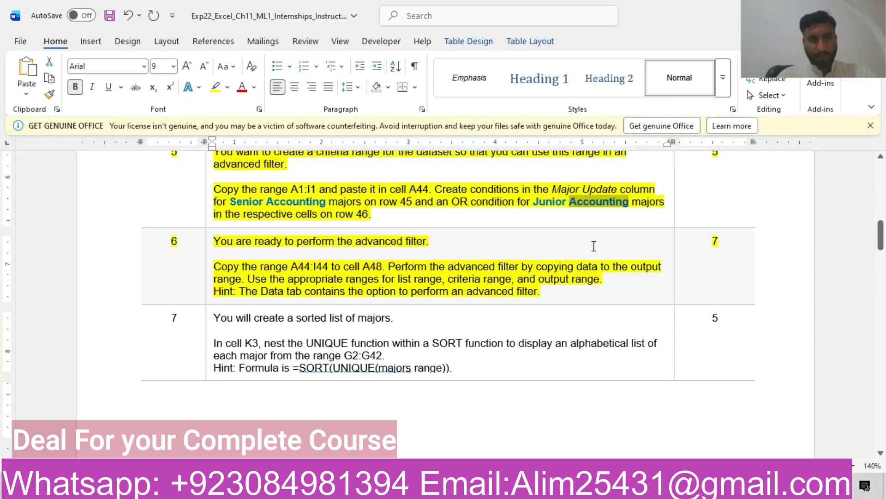
pyautogui.hotkey('alt', 'Tab')
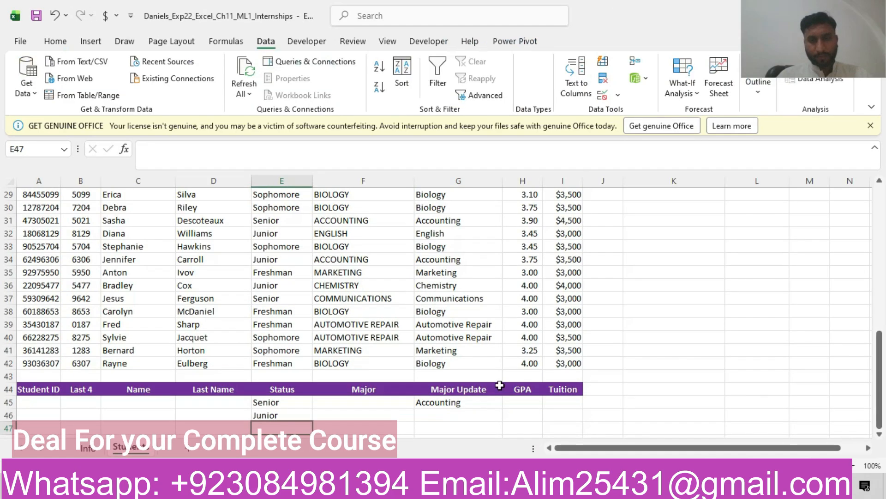
pyautogui.click(447, 412)
pyautogui.click(266, 152)
pyautogui.hotkey('ctrl', 'v')
pyautogui.press('Return')
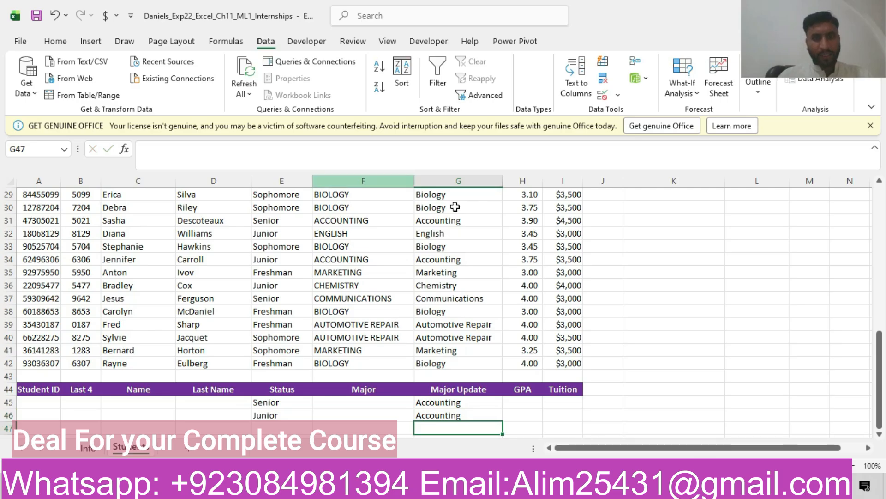
# Step: Check Step 6 in the Word instructions, then copy the headings A44:I44 to cell A48 in the Excel workbook
pyautogui.hotkey('alt', 'Tab')
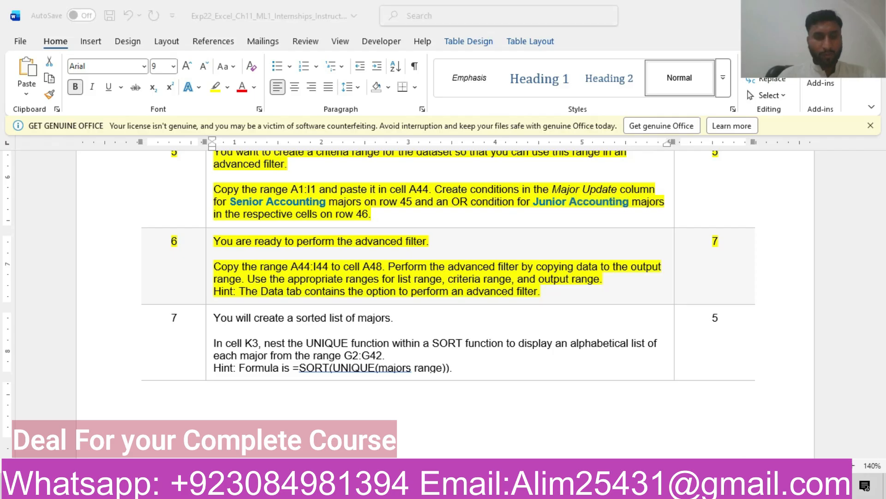
pyautogui.hotkey('alt', 'Tab')
pyautogui.moveTo(36, 389); pyautogui.dragTo(554, 394)
pyautogui.hotkey('ctrl', 'c')
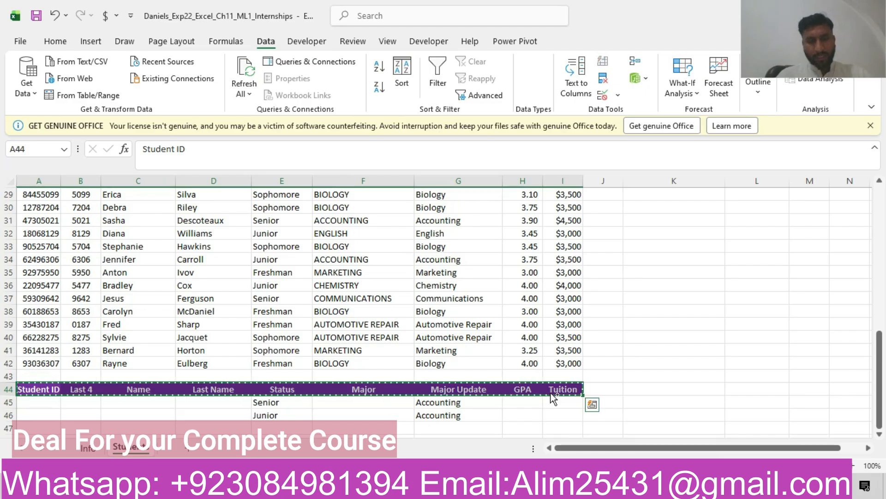
pyautogui.scroll(-2, 878, 446)
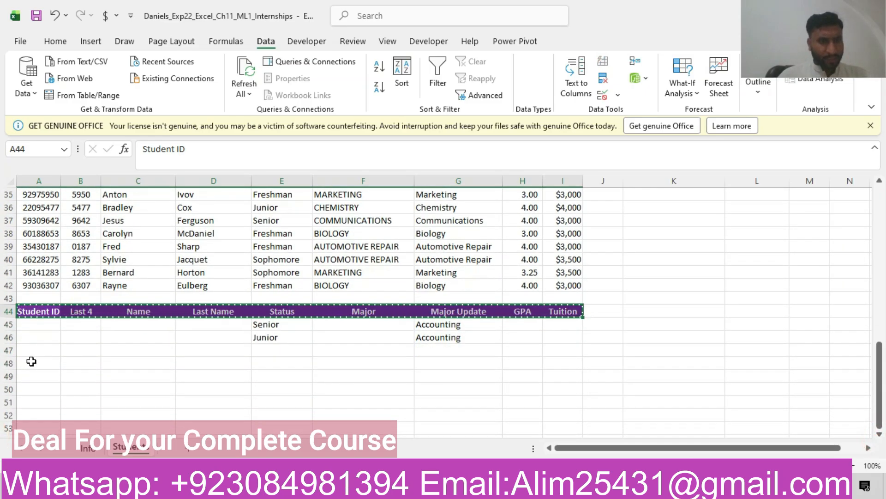
pyautogui.click(25, 367)
pyautogui.hotkey('ctrl', 'v')
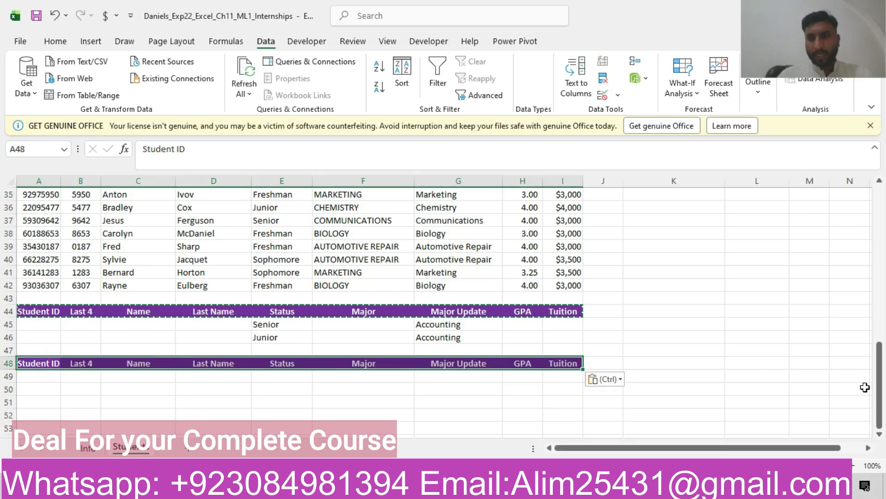
# Step: Set up an advanced filter on the student list A1:I42 with A44:I46 as the criteria range
pyautogui.click(315, 236)
pyautogui.moveTo(878, 369); pyautogui.dragTo(883, 173)
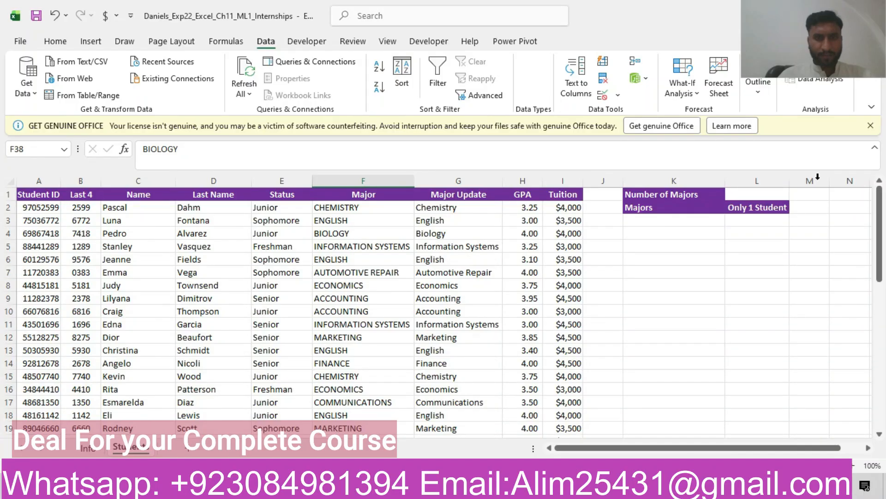
pyautogui.click(278, 307)
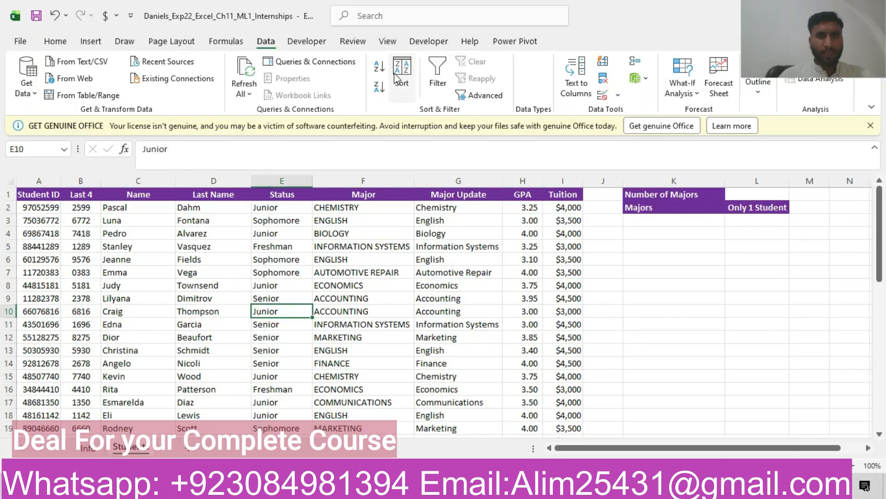
pyautogui.click(466, 96)
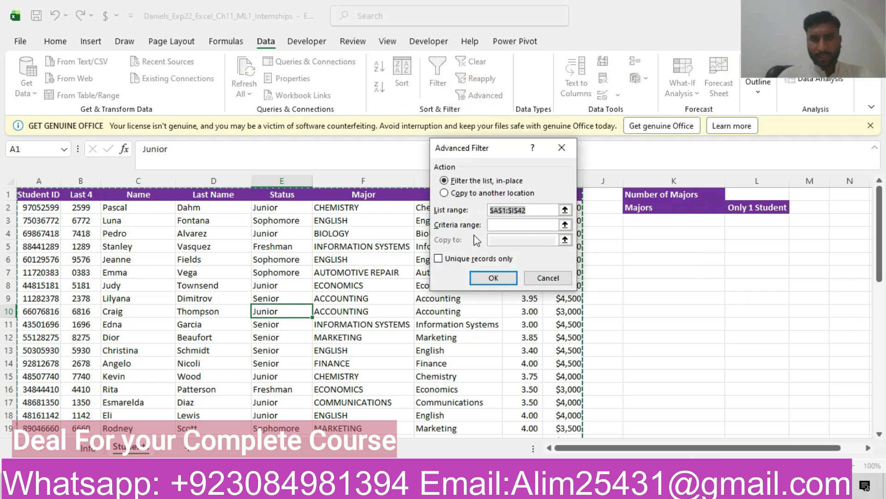
pyautogui.click(499, 225)
pyautogui.moveTo(882, 242); pyautogui.dragTo(884, 395)
pyautogui.moveTo(18, 377); pyautogui.dragTo(568, 399)
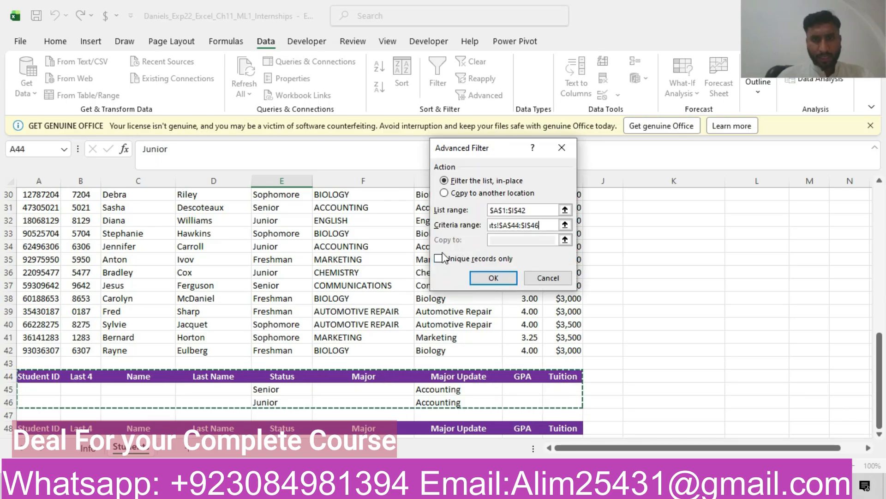
# Step: Run the advanced filter with its results copied to A49:I49, then select the output range A49:I53
pyautogui.click(444, 192)
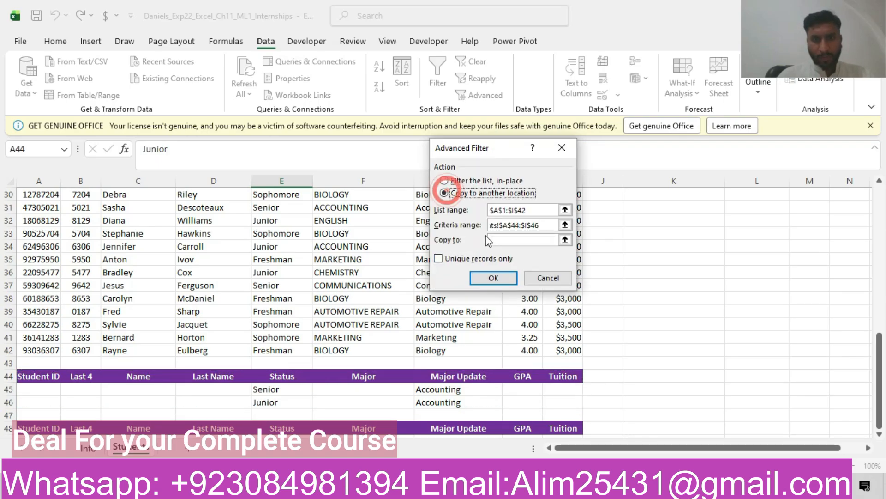
pyautogui.click(501, 240)
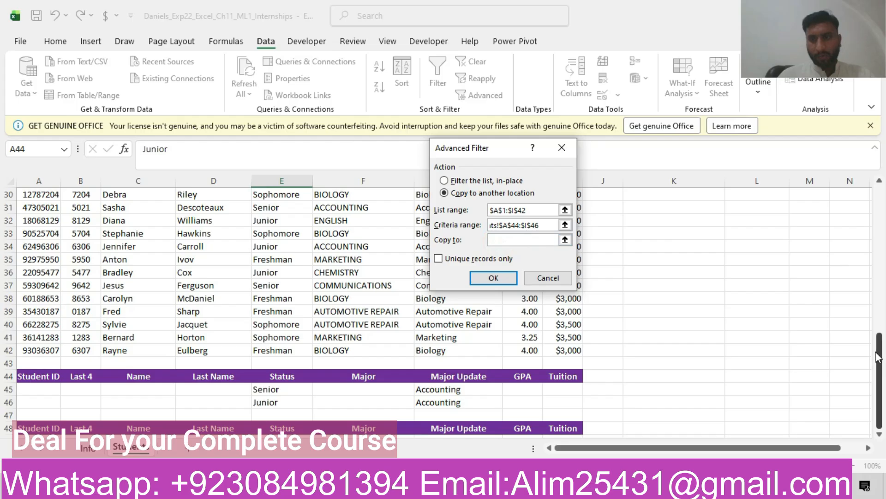
pyautogui.scroll(-2, 882, 434)
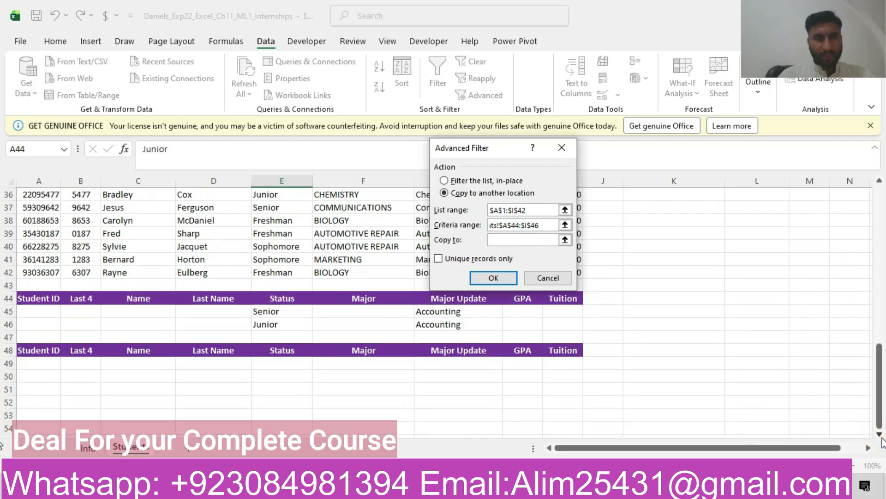
pyautogui.moveTo(42, 361); pyautogui.dragTo(377, 378)
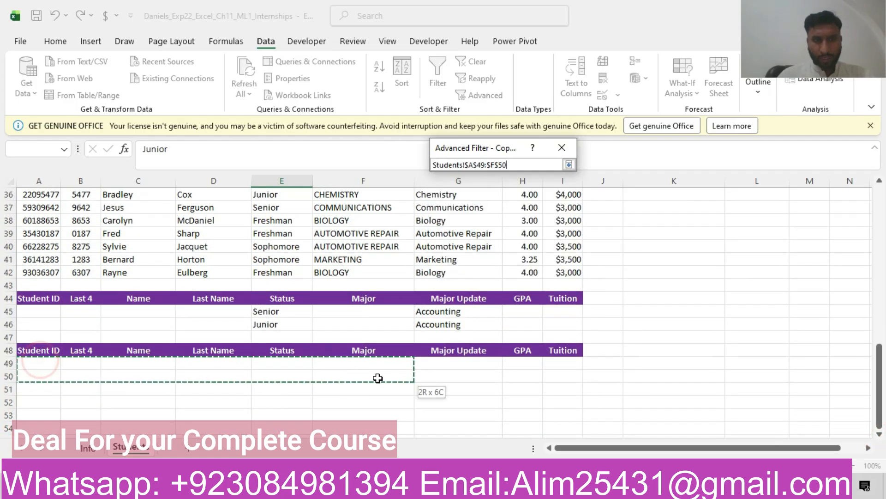
pyautogui.moveTo(502, 368); pyautogui.dragTo(553, 366)
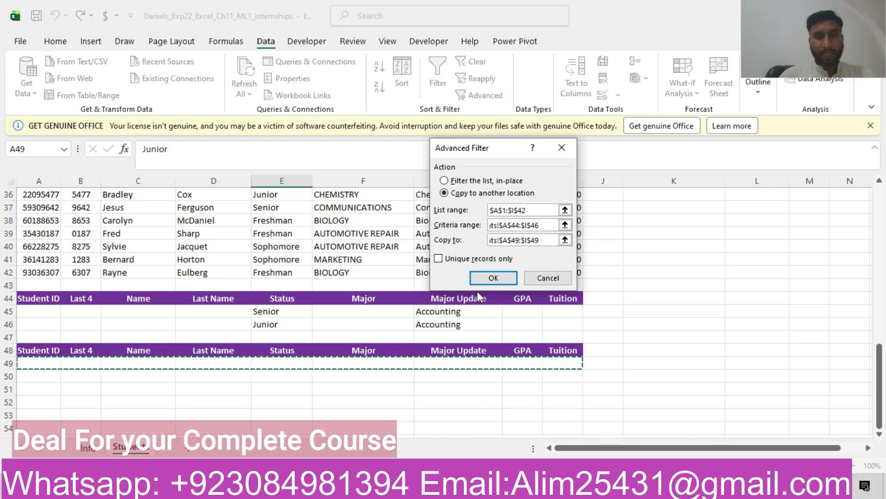
pyautogui.click(494, 278)
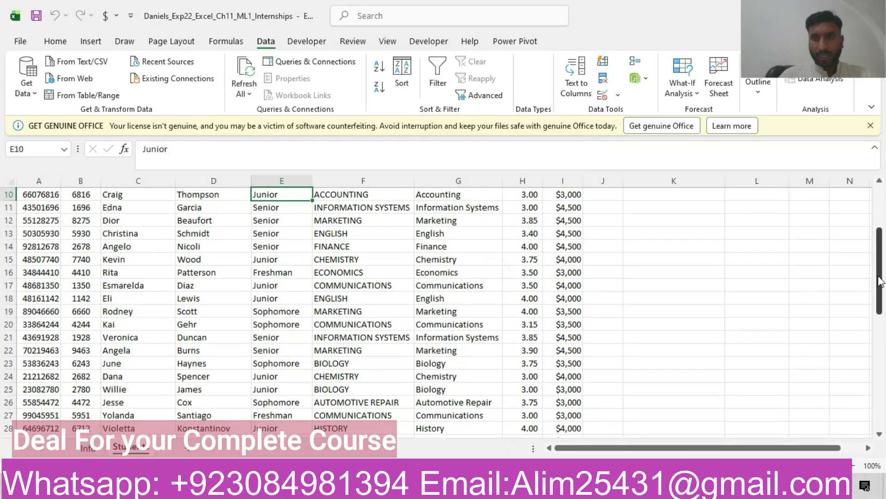
pyautogui.moveTo(878, 275); pyautogui.dragTo(885, 423)
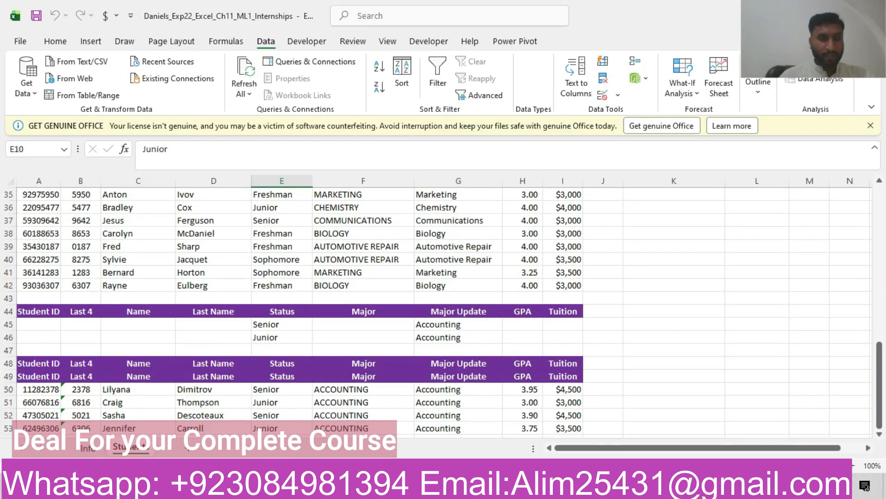
pyautogui.click(878, 434)
pyautogui.moveTo(29, 298); pyautogui.dragTo(276, 365)
pyautogui.moveTo(549, 359); pyautogui.dragTo(552, 351)
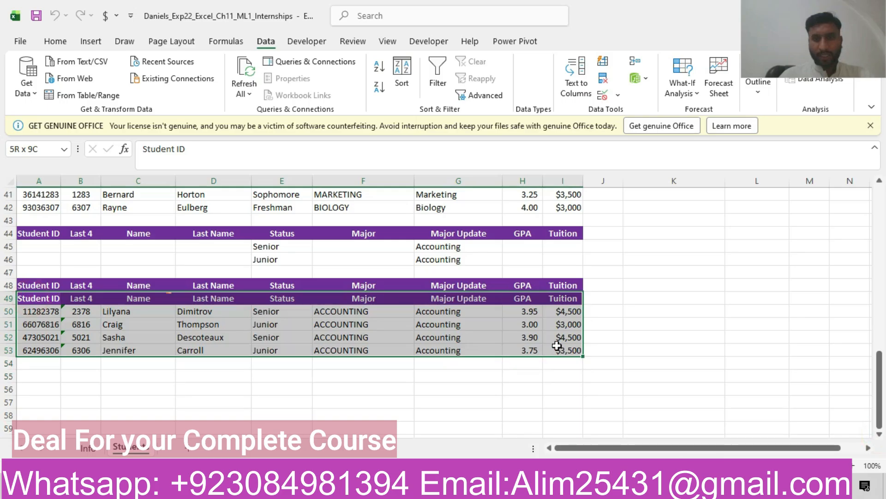
# Step: Highlight Step 7 of the Word instructions in yellow, then return to the start of the Students worksheet in Excel
pyautogui.click(310, 487)
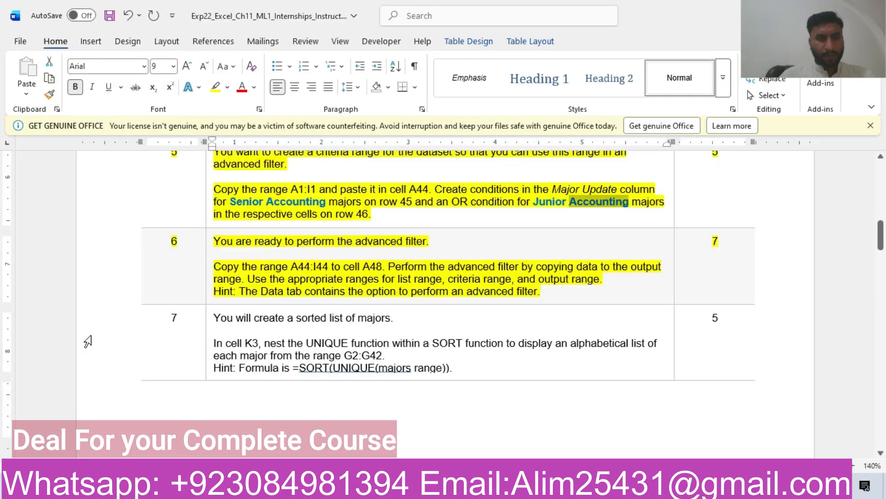
pyautogui.click(92, 334)
pyautogui.click(200, 312)
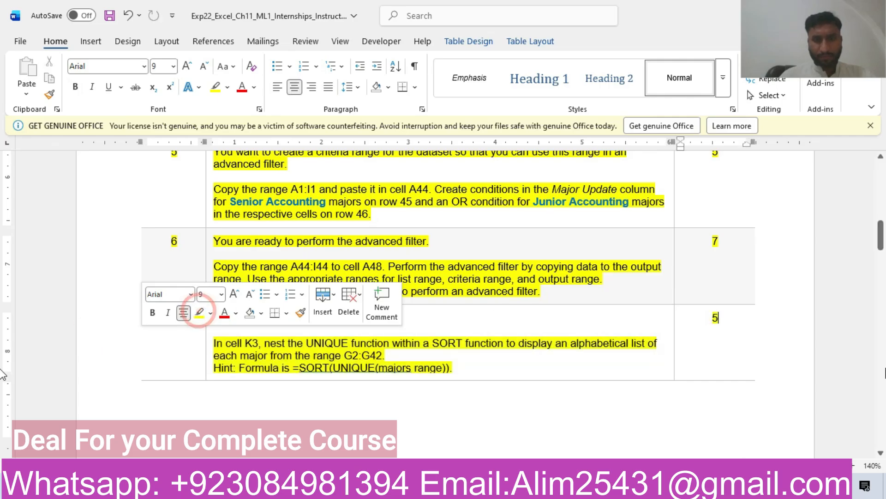
pyautogui.click(554, 369)
pyautogui.moveTo(885, 231); pyautogui.dragTo(885, 238)
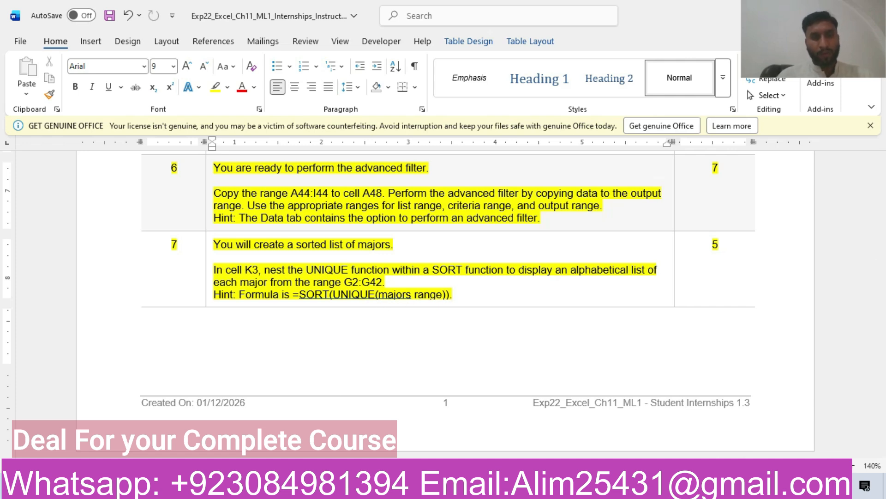
pyautogui.click(301, 488)
pyautogui.moveTo(879, 375); pyautogui.dragTo(884, 210)
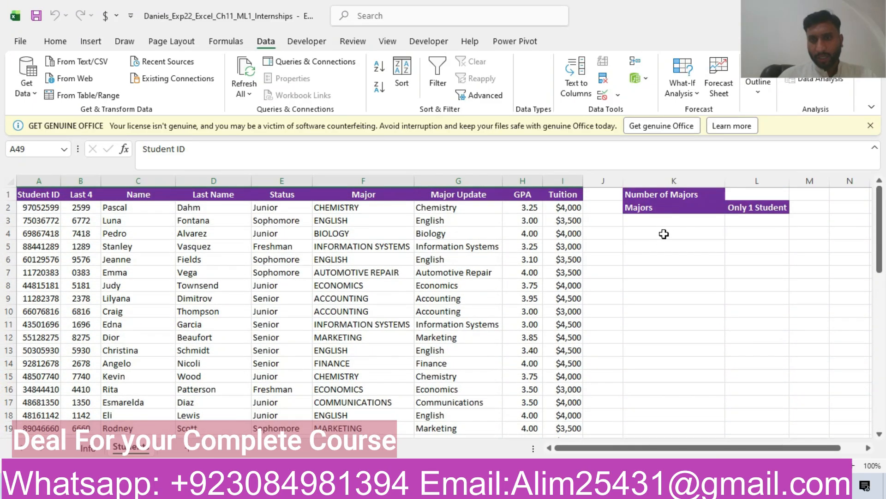
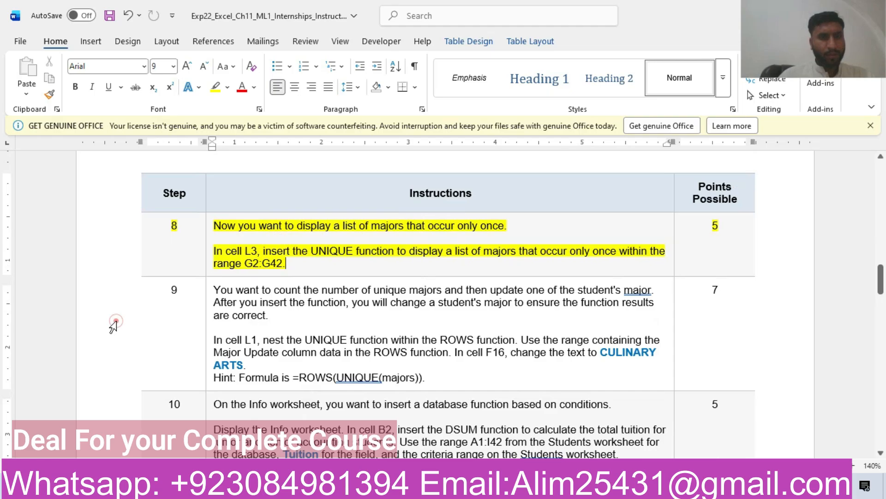
# Step: Highlight Step 9 of the Word instructions in yellow, then switch to the Excel workbook
pyautogui.click(199, 298)
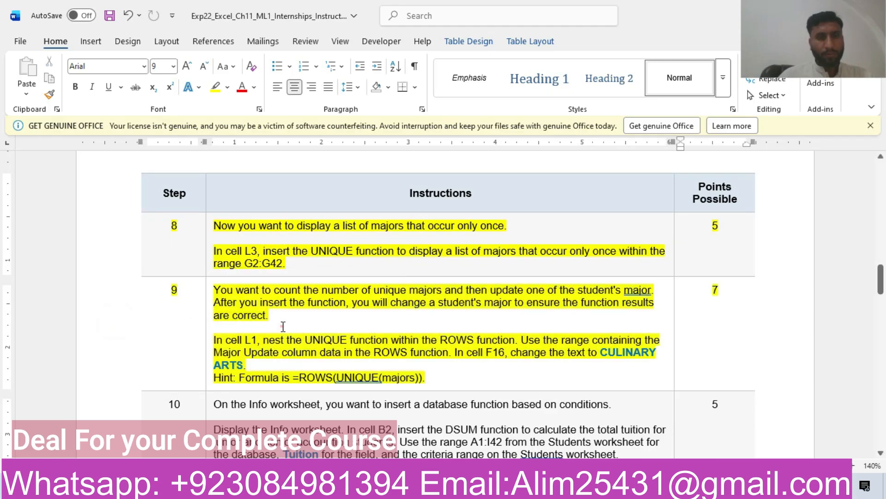
pyautogui.click(282, 327)
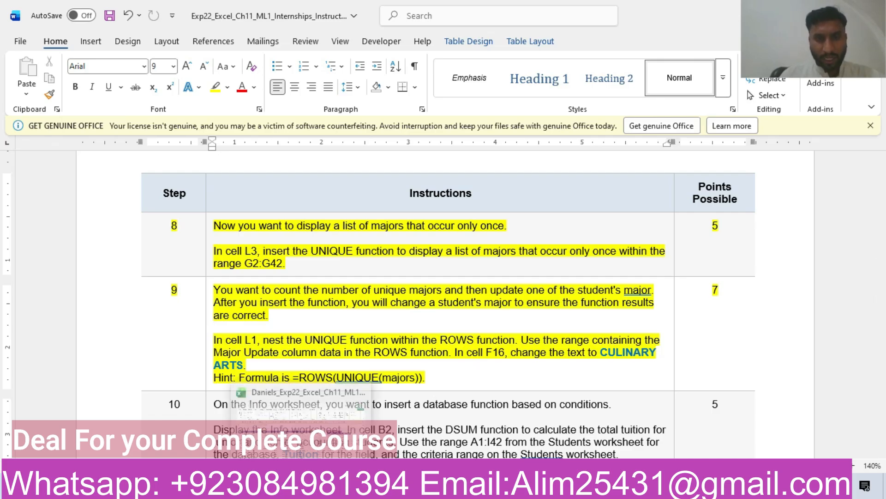
pyautogui.click(302, 485)
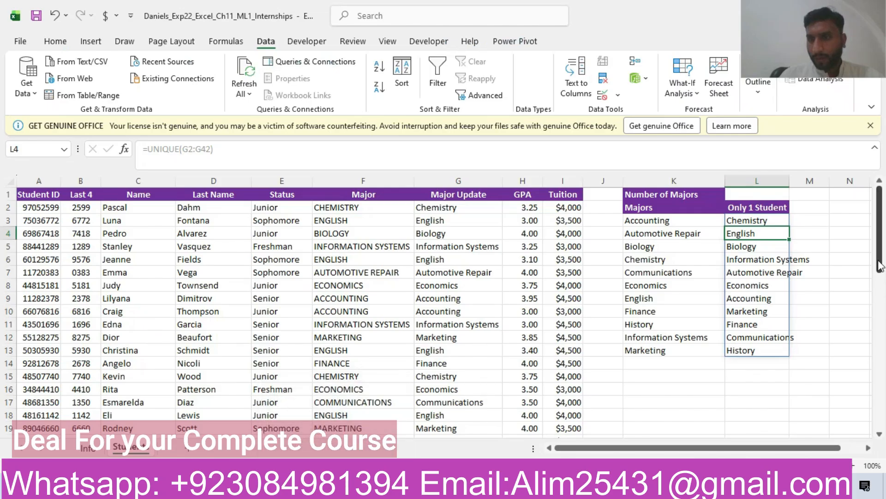
# Step: Start a formula in cell L1 with =row, checking Step 9 of the Word instructions for the function
pyautogui.click(747, 192)
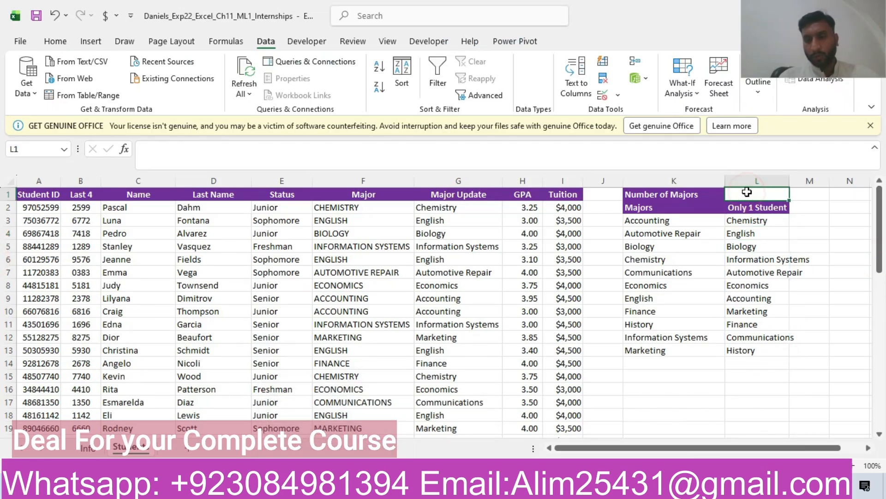
pyautogui.write('=')
pyautogui.hotkey('alt', 'Tab')
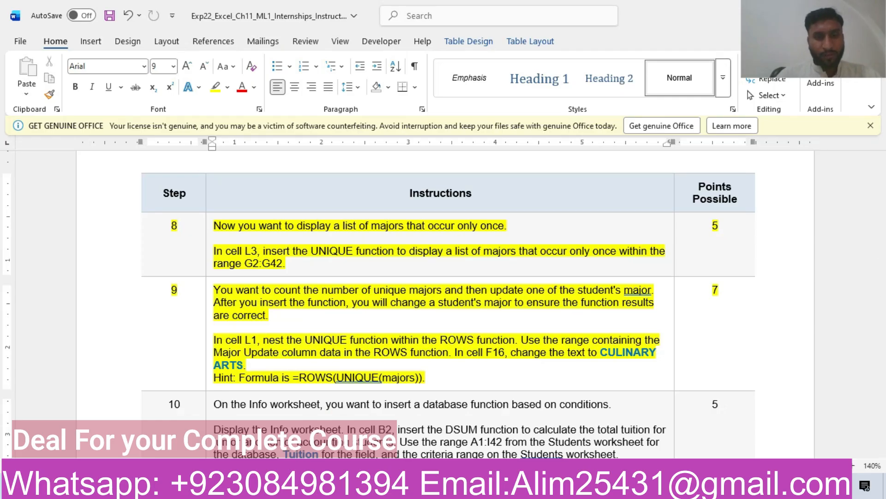
pyautogui.hotkey('alt', 'Tab')
pyautogui.write('row')
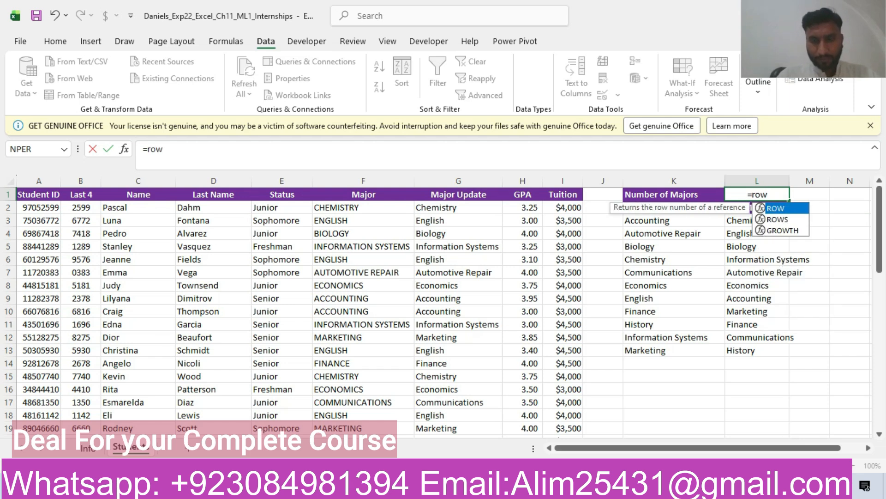
pyautogui.write('(')
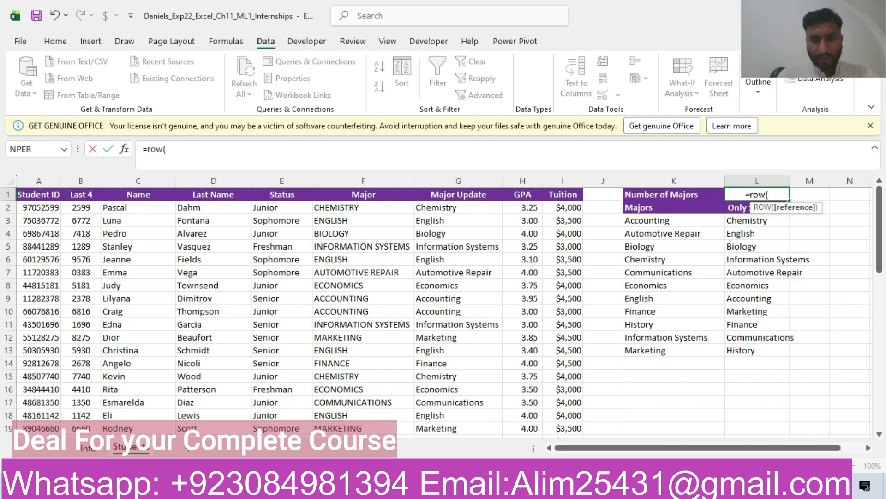
pyautogui.press('BackSpace')
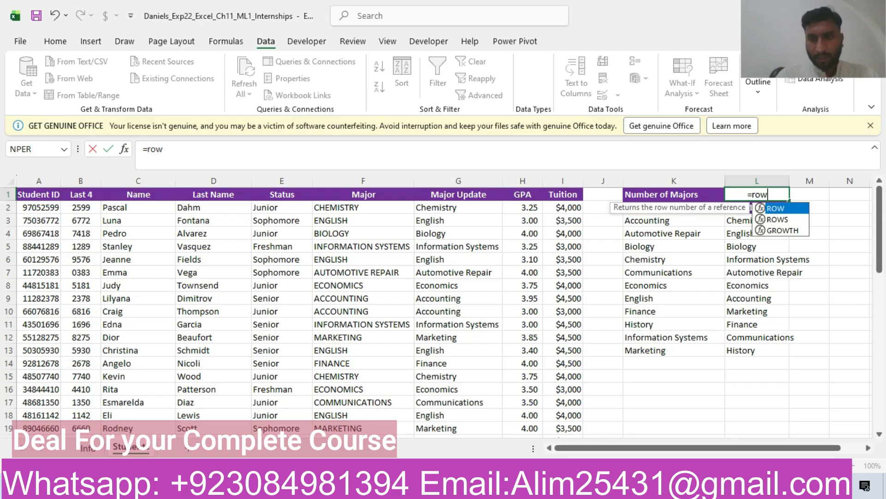
pyautogui.write('(uni')
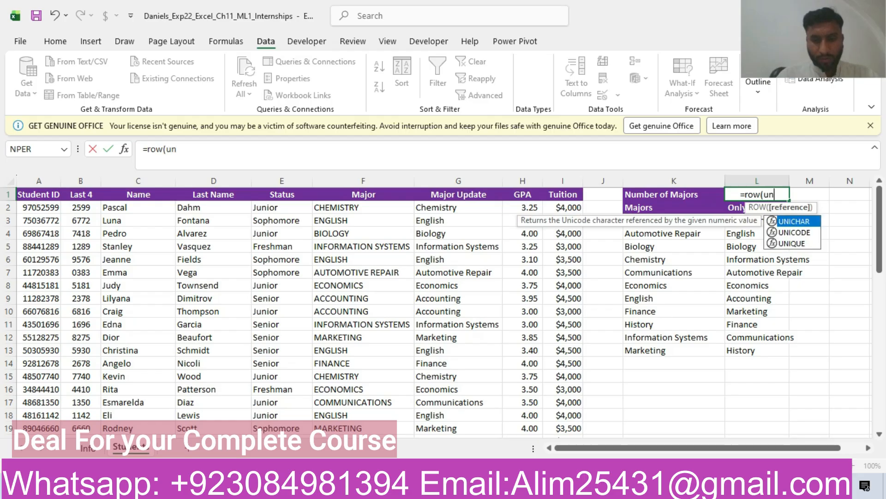
pyautogui.doubleClick(799, 245)
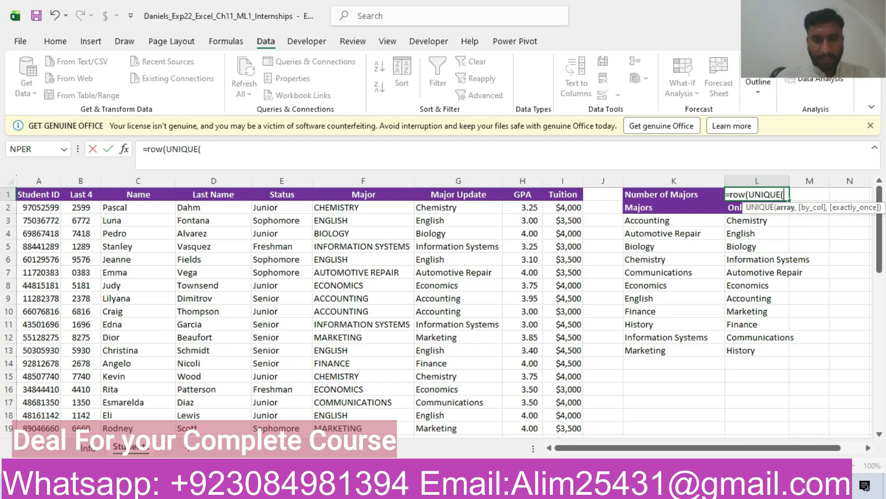
pyautogui.hotkey('alt', 'Tab')
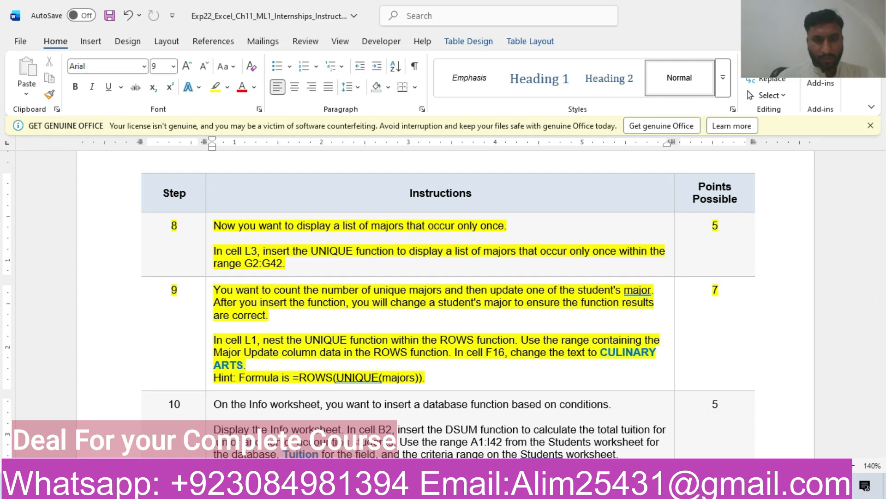
pyautogui.click(303, 486)
pyautogui.press('BackSpace')
pyautogui.press('BackSpace')
pyautogui.press('BackSpace')
pyautogui.press('BackSpace')
pyautogui.press('BackSpace')
pyautogui.press('BackSpace')
pyautogui.press('BackSpace')
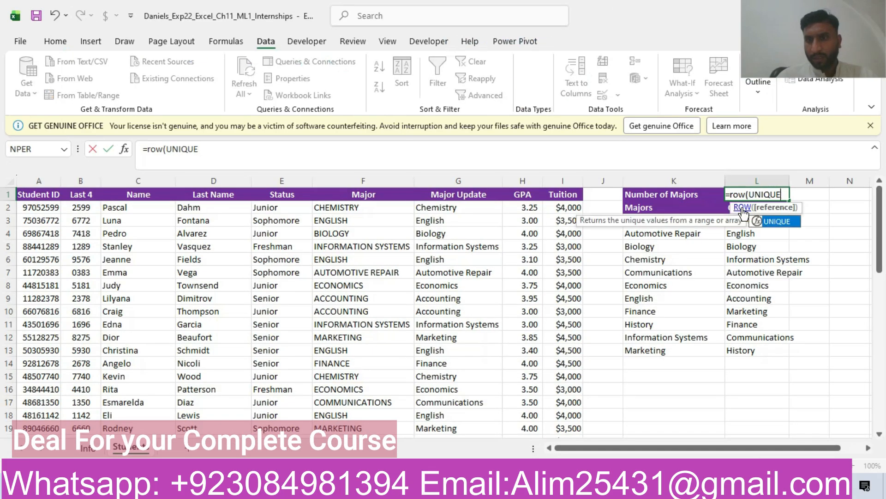
pyautogui.press('BackSpace')
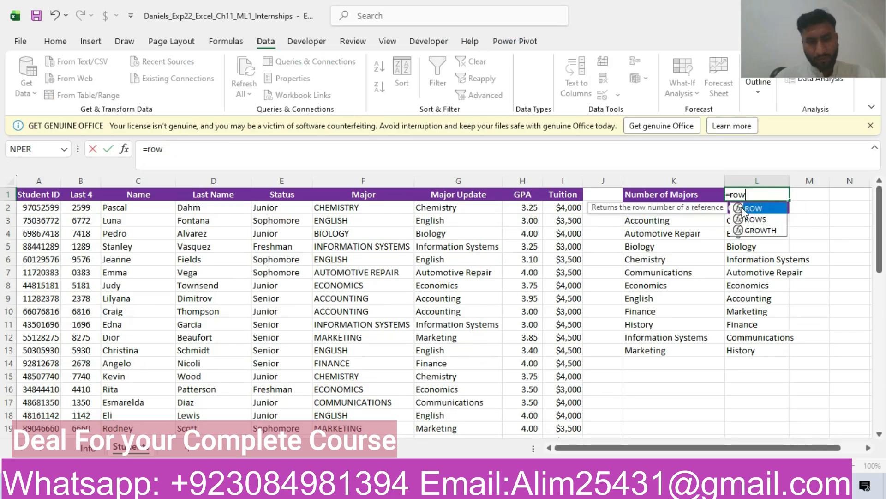
# Step: Complete the formula in cell L1 as =ROWS(UNIQUE(K3#)), referencing the spilled list of majors
pyautogui.write('s')
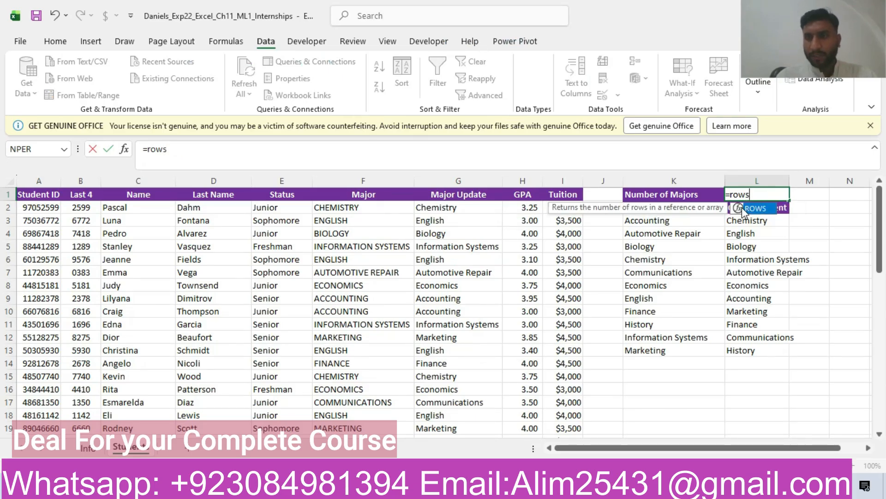
pyautogui.write('(')
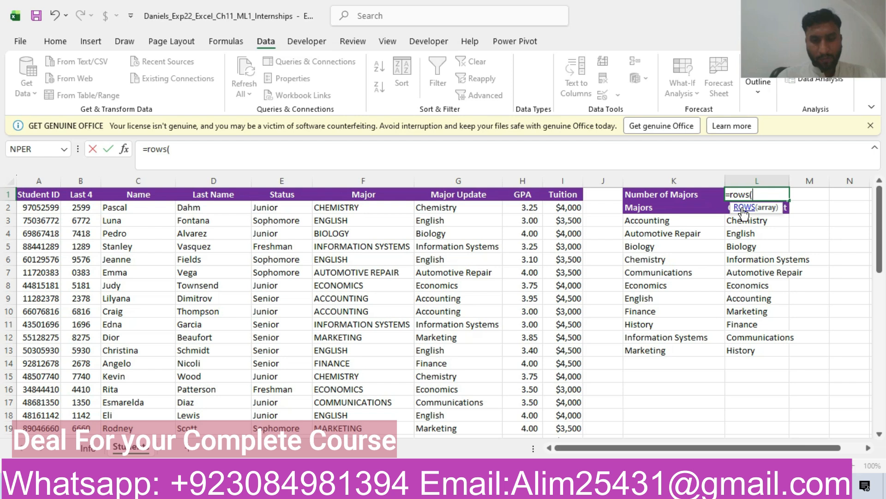
pyautogui.write('uniq')
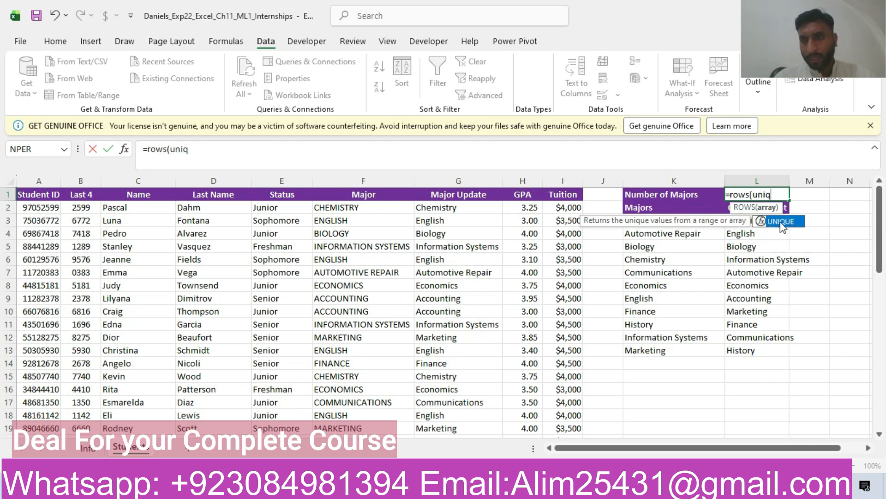
pyautogui.doubleClick(780, 221)
pyautogui.moveTo(656, 221); pyautogui.dragTo(649, 349)
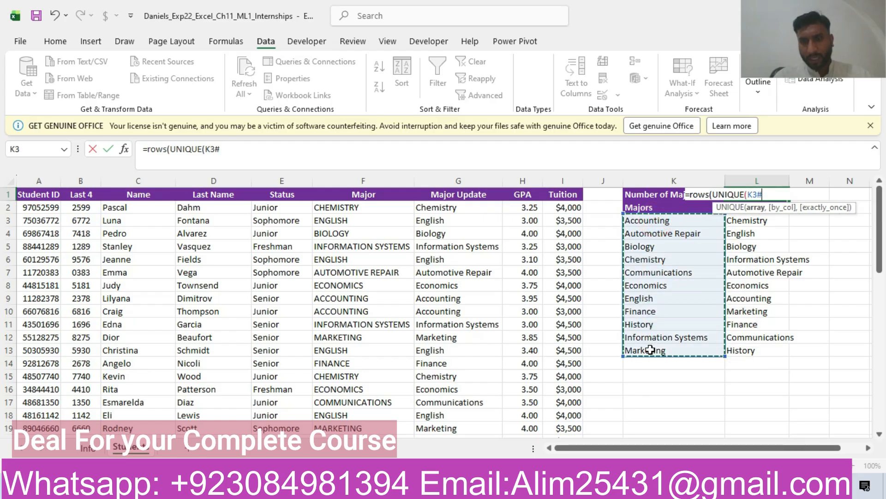
pyautogui.write(')')
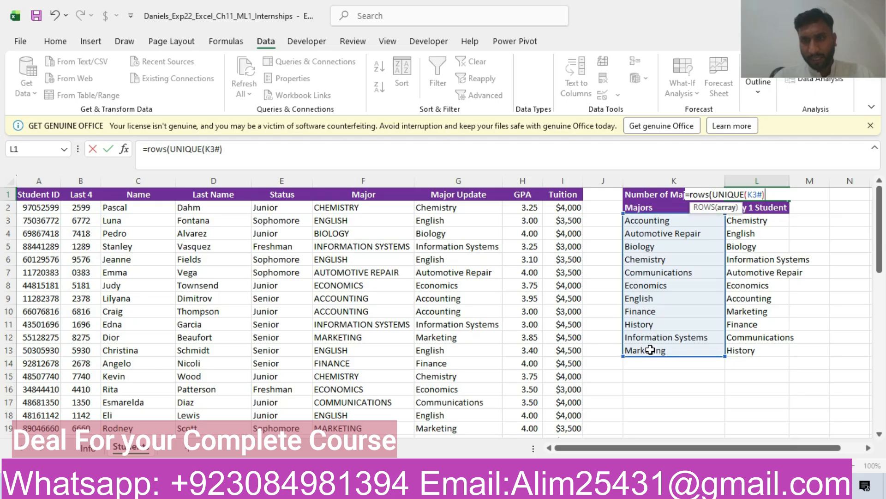
pyautogui.press('Return')
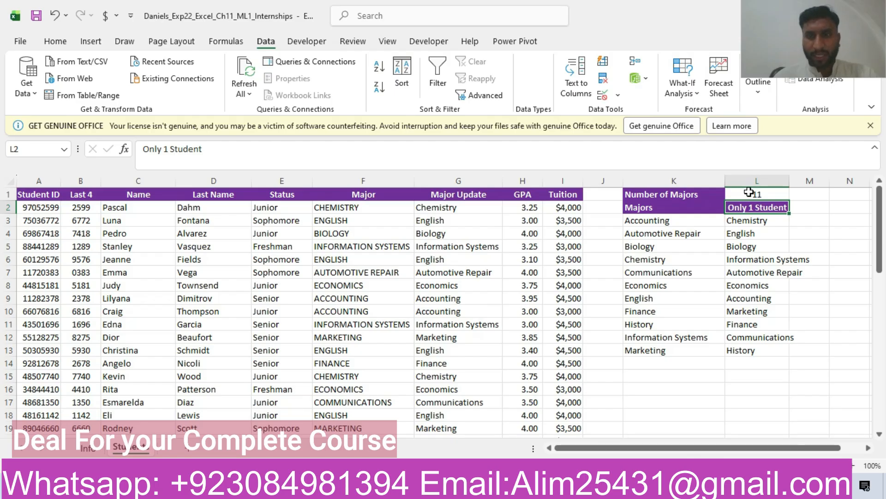
pyautogui.click(749, 192)
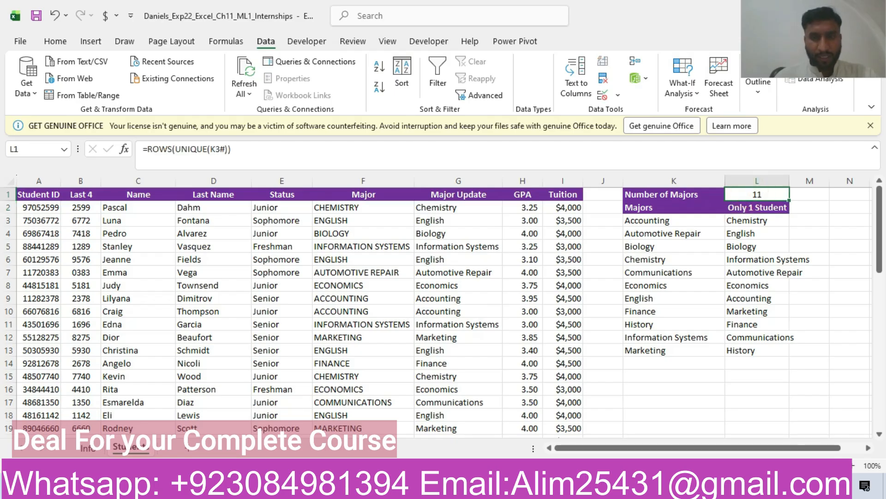
# Step: Copy the text CULINARY ARTS from Step 9 of the Word instructions and return to the Excel workbook
pyautogui.hotkey('alt', 'Tab')
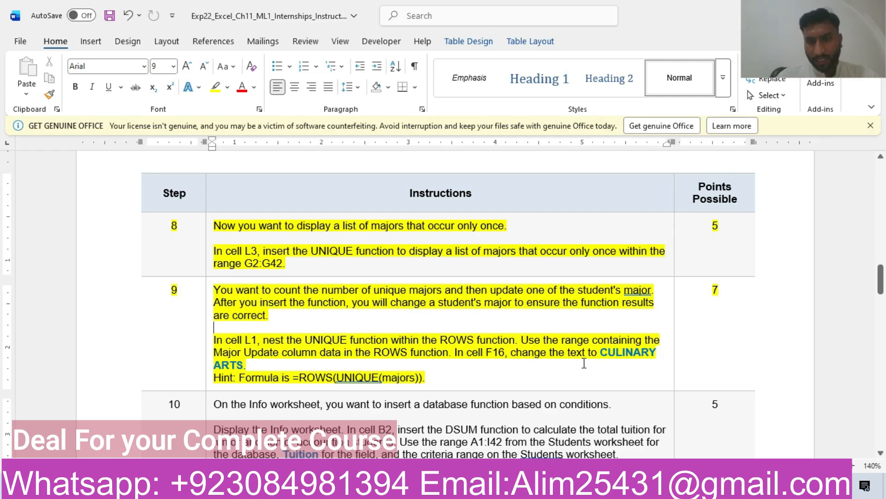
pyautogui.moveTo(604, 356); pyautogui.dragTo(243, 367)
pyautogui.hotkey('ctrl', 'c')
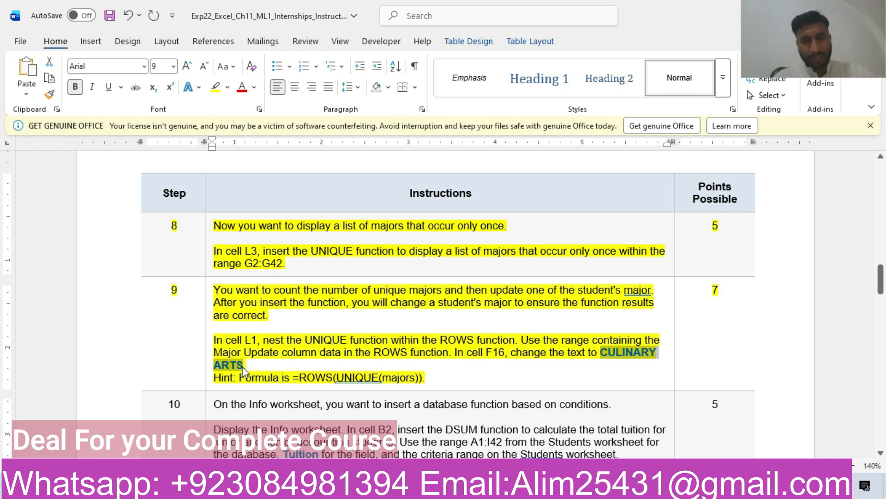
pyautogui.hotkey('alt', 'Tab')
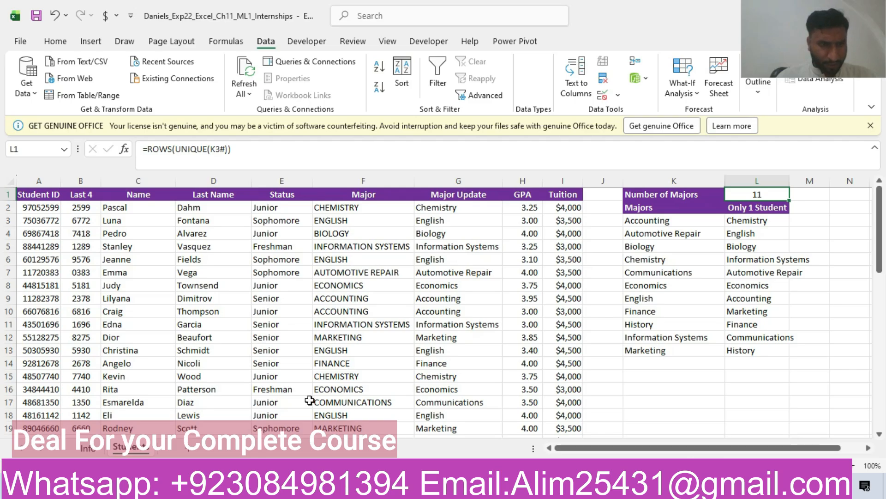
# Step: Replace the major in cell F16 with CULINARY ARTS to test the L1 count, then undo the change
pyautogui.click(340, 390)
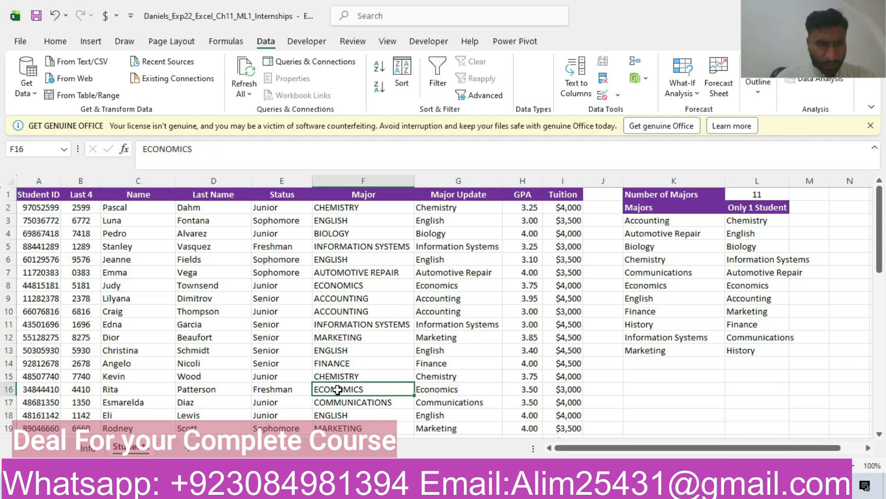
pyautogui.click(281, 164)
pyautogui.press('BackSpace')
pyautogui.press('BackSpace')
pyautogui.press('BackSpace')
pyautogui.press('BackSpace')
pyautogui.press('BackSpace')
pyautogui.press('BackSpace')
pyautogui.press('BackSpace')
pyautogui.press('BackSpace')
pyautogui.press('BackSpace')
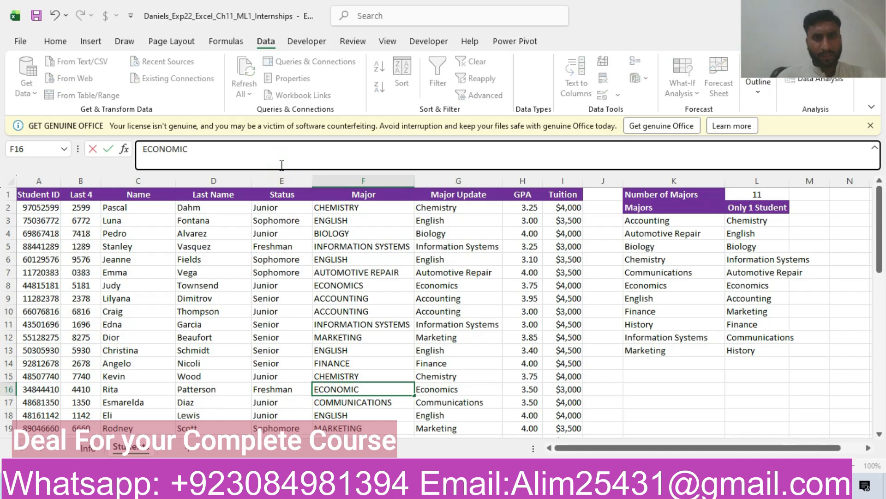
pyautogui.hotkey('ctrl', 'v')
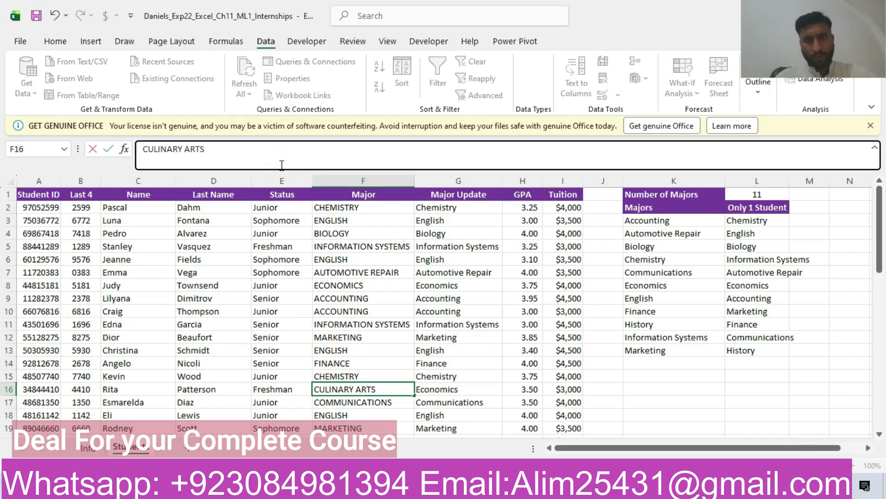
pyautogui.press('Return')
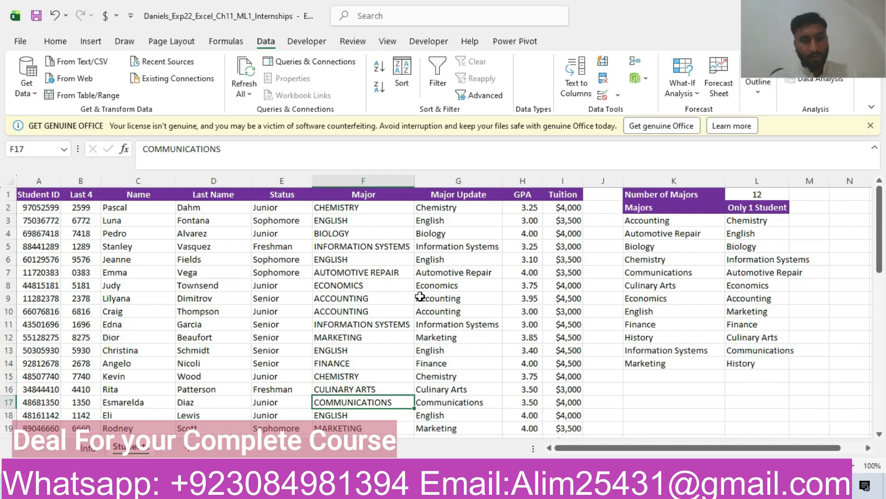
pyautogui.hotkey('ctrl', 'z')
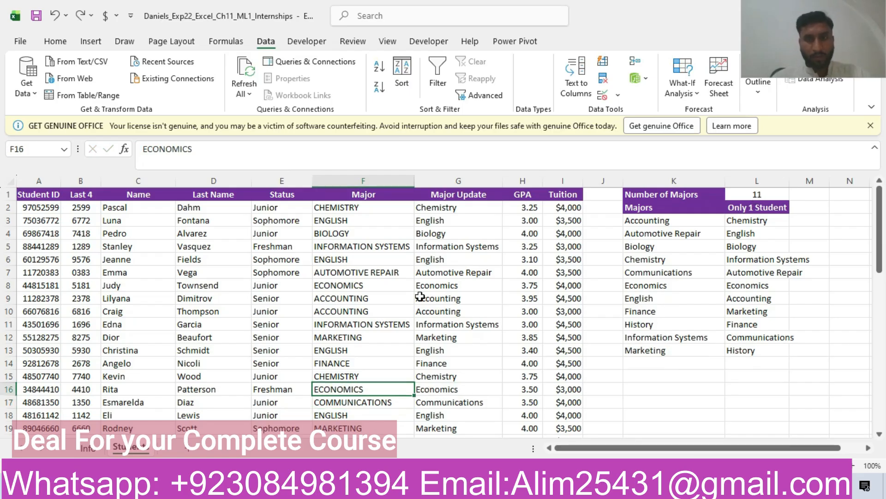
# Step: Check the formula in cell L1, then change the major in cell F16 to CULINARY ARTS
pyautogui.click(758, 196)
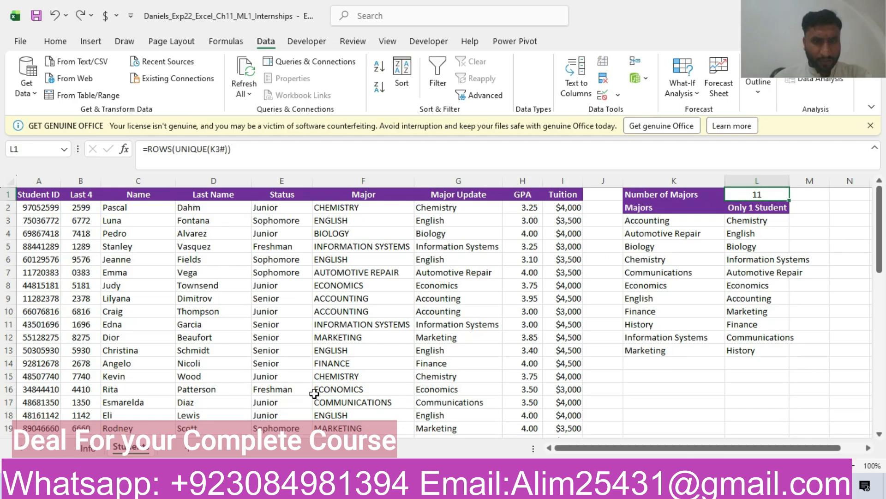
pyautogui.click(330, 389)
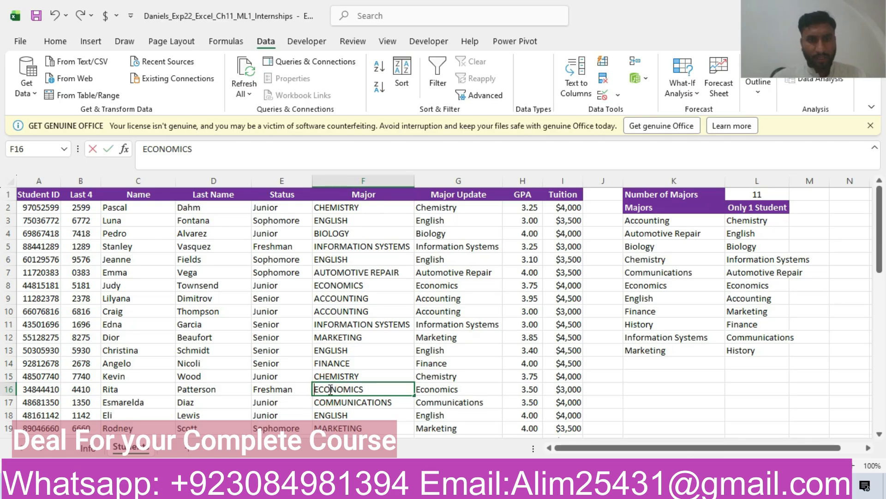
pyautogui.press('BackSpace')
pyautogui.write('CULINARY ARTS')
pyautogui.press('Return')
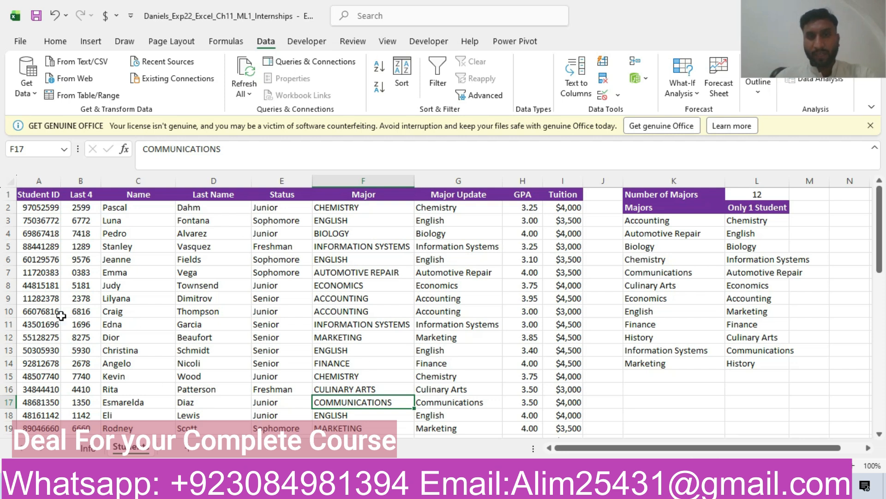
pyautogui.click(226, 262)
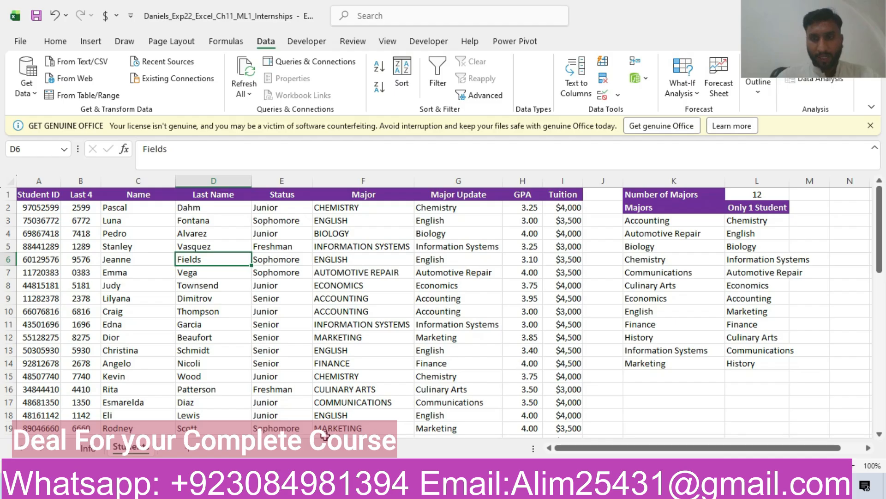
# Step: Switch to the Word instructions and highlight Step 10 in yellow
pyautogui.hotkey('alt', 'Tab')
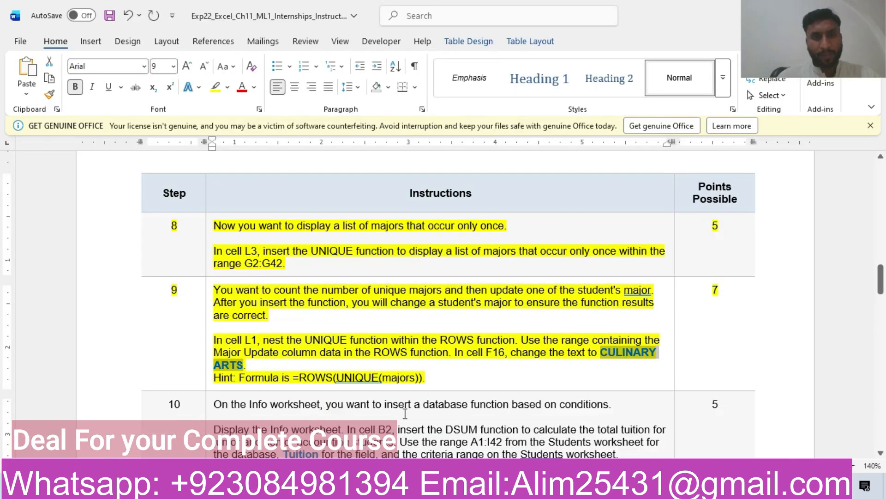
pyautogui.moveTo(882, 292); pyautogui.dragTo(882, 312)
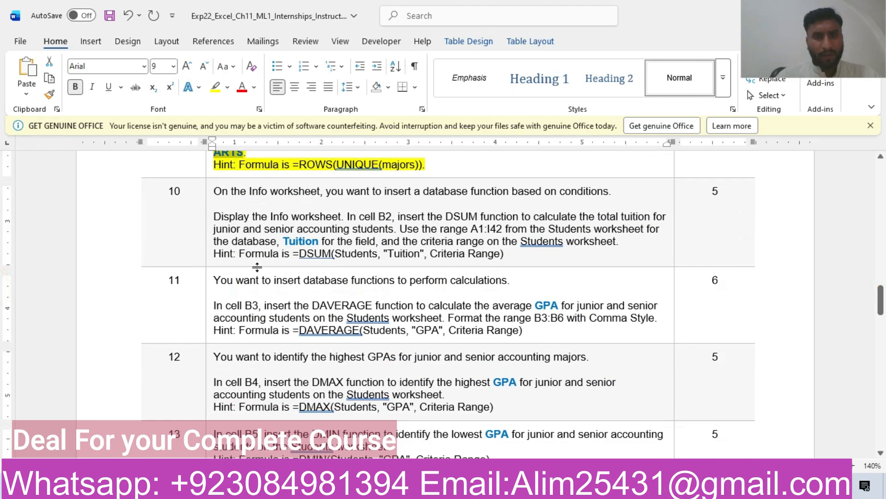
pyautogui.click(122, 207)
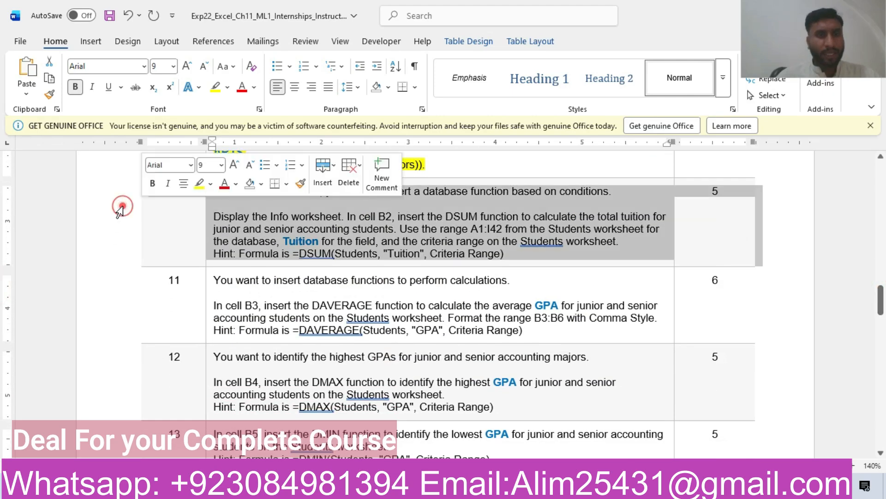
pyautogui.click(199, 183)
pyautogui.click(424, 215)
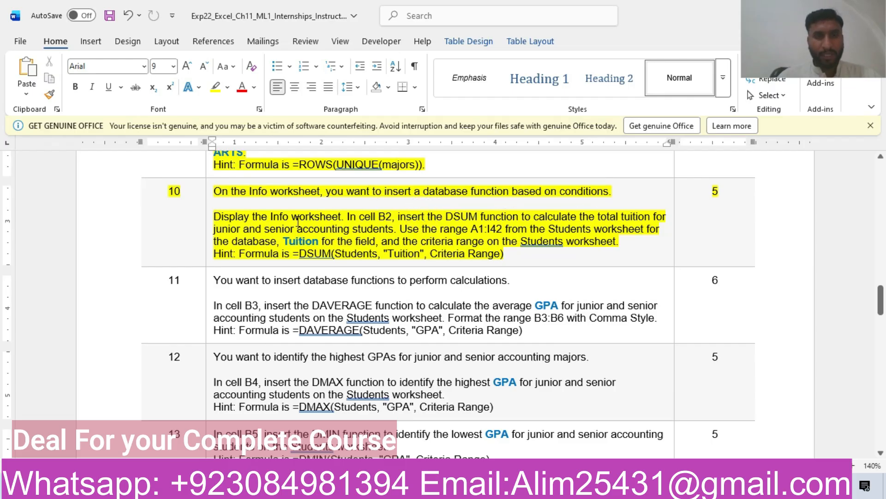
# Step: Switch to Excel, display the Info worksheet, and start a DSUM formula in cell B2
pyautogui.click(261, 485)
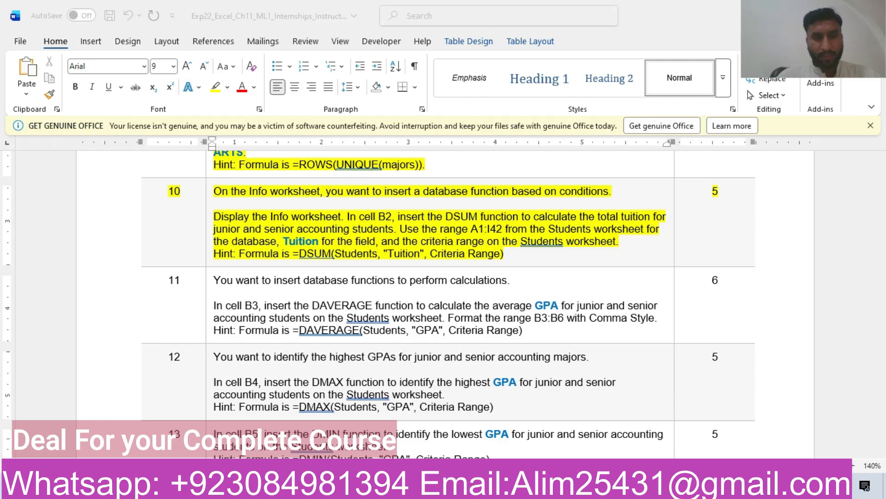
pyautogui.click(87, 448)
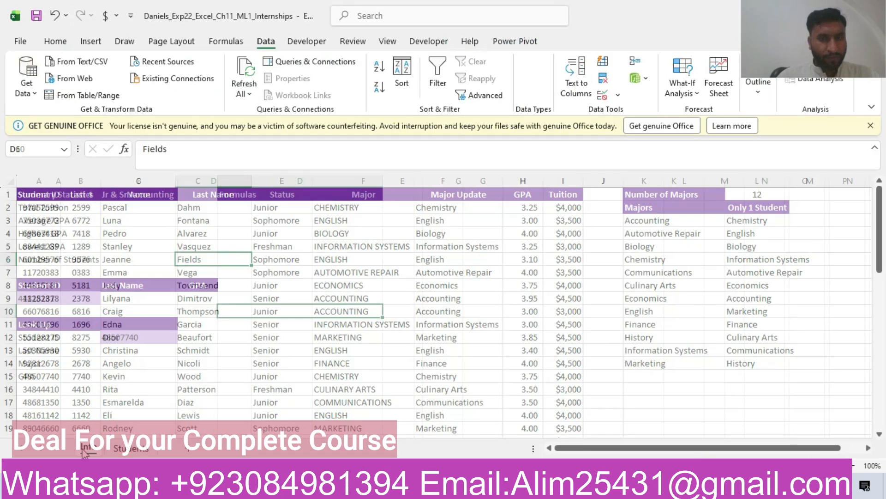
pyautogui.hotkey('alt', 'Tab')
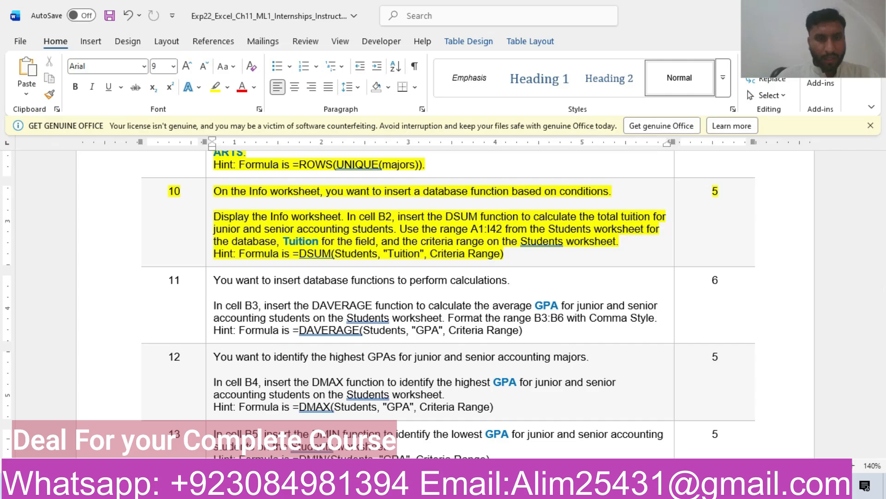
pyautogui.click(301, 489)
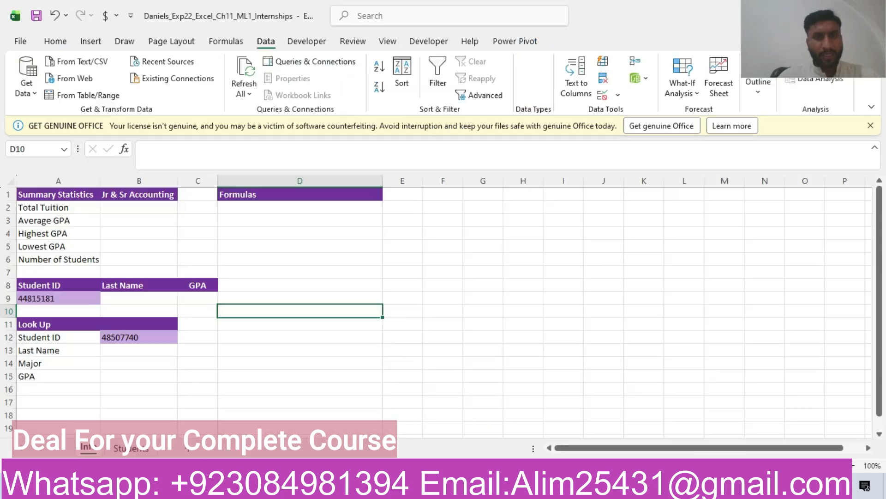
pyautogui.click(146, 205)
pyautogui.write('=')
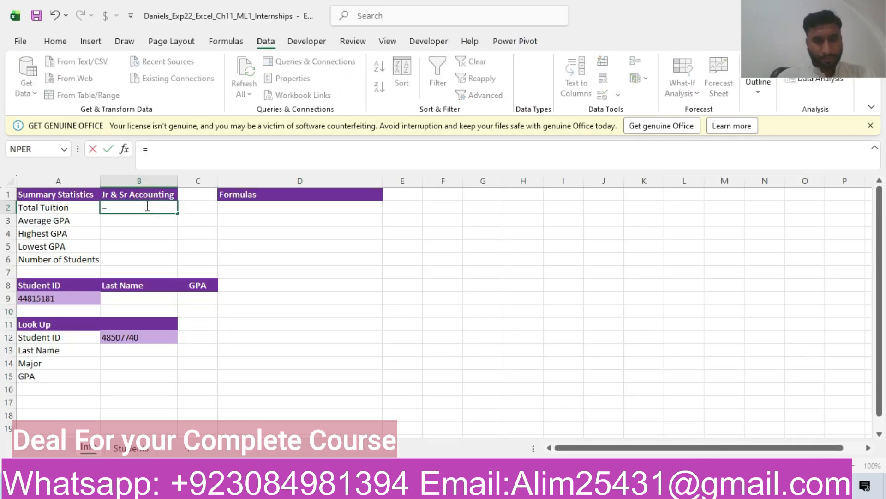
pyautogui.write('dsum(')
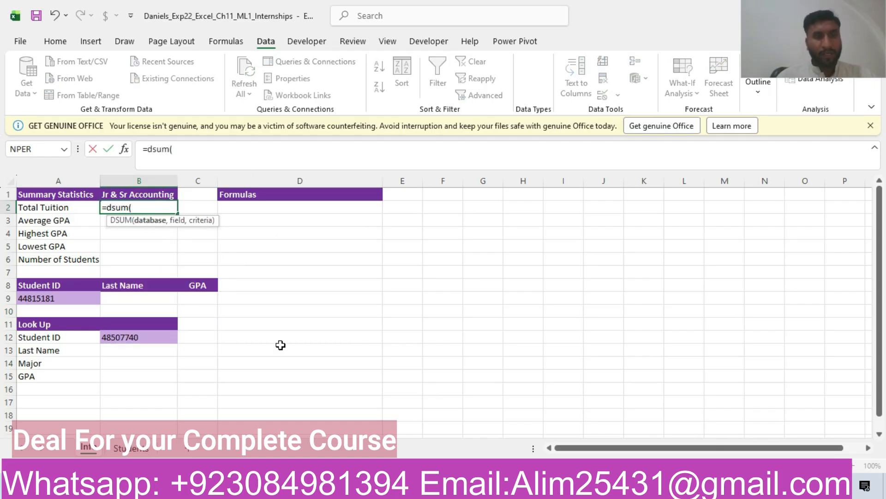
# Step: Check Step 10 in Word, then set range A1:I42 of the Students worksheet as the DSUM database argument
pyautogui.click(323, 488)
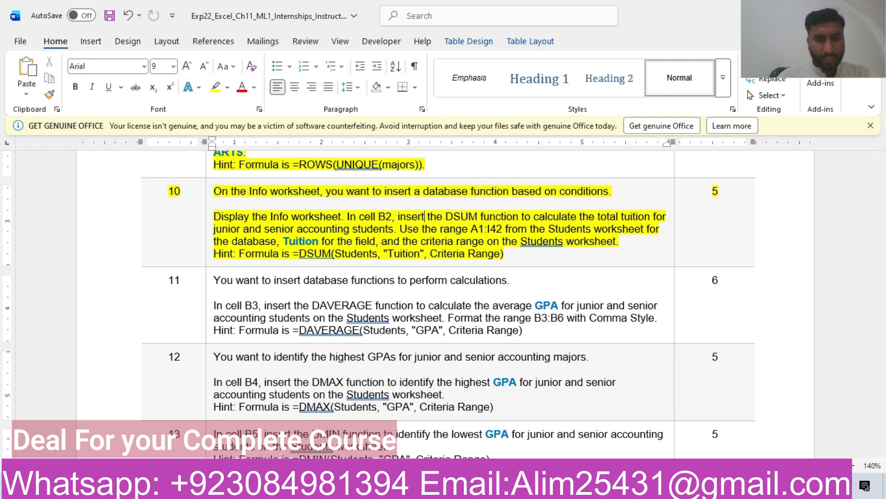
pyautogui.hotkey('alt', 'Tab')
pyautogui.click(131, 449)
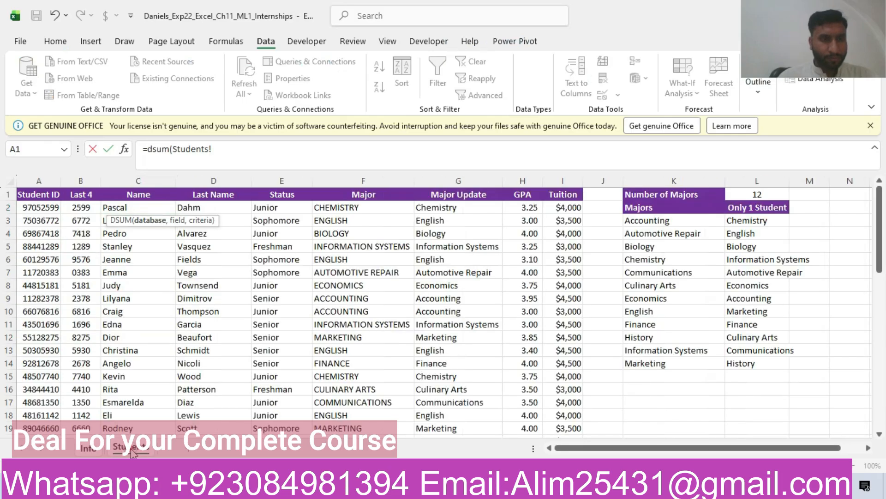
pyautogui.moveTo(40, 194); pyautogui.dragTo(577, 424)
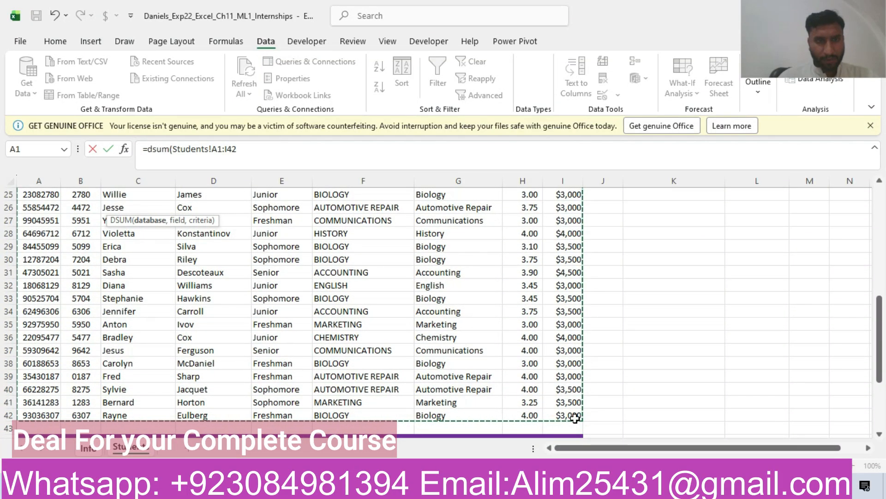
pyautogui.write(',')
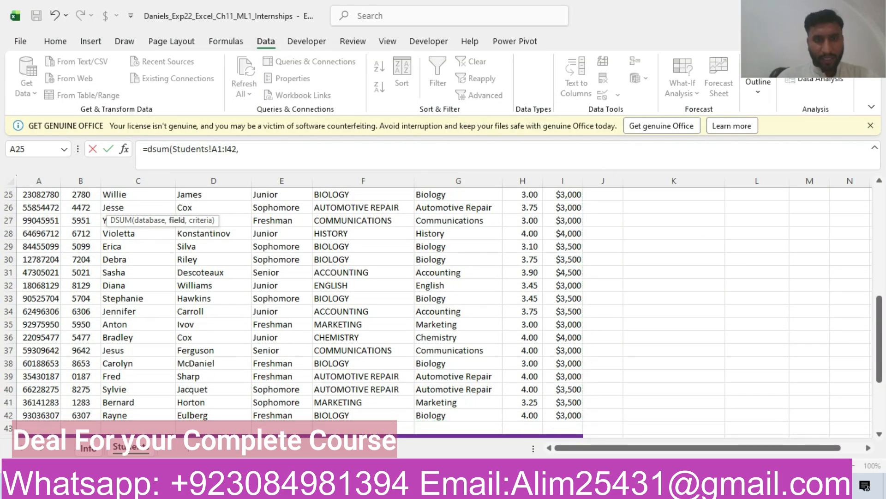
# Step: Copy the field name Tuition from Step 10 of the Word instructions
pyautogui.hotkey('alt', 'Tab')
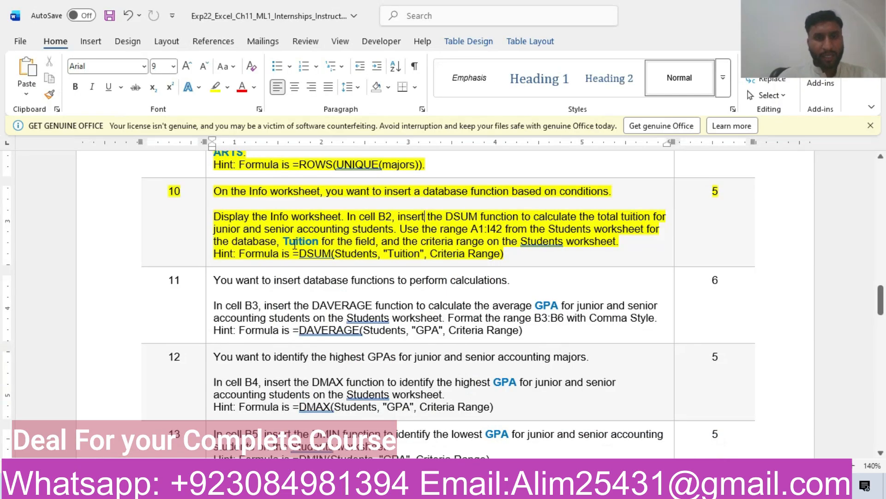
pyautogui.moveTo(283, 243); pyautogui.dragTo(319, 243)
pyautogui.hotkey('ctrl', 'c')
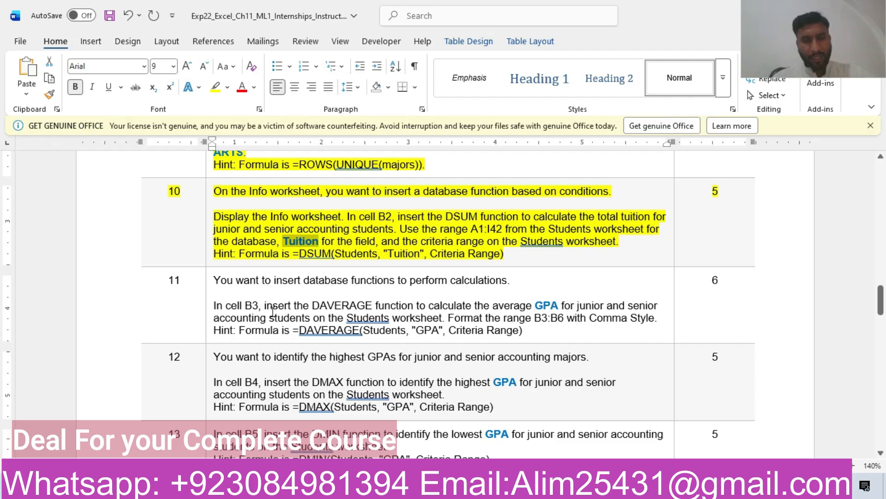
# Step: Switch to Excel and add "Tuition" as the field argument of the DSUM formula
pyautogui.hotkey('alt', 'Tab')
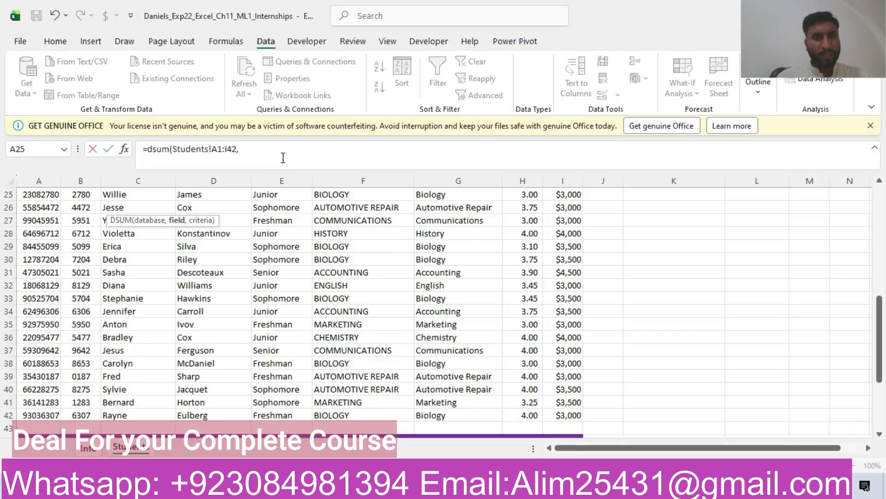
pyautogui.click(283, 157)
pyautogui.write('"')
pyautogui.hotkey('ctrl', 'v')
pyautogui.write('"')
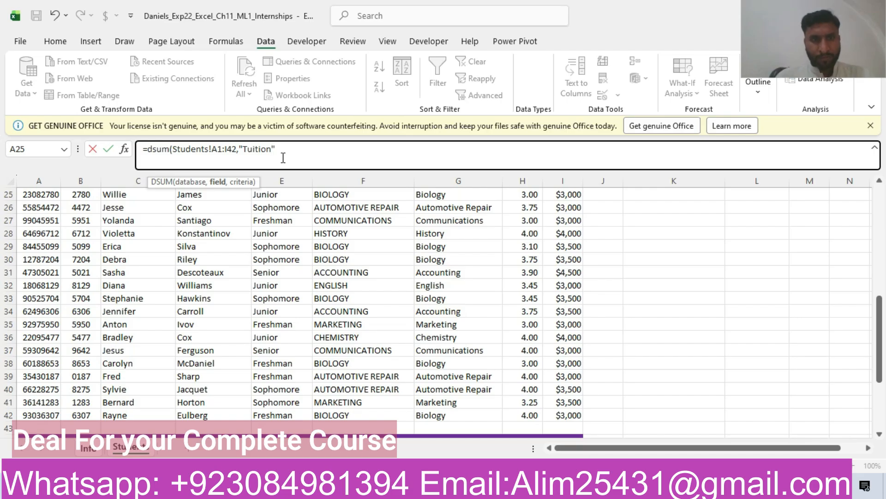
pyautogui.write(',')
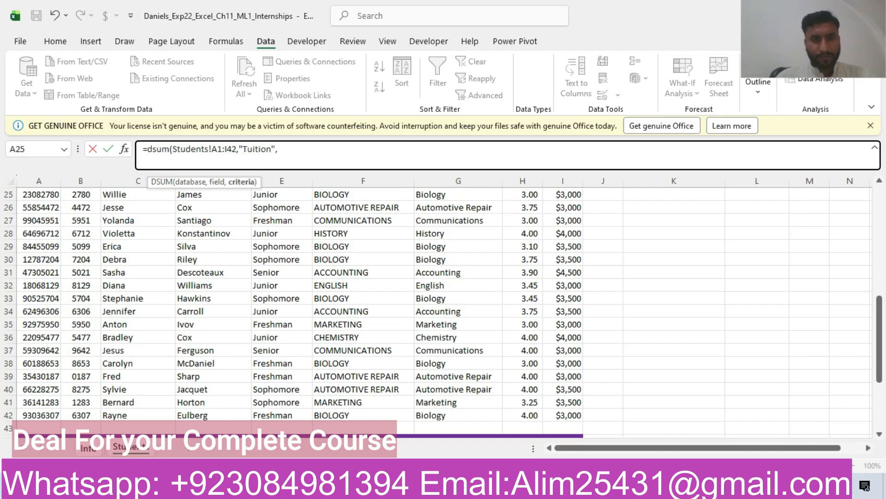
# Step: Set the criteria range A44:I46 on the Students worksheet as the DSUM criteria argument and complete the formula
pyautogui.hotkey('alt', 'Tab')
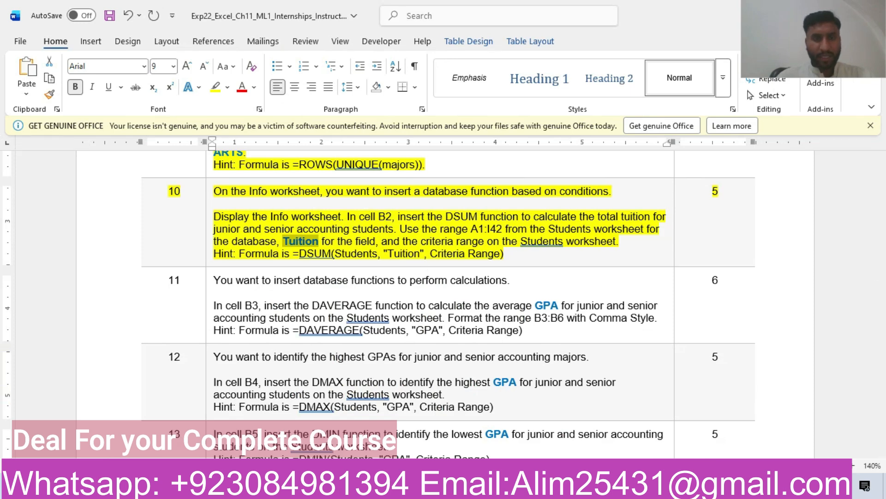
pyautogui.hotkey('alt', 'Tab')
pyautogui.write('cr')
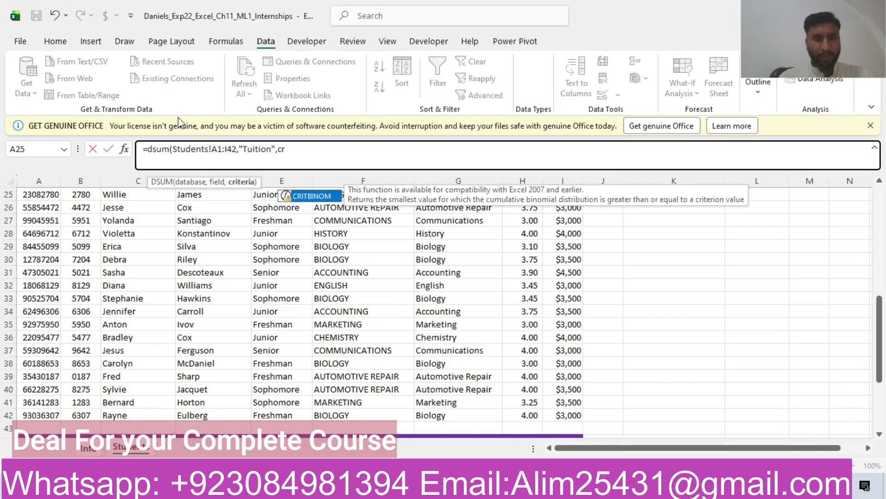
pyautogui.press('BackSpace')
pyautogui.press('BackSpace')
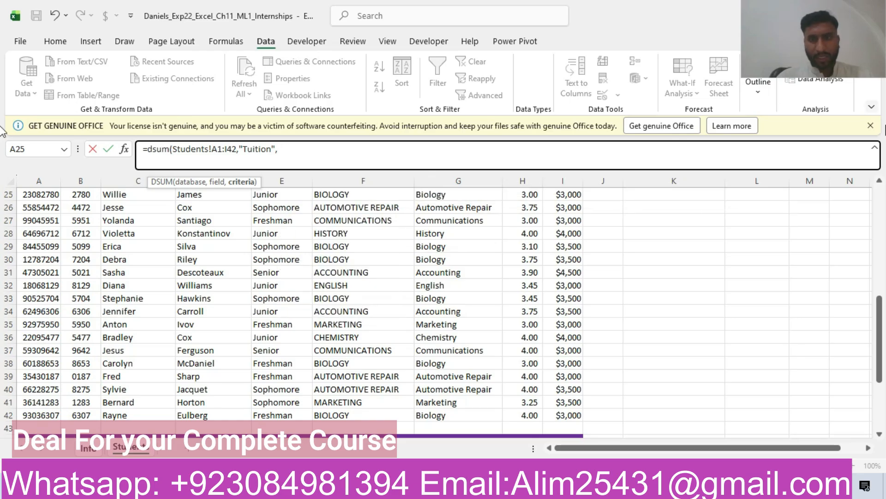
pyautogui.moveTo(882, 338); pyautogui.dragTo(882, 384)
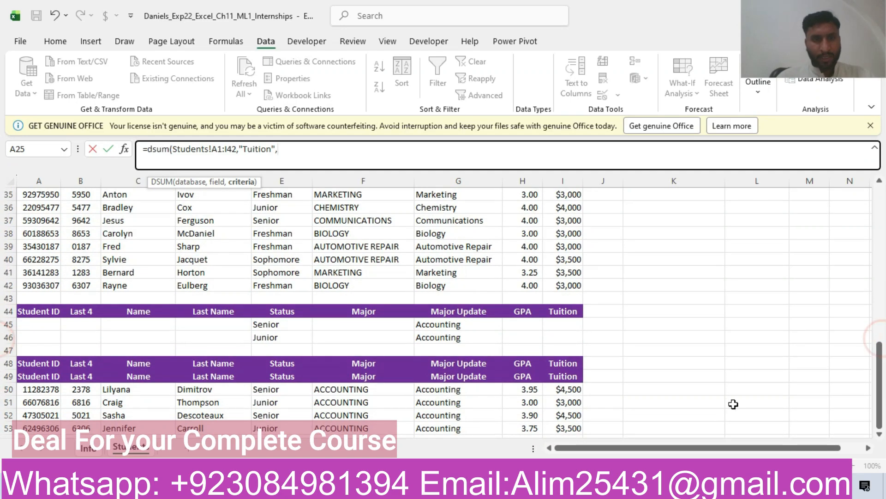
pyautogui.moveTo(28, 312); pyautogui.dragTo(552, 334)
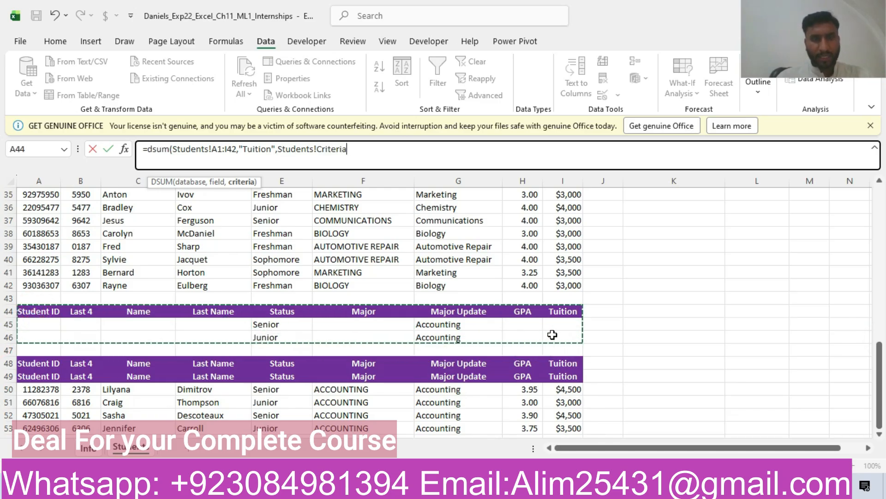
pyautogui.write(')')
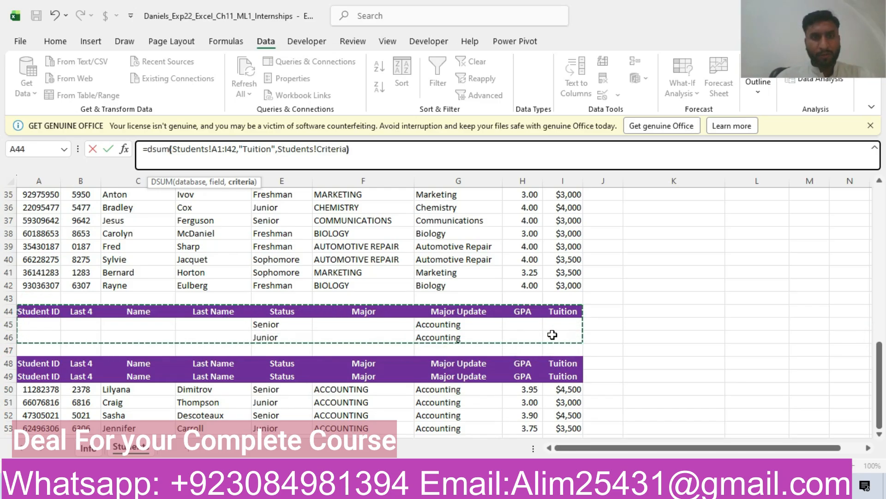
pyautogui.press('Return')
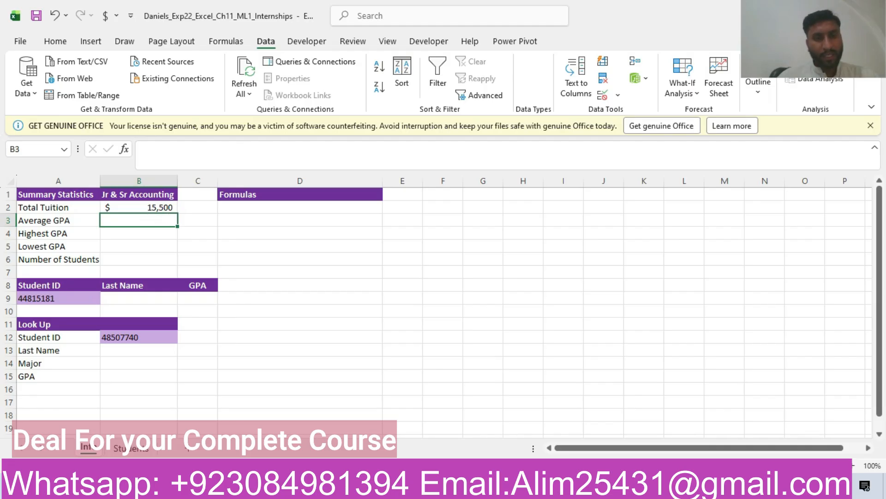
# Step: Check the DSUM formula in cell B2, then switch to Word and return to the beginning of the instructions
pyautogui.click(152, 208)
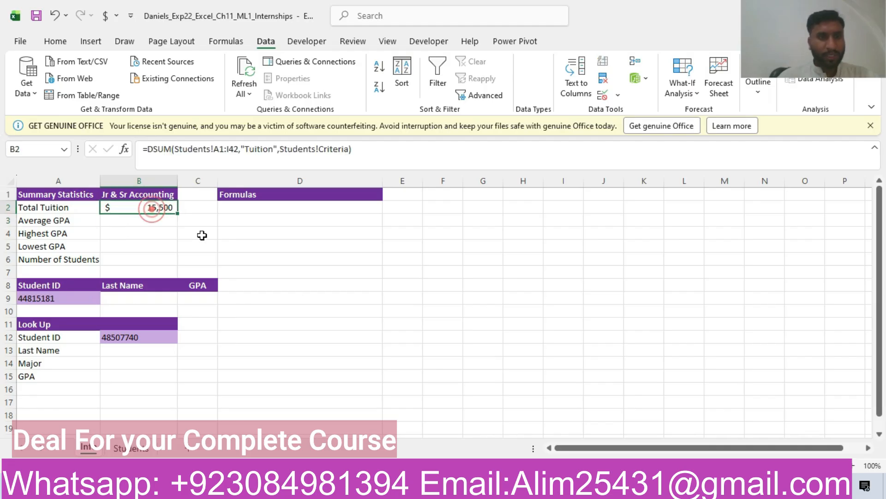
pyautogui.hotkey('alt', 'Tab')
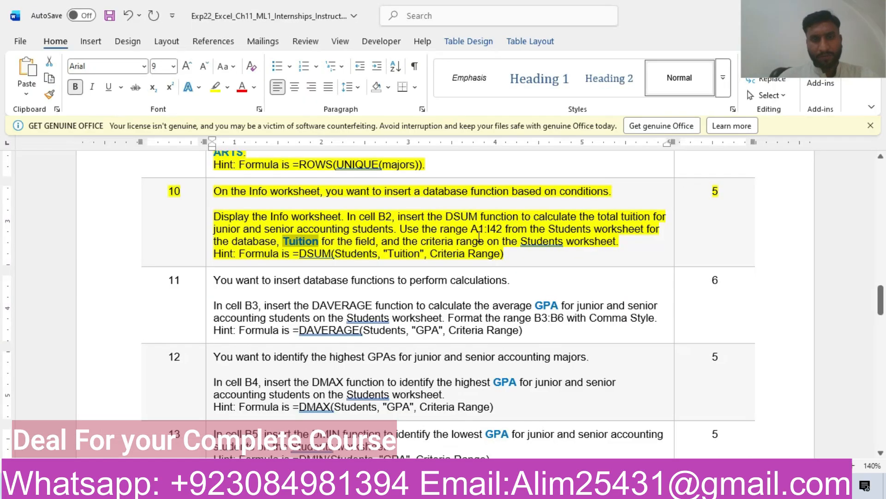
pyautogui.moveTo(879, 301); pyautogui.dragTo(883, 146)
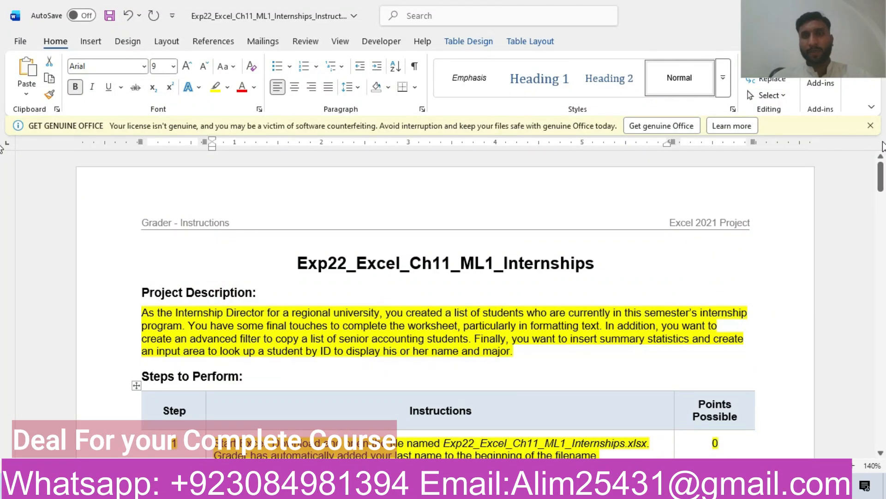